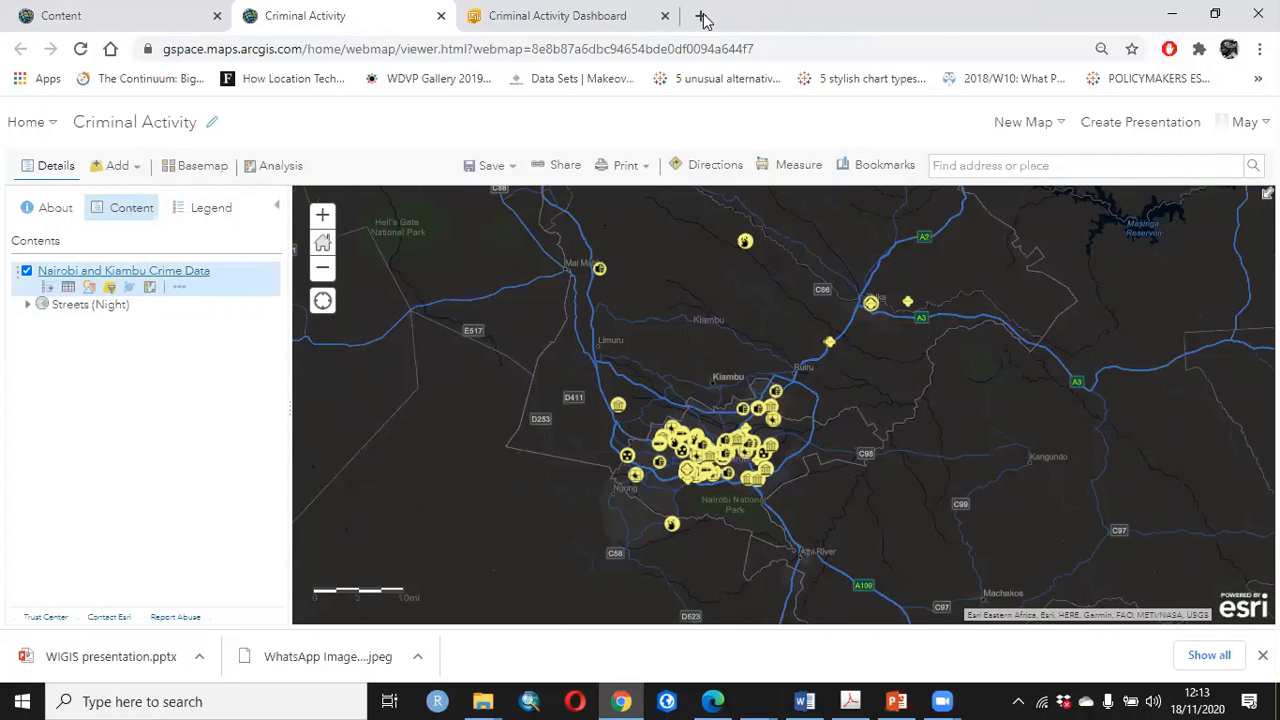
Sign in to arcgis.com in a new browser tab with the saved credentials, and open the Content page in another tab
left_click(703, 17)
type("arc")
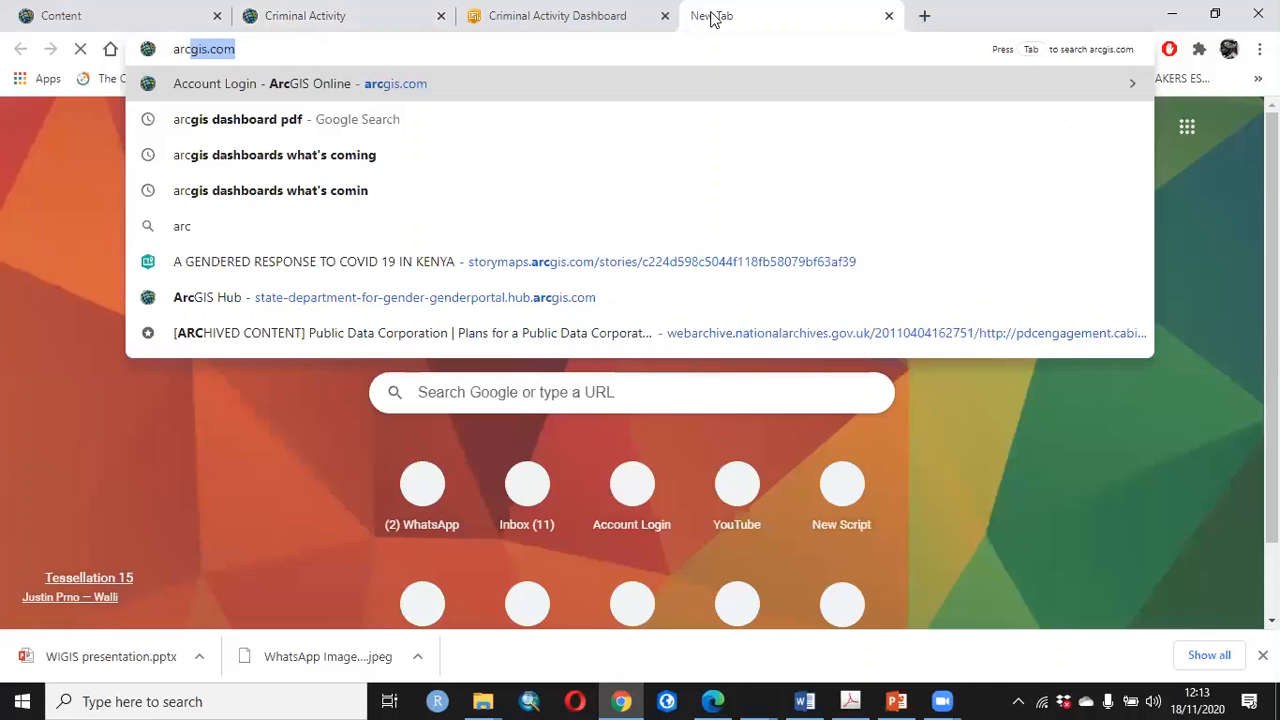
key("Return")
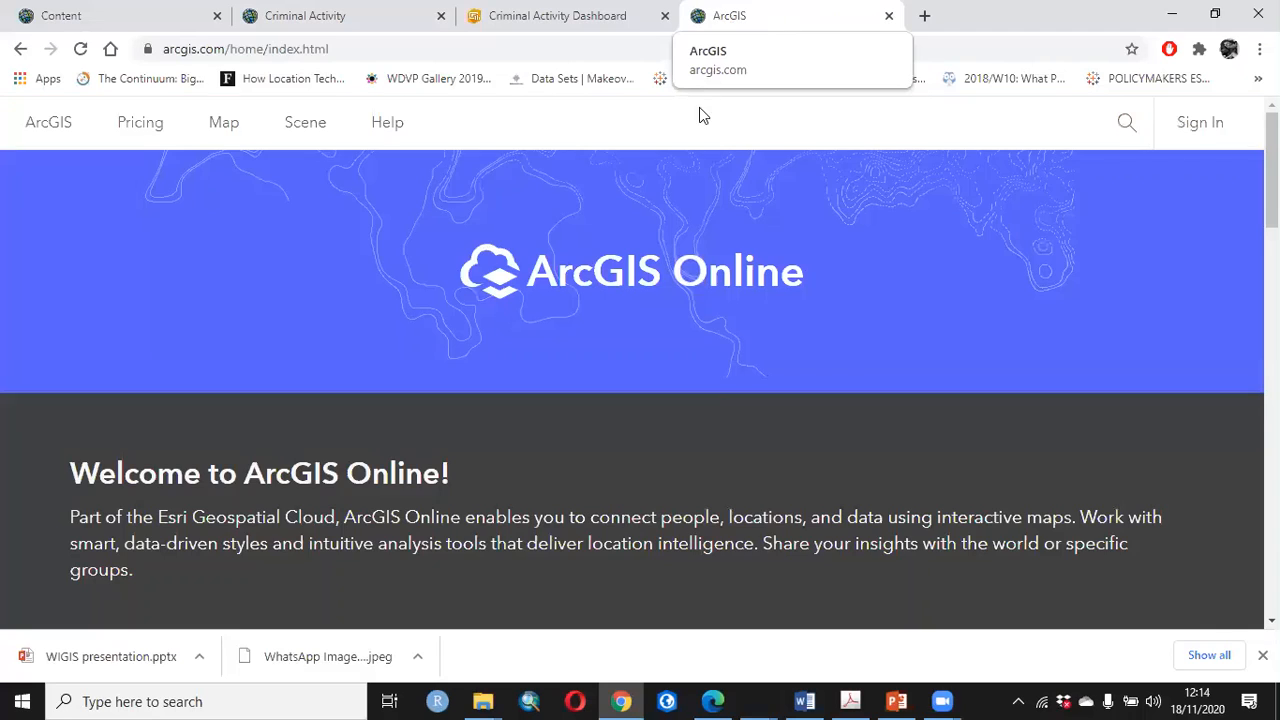
left_click(1197, 130)
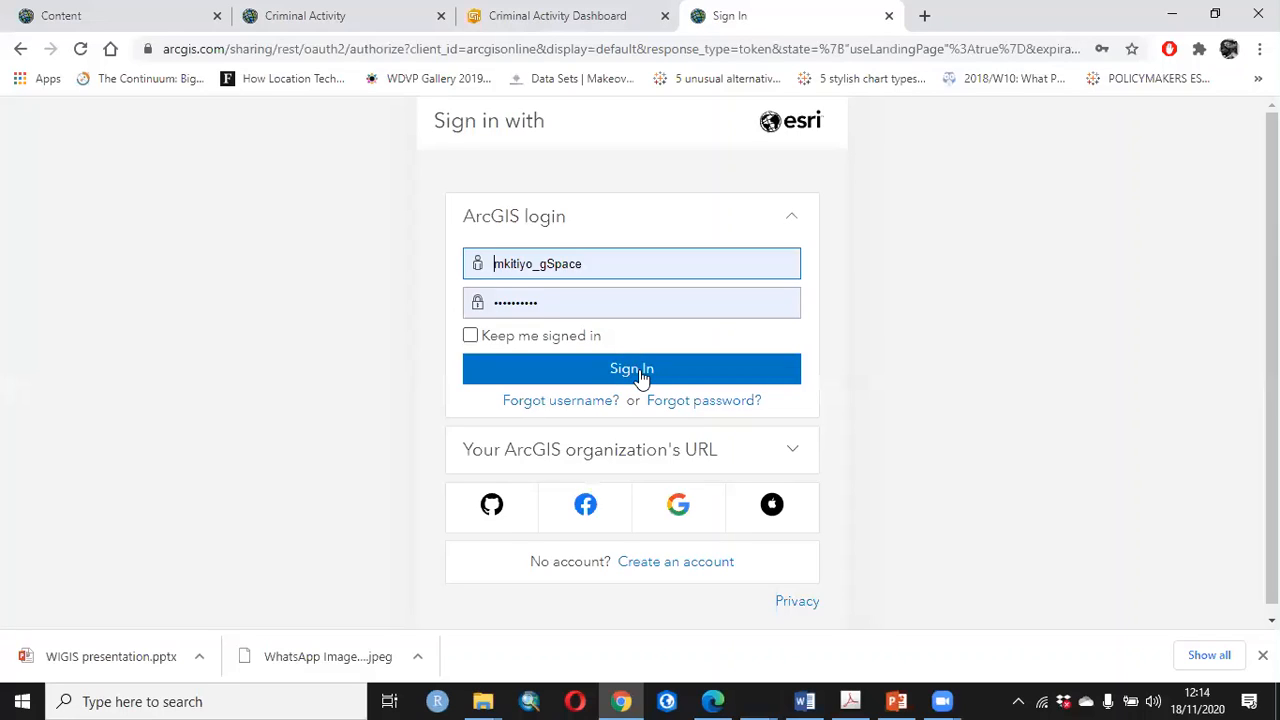
left_click(640, 370)
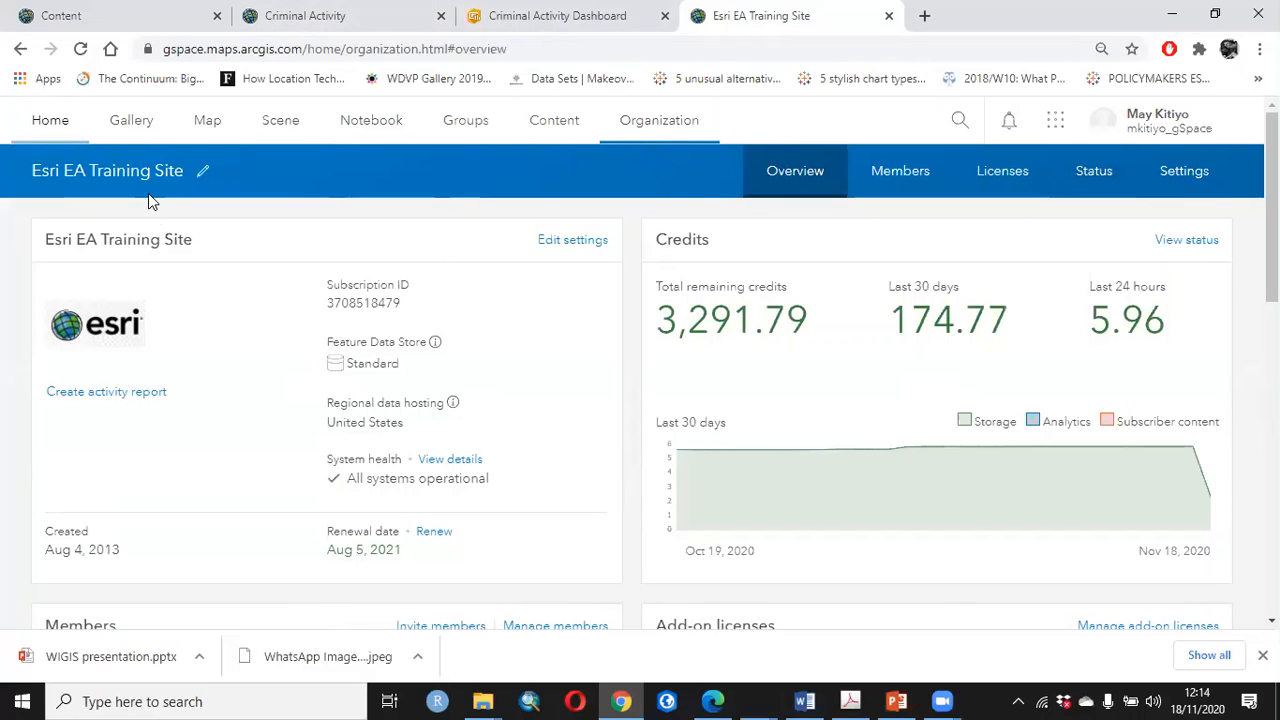
right_click(558, 134)
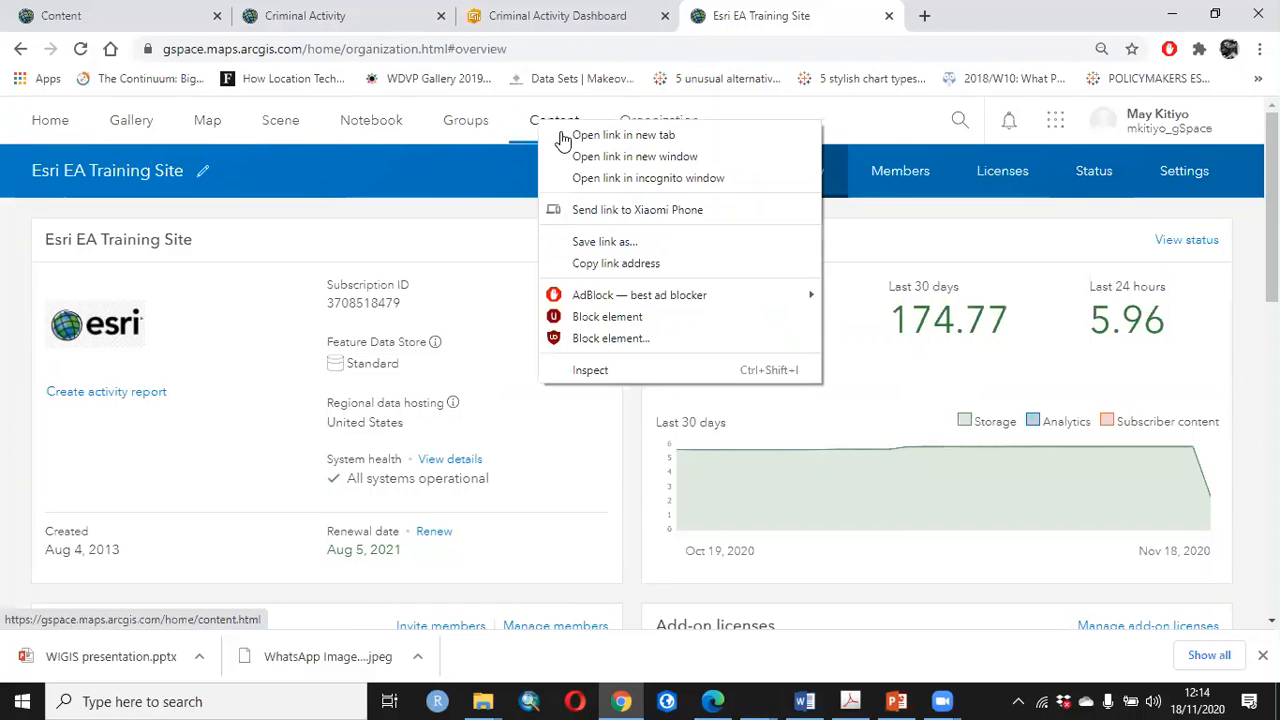
left_click(935, 14)
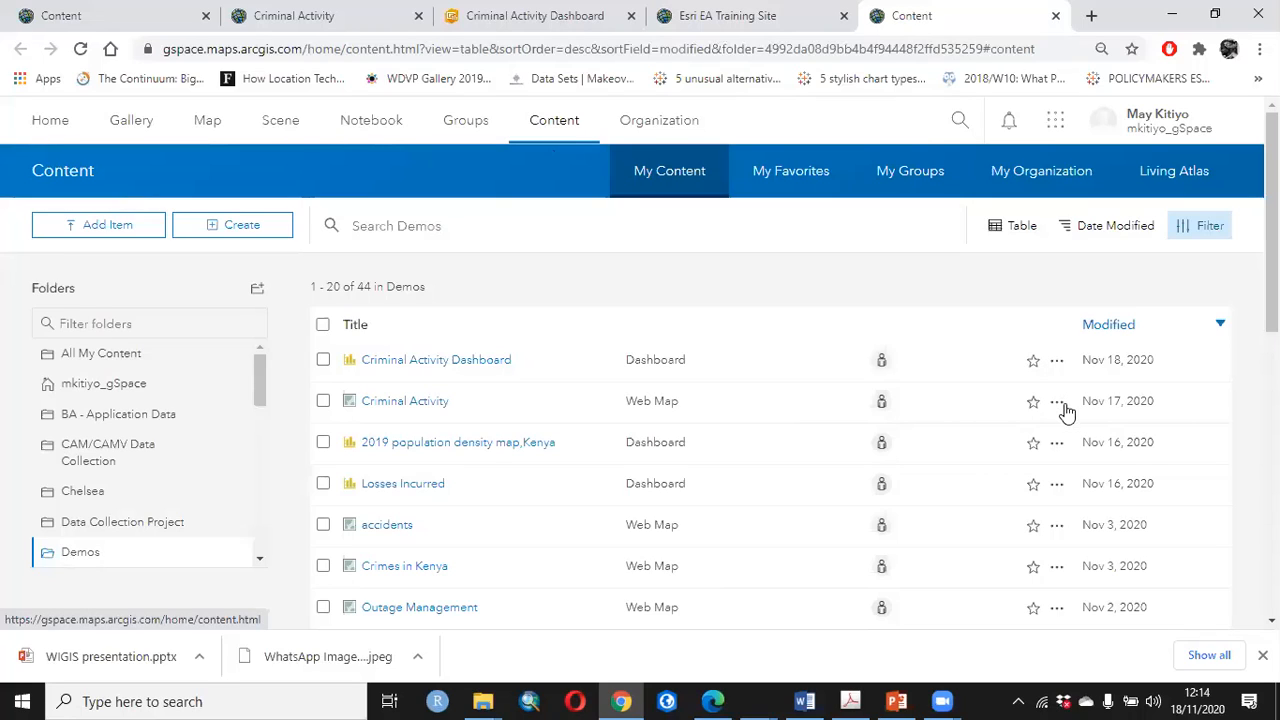
Inspect the attribute table of the Nairobi and Kiambu Crime Data layer in the Criminal Activity web map, including its last columns, and close it
left_click(305, 20)
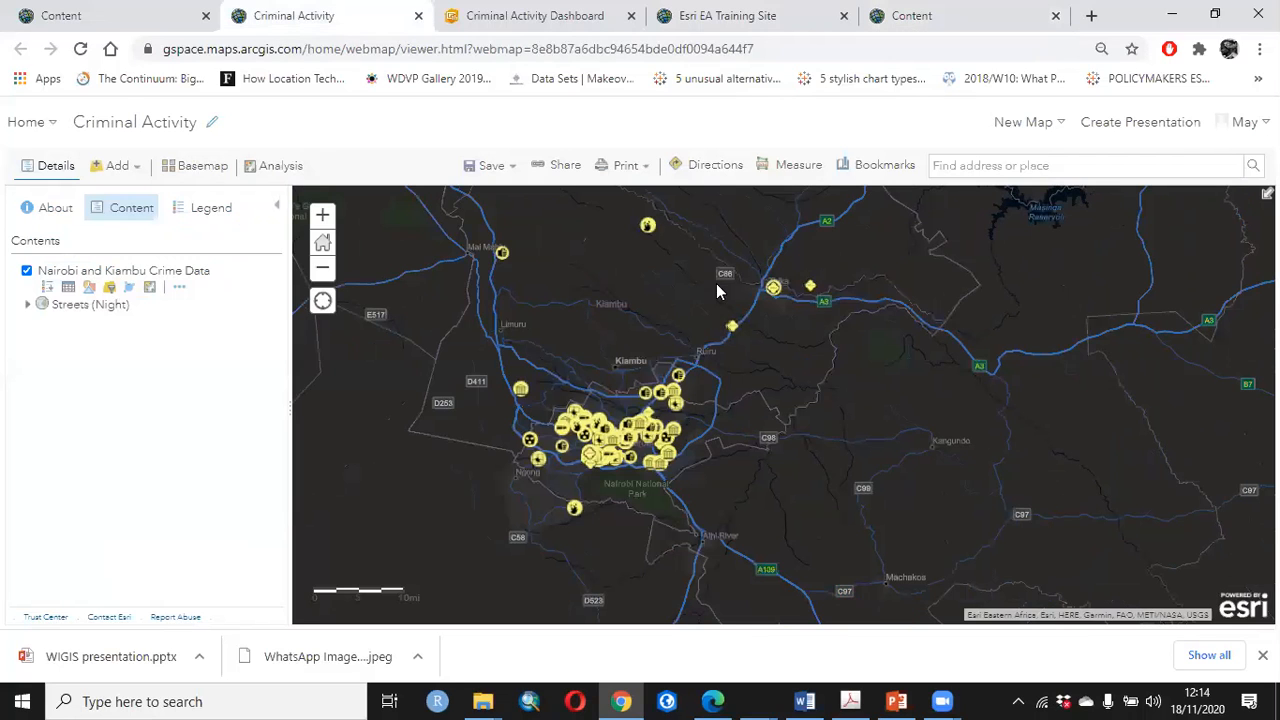
left_click(67, 288)
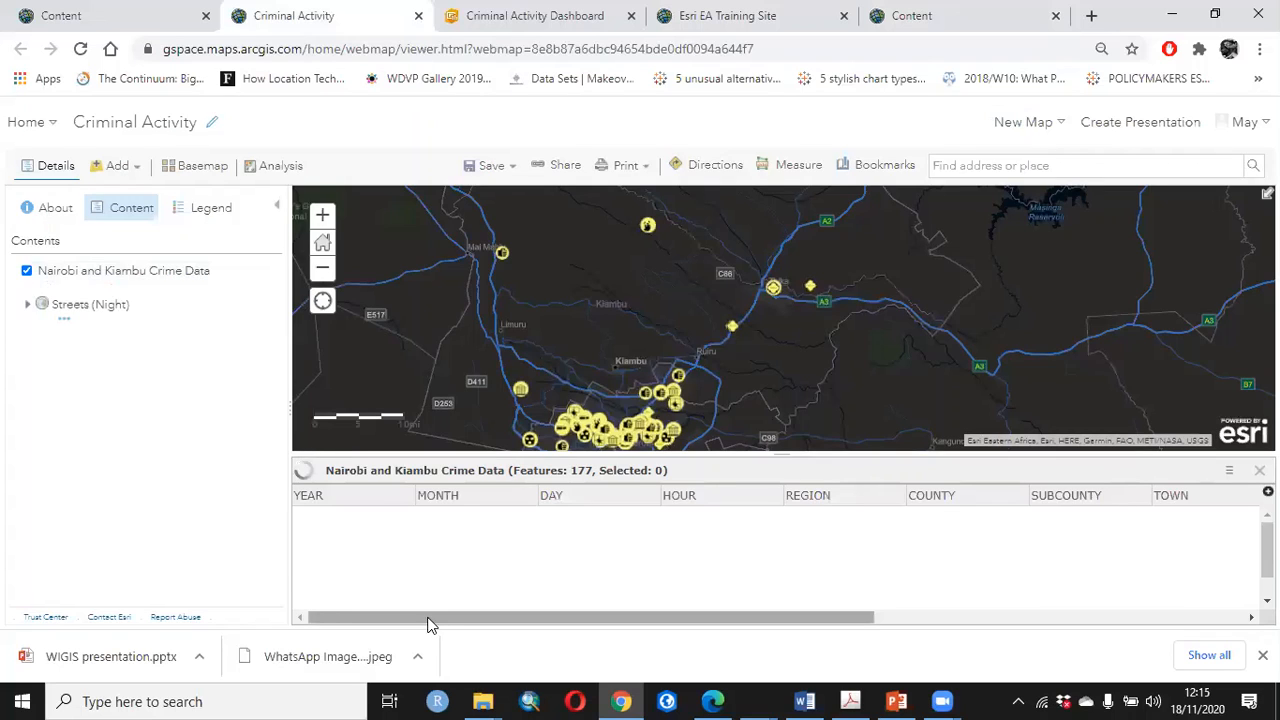
left_click_drag(429, 622, 394, 617)
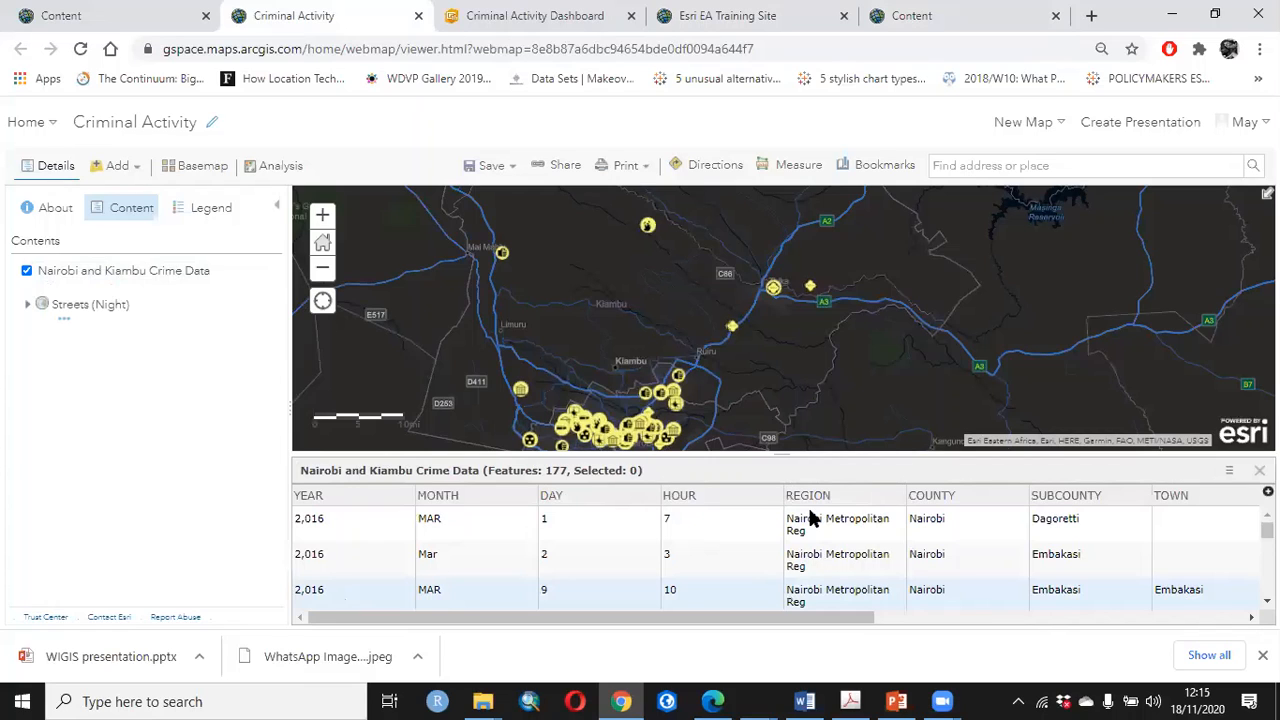
left_click_drag(720, 620, 1117, 624)
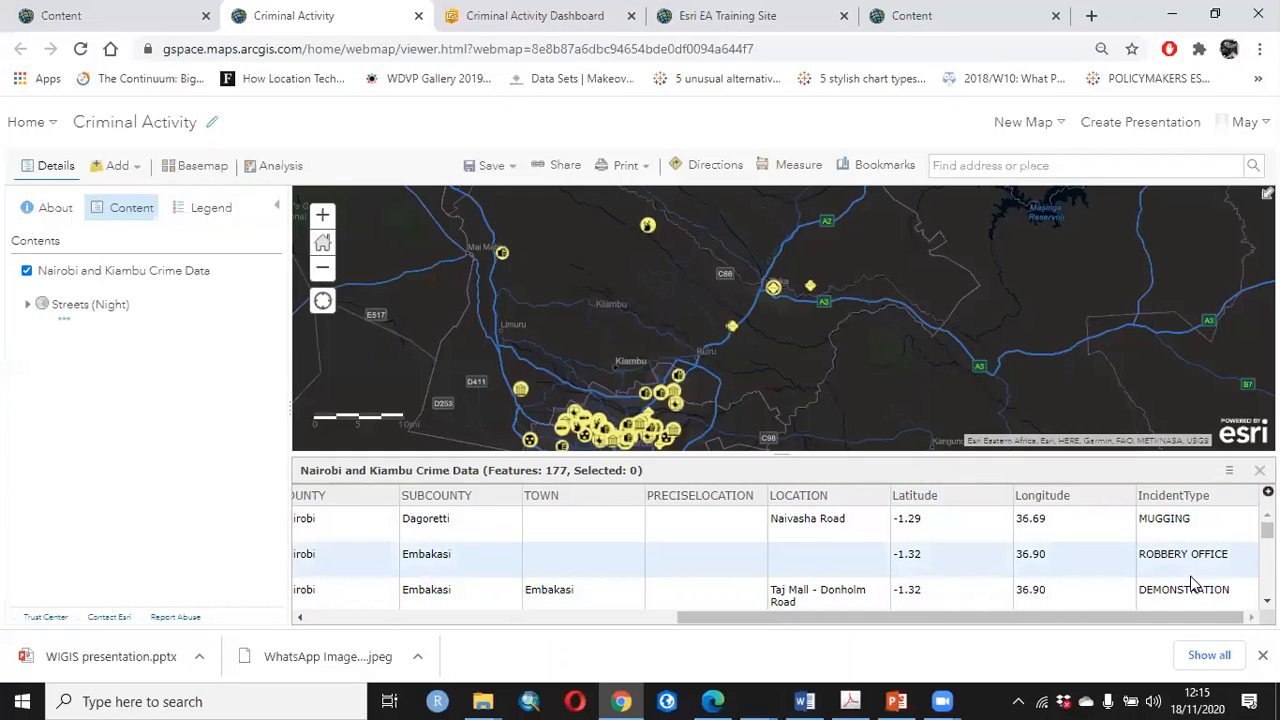
left_click_drag(861, 357, 862, 337)
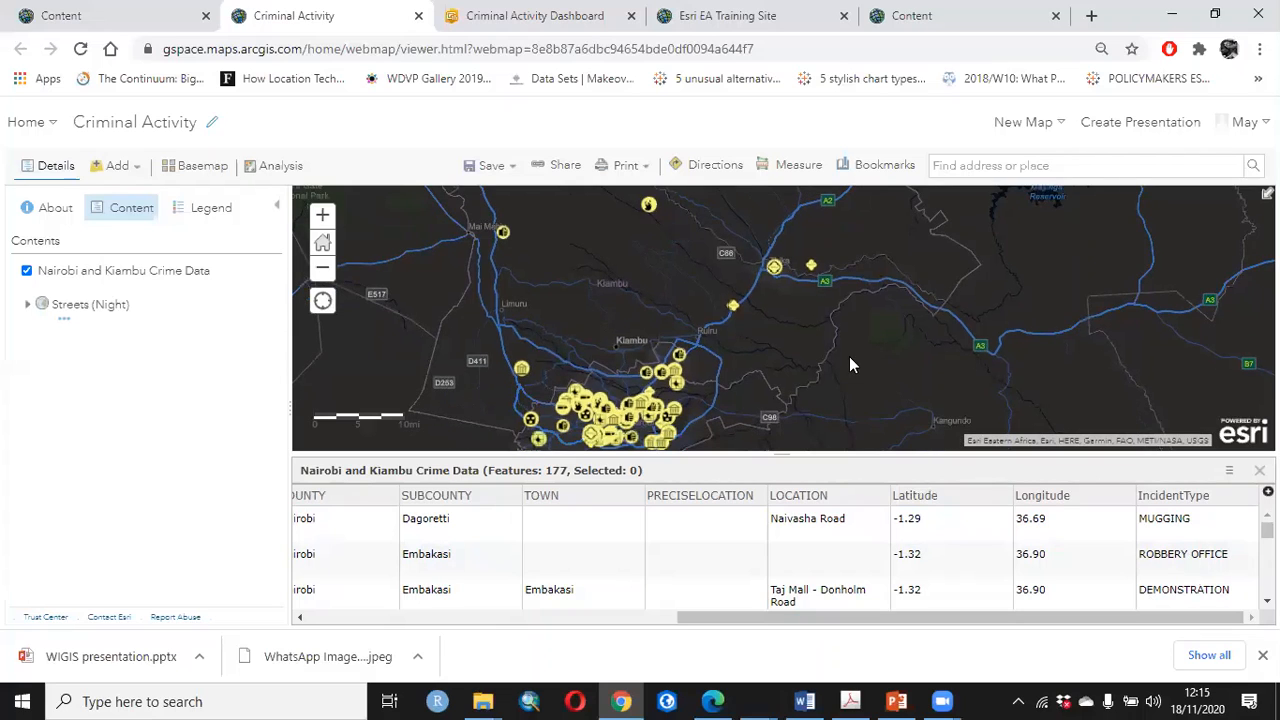
scroll(764, 358, "down", 1)
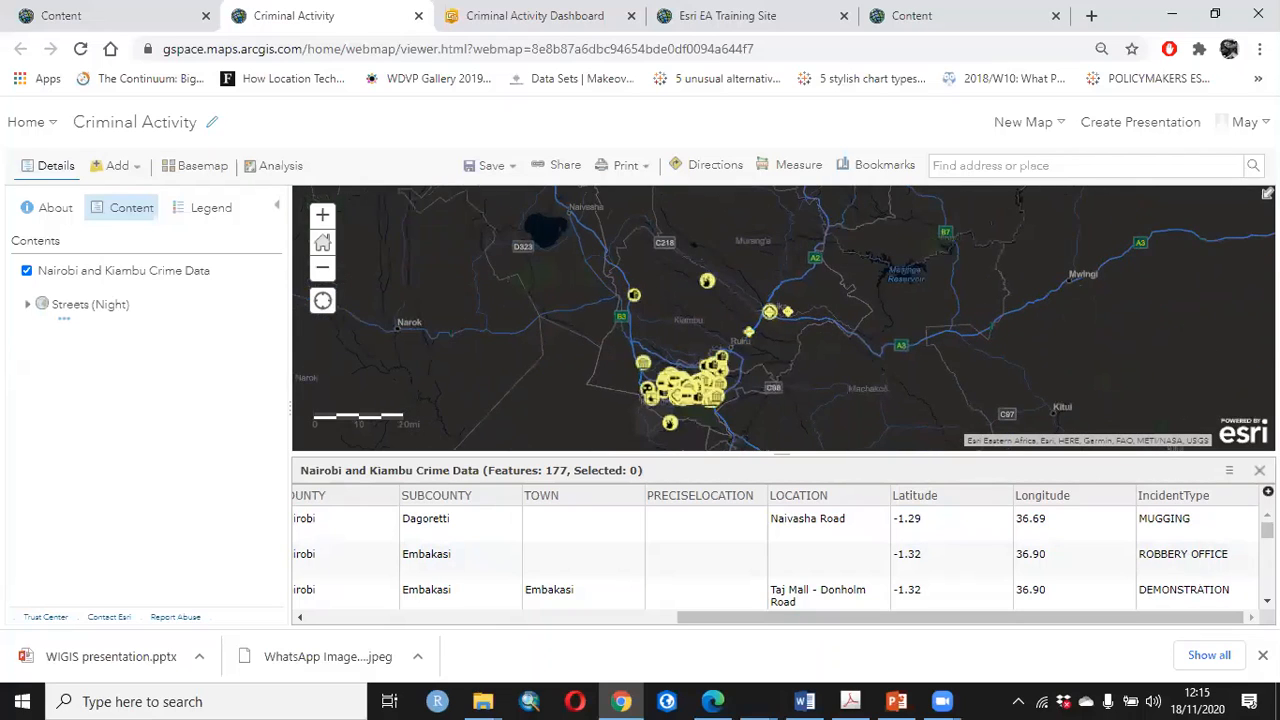
left_click(1260, 471)
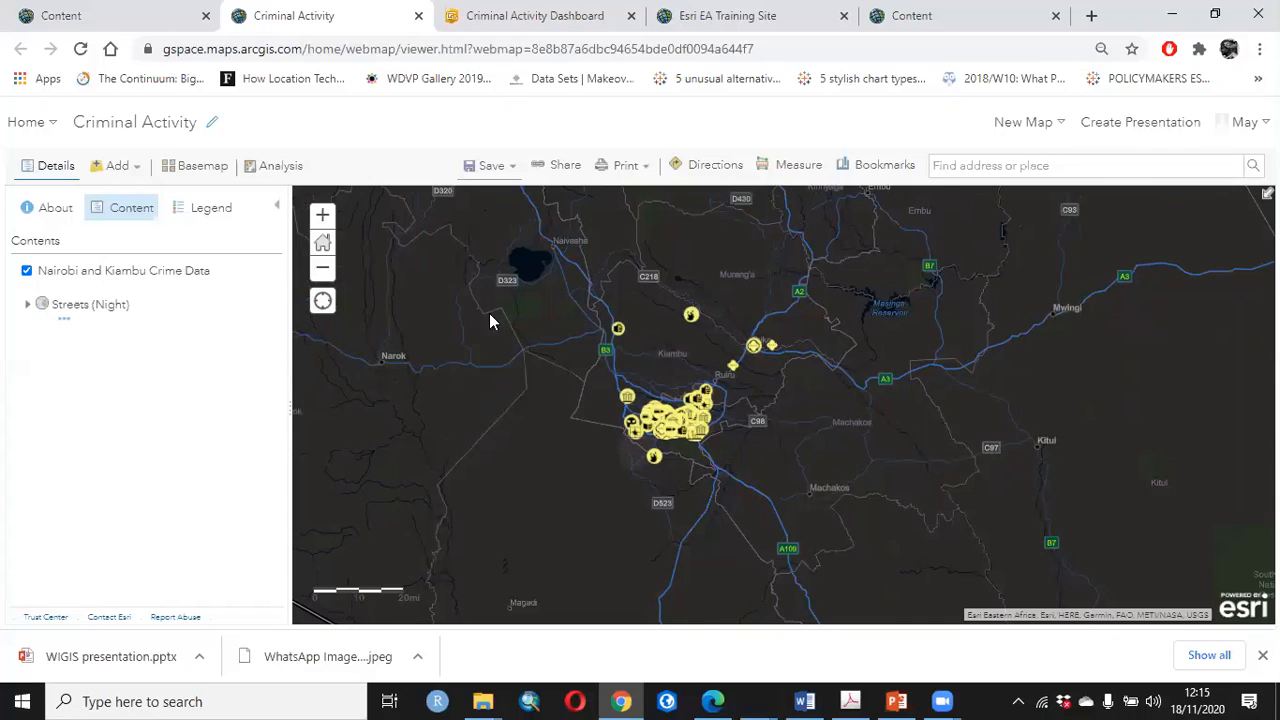
Start creating a new ArcGIS Dashboards web app from the Criminal Activity web map
left_click(492, 166)
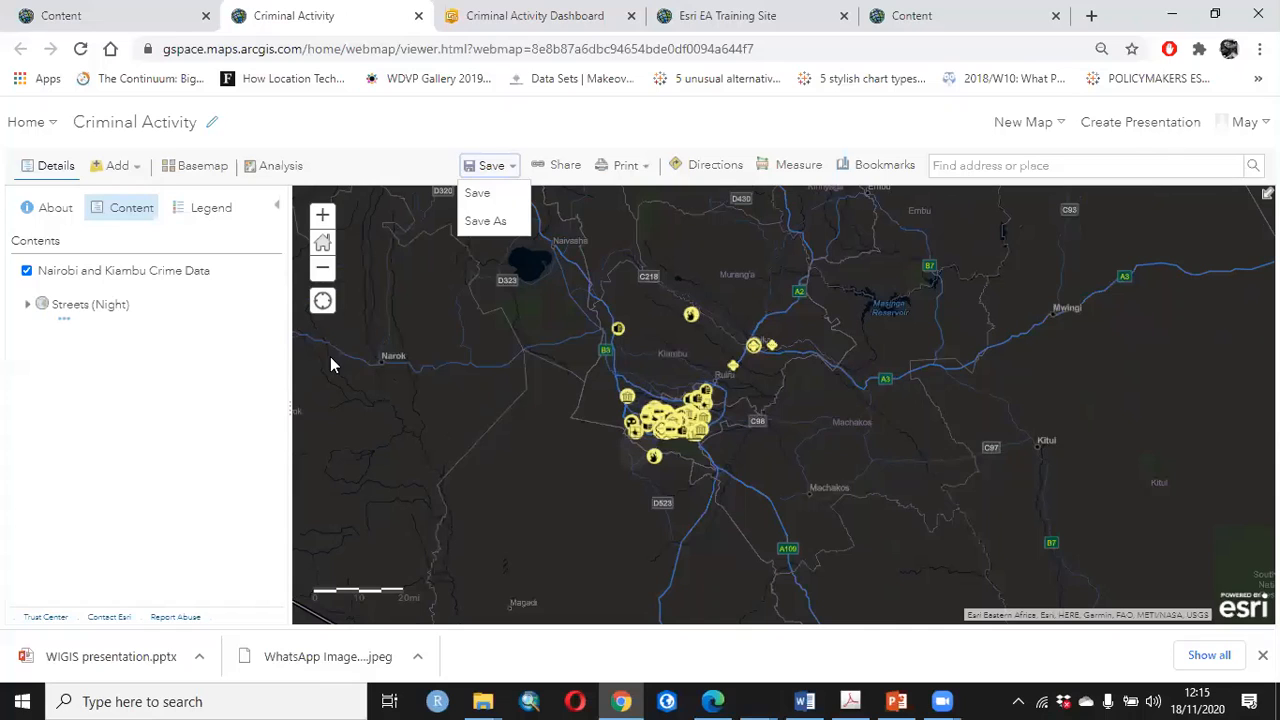
left_click(558, 165)
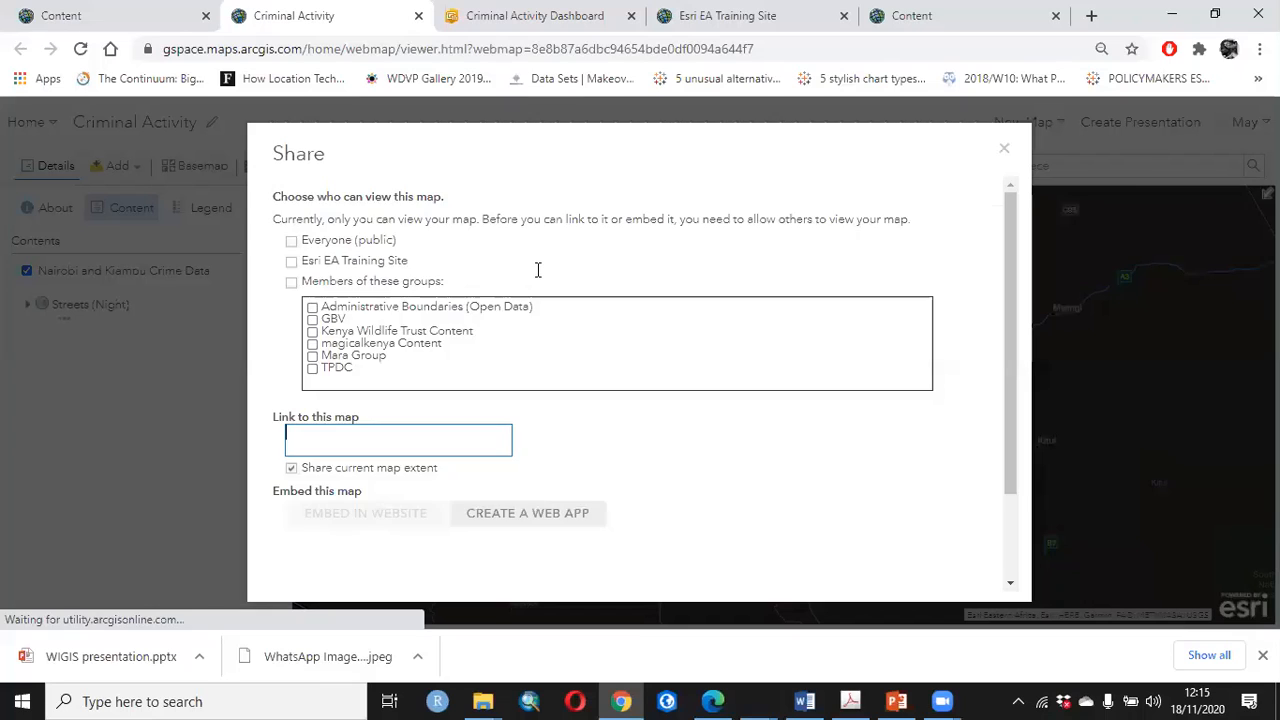
left_click(527, 514)
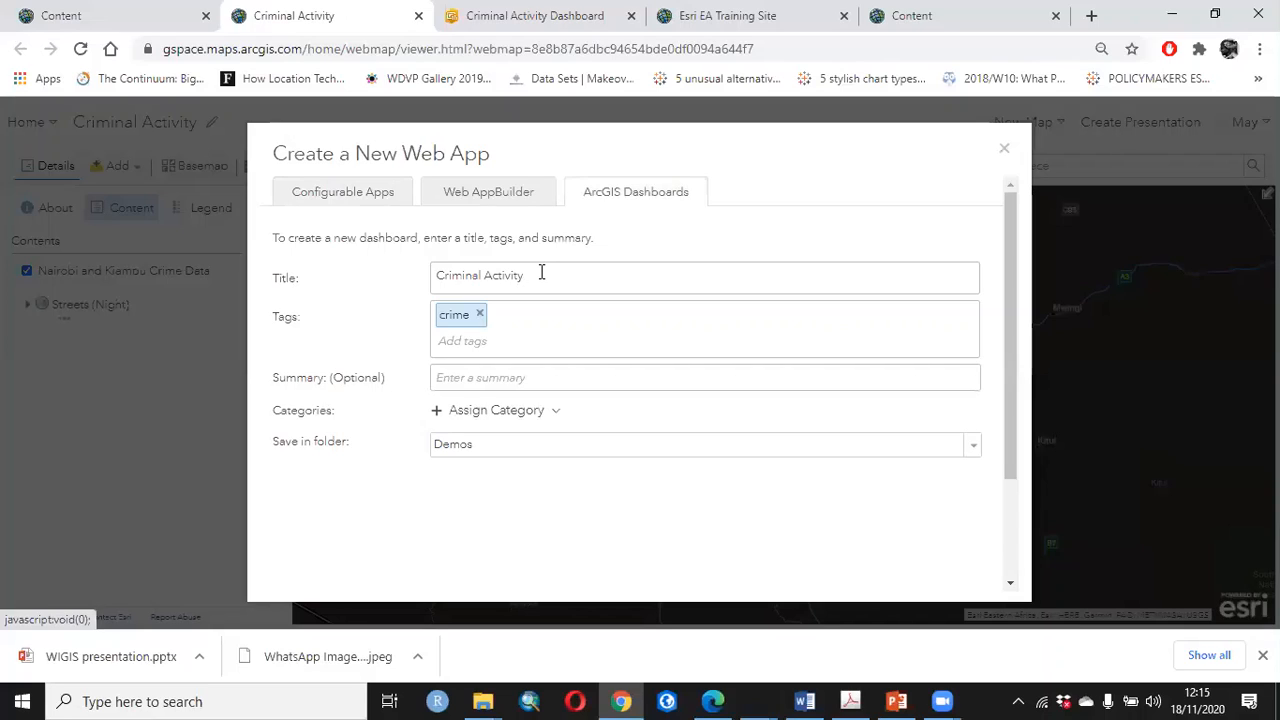
Title the new dashboard "Kenya Criminal Activity" and add the tag "kenya"
triple_click(541, 272)
type("Ka")
type("nya")
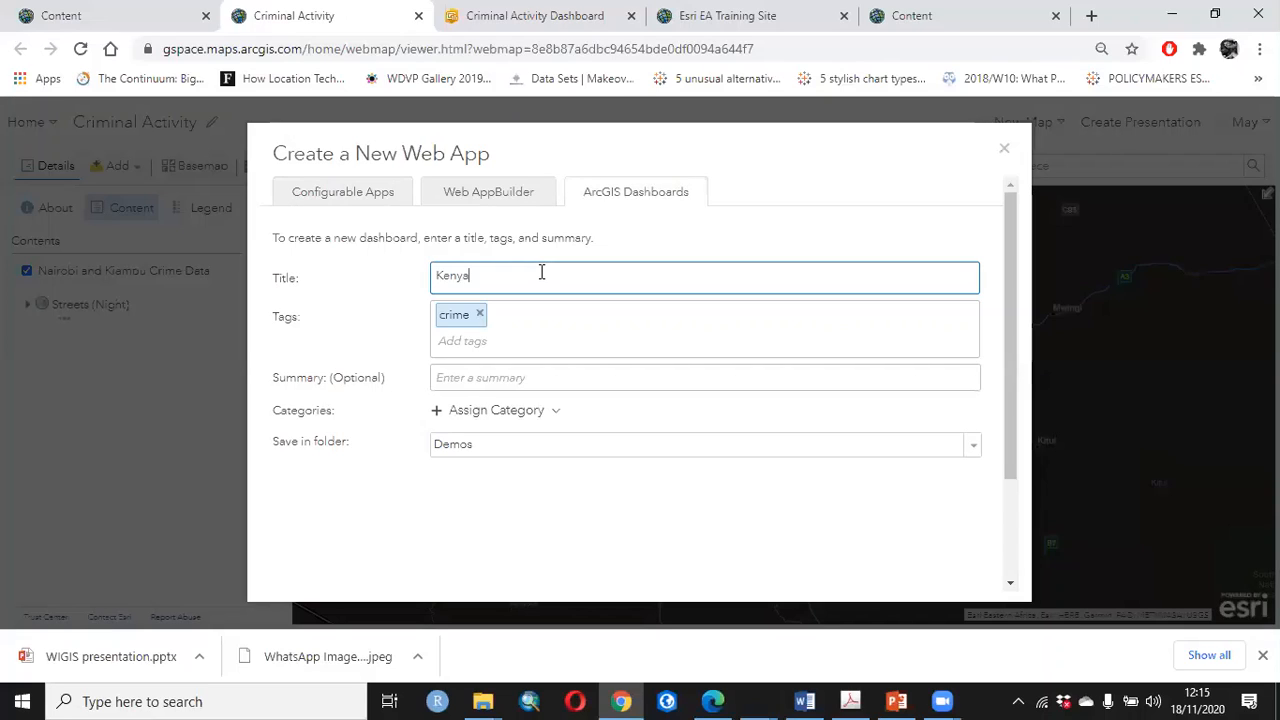
type(" Criminal Activity")
key("Tab")
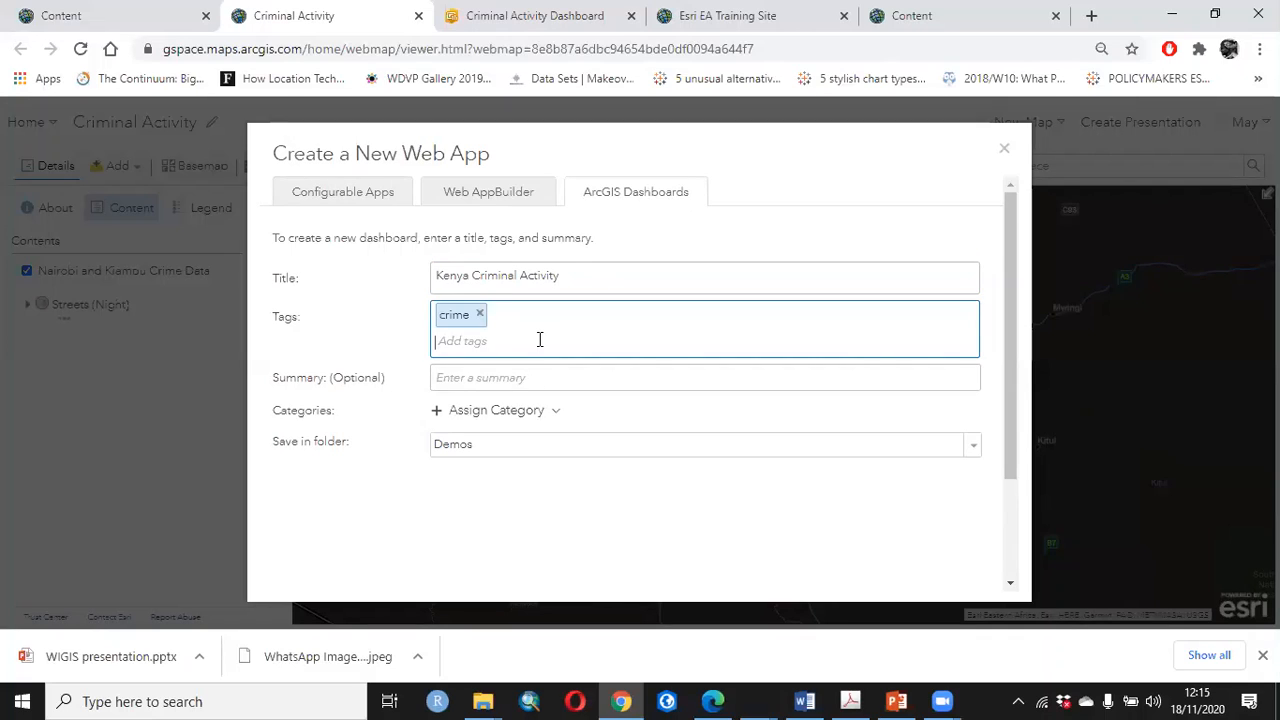
type("kenya")
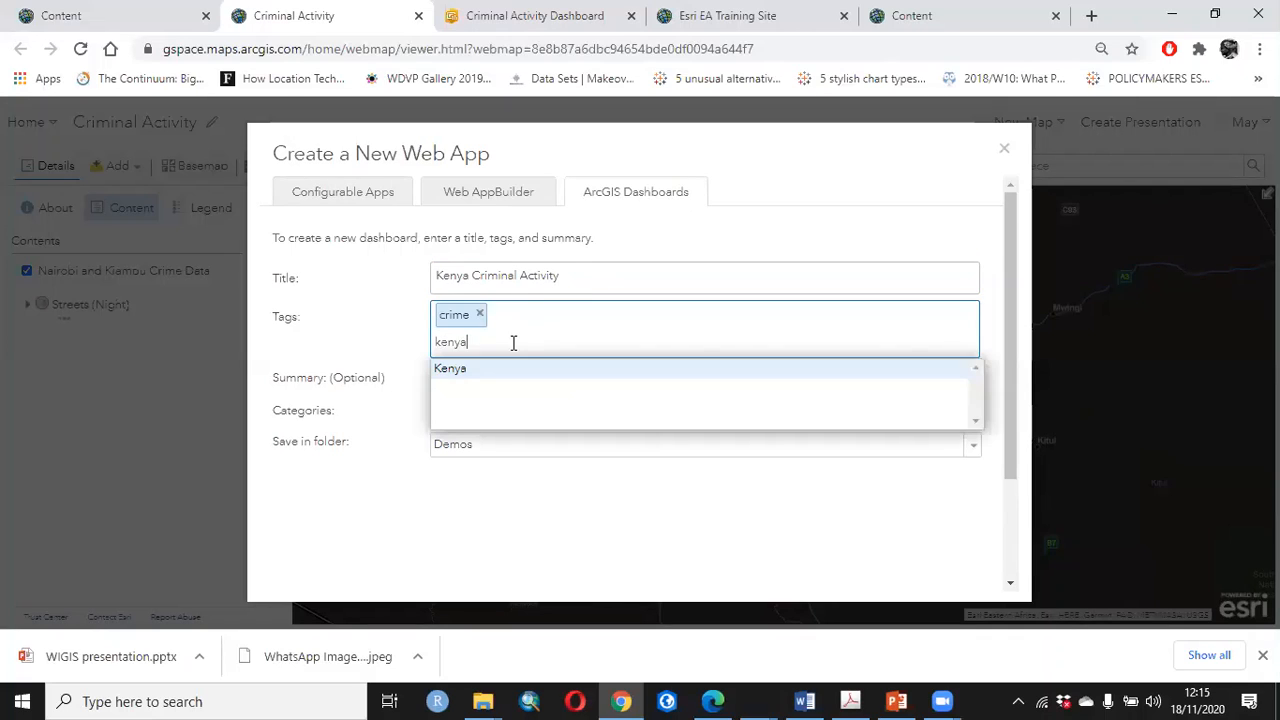
key("Return")
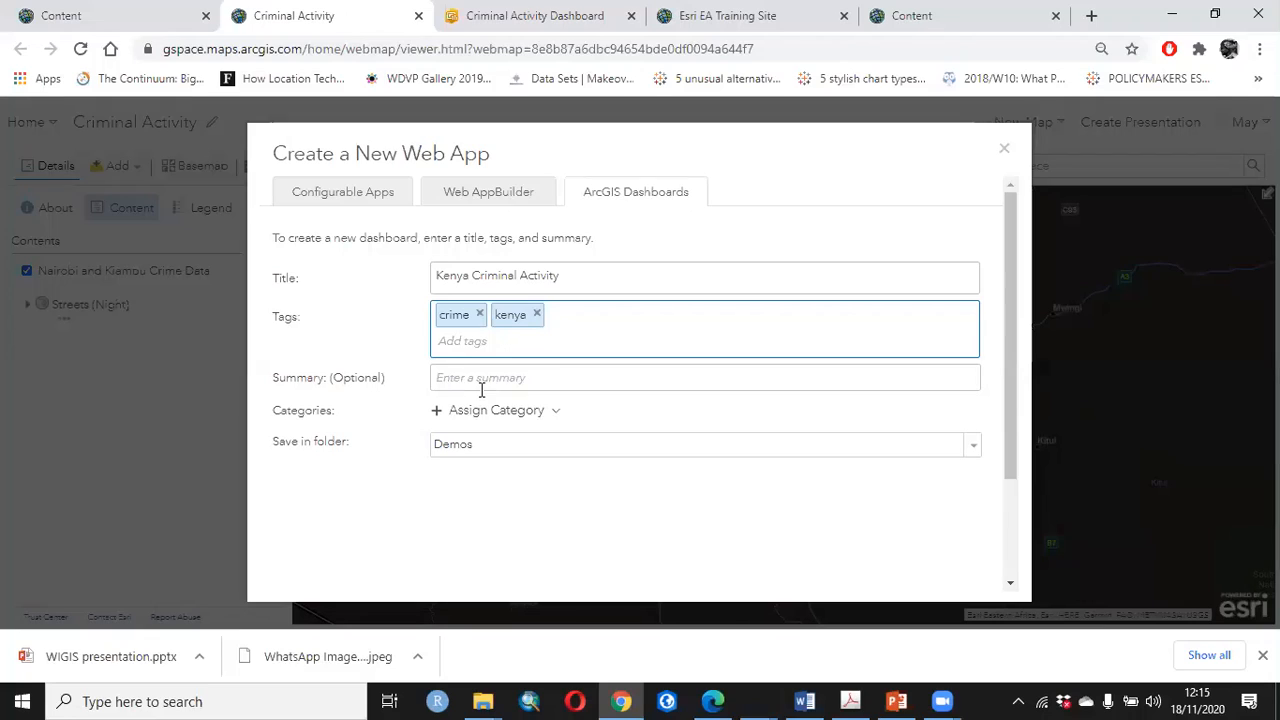
Enter the dashboard summary "Map showing criminal activity across Nairobi and Kiambu"
left_click(483, 382)
type("Map show")
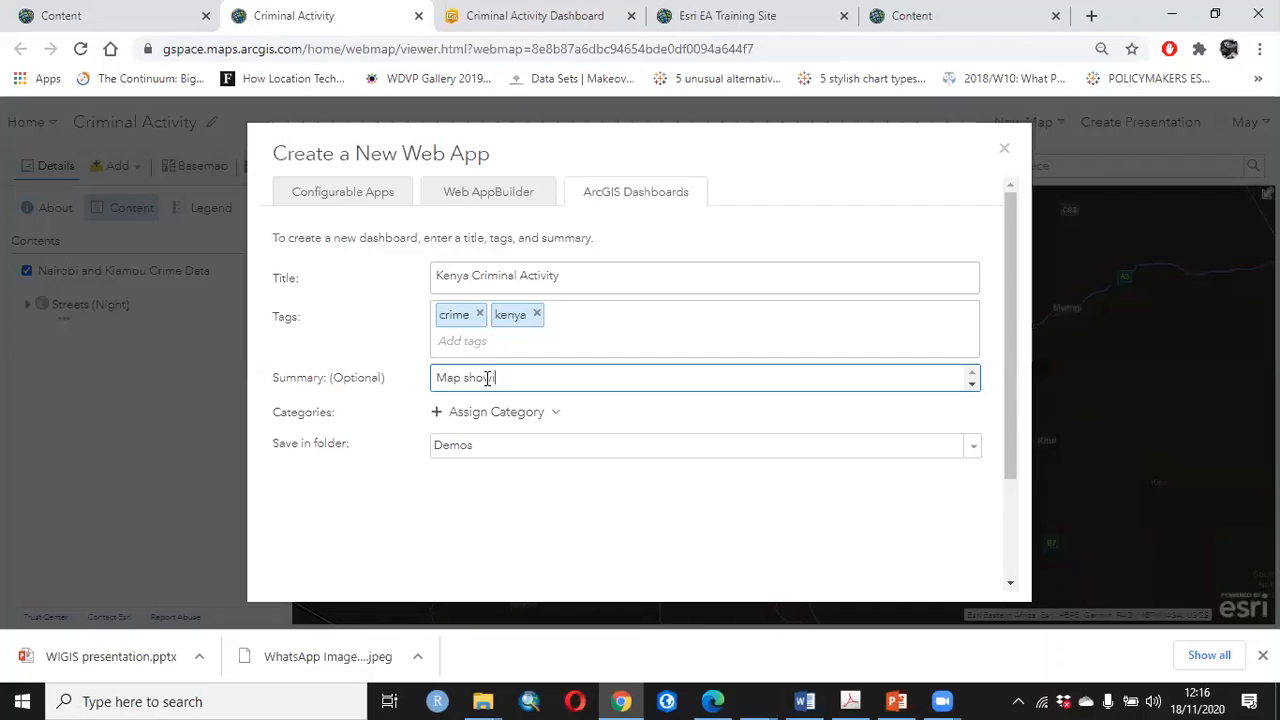
type("ing criminal activity across Nairobi and ")
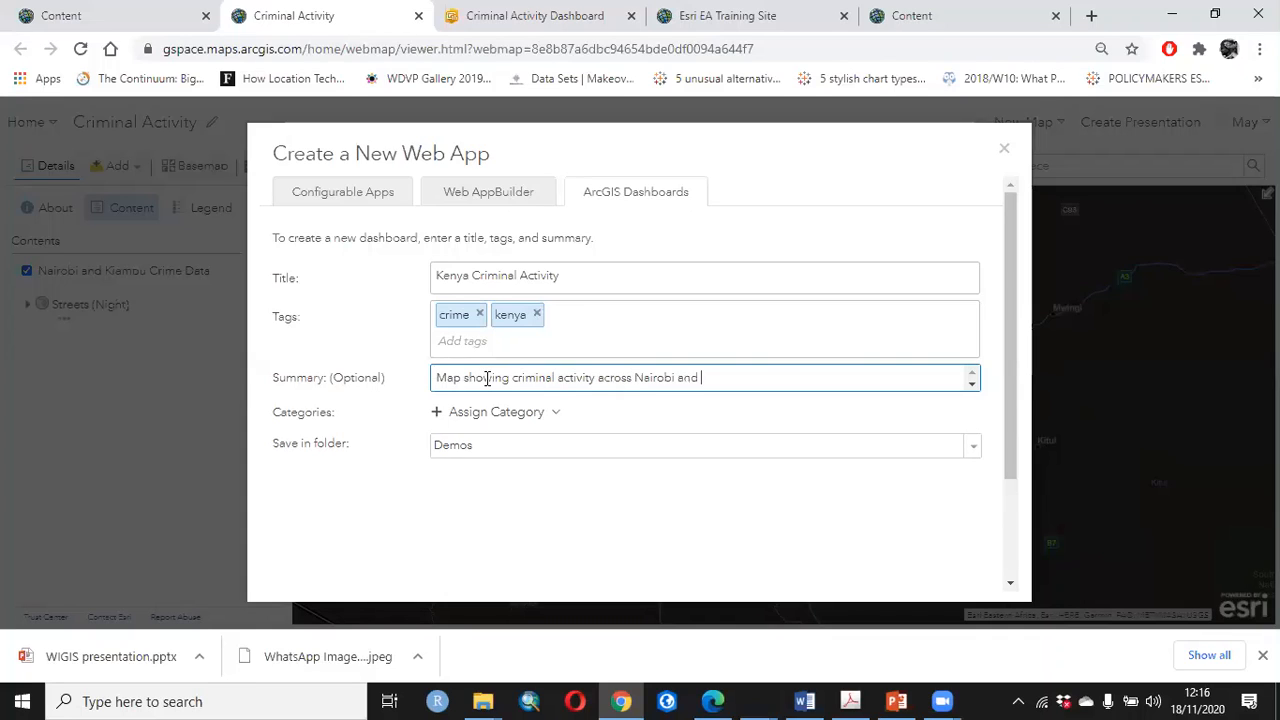
type("Kiambu")
Keep Demos as the save folder and create the dashboard
left_click(970, 455)
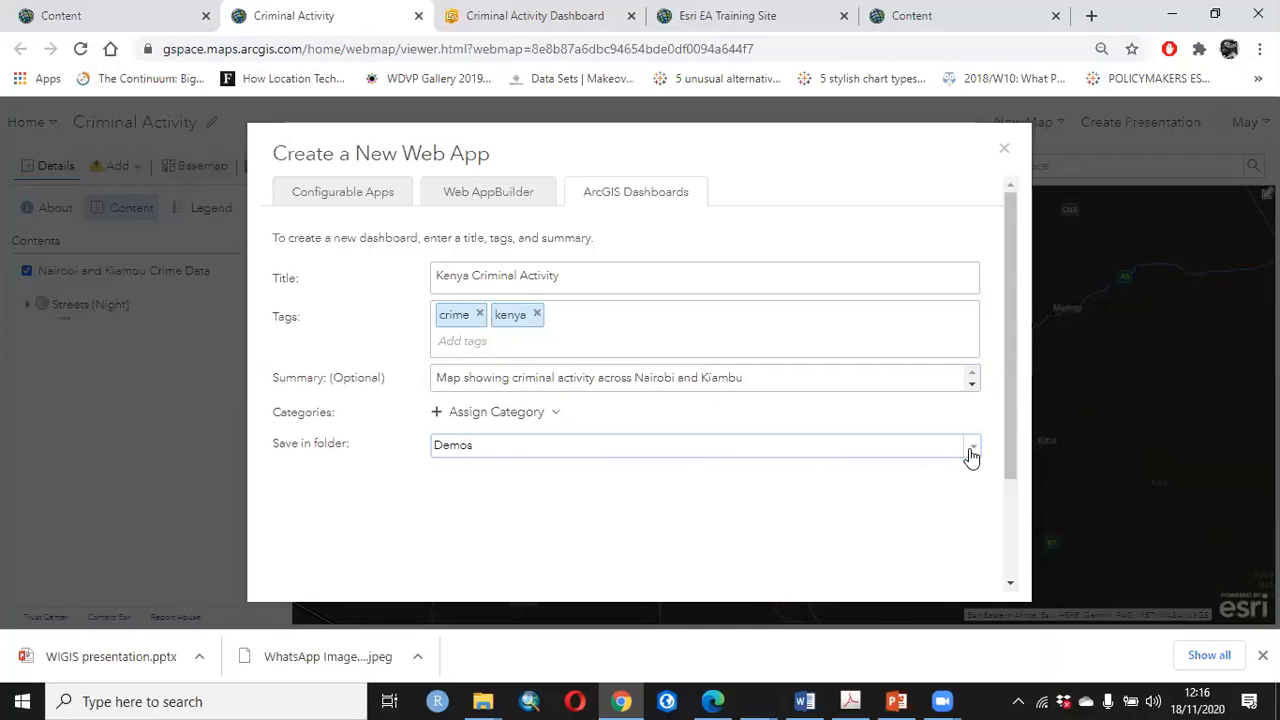
scroll(890, 552, "down", 3)
left_click(878, 552)
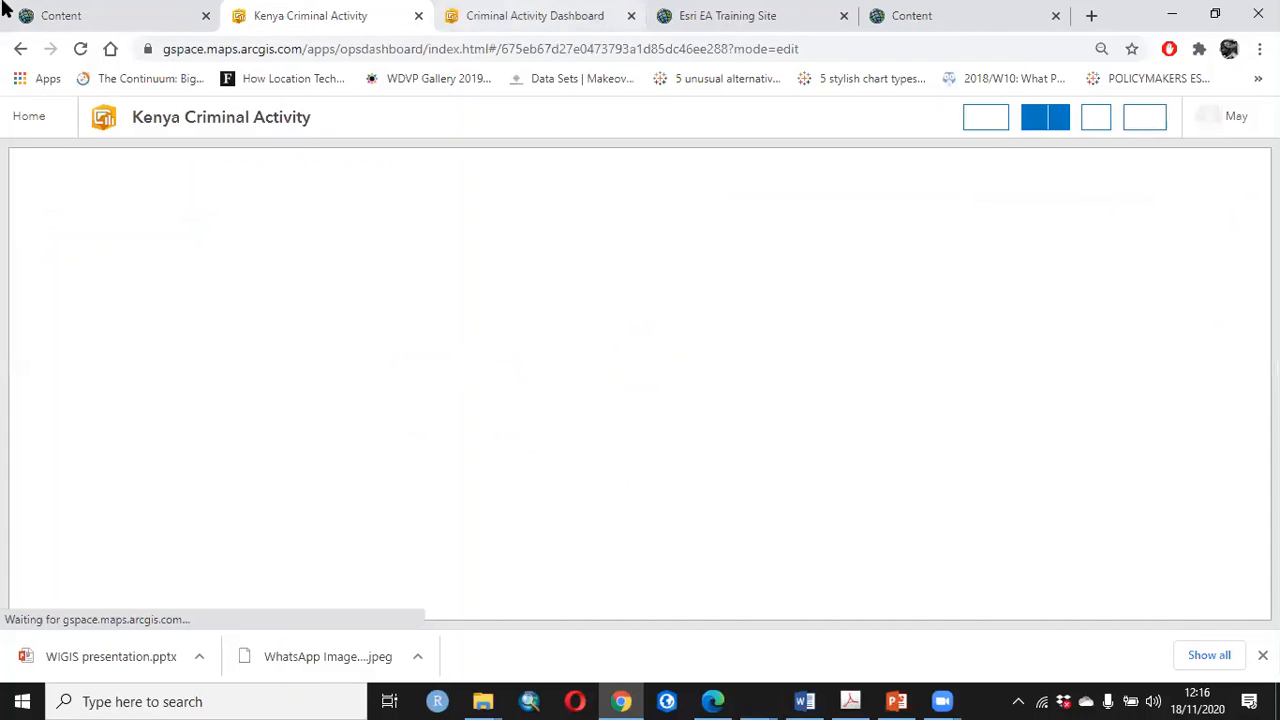
Open the Criminal Activity web map from the content list in Map Viewer in a new browser tab
left_click(76, 17)
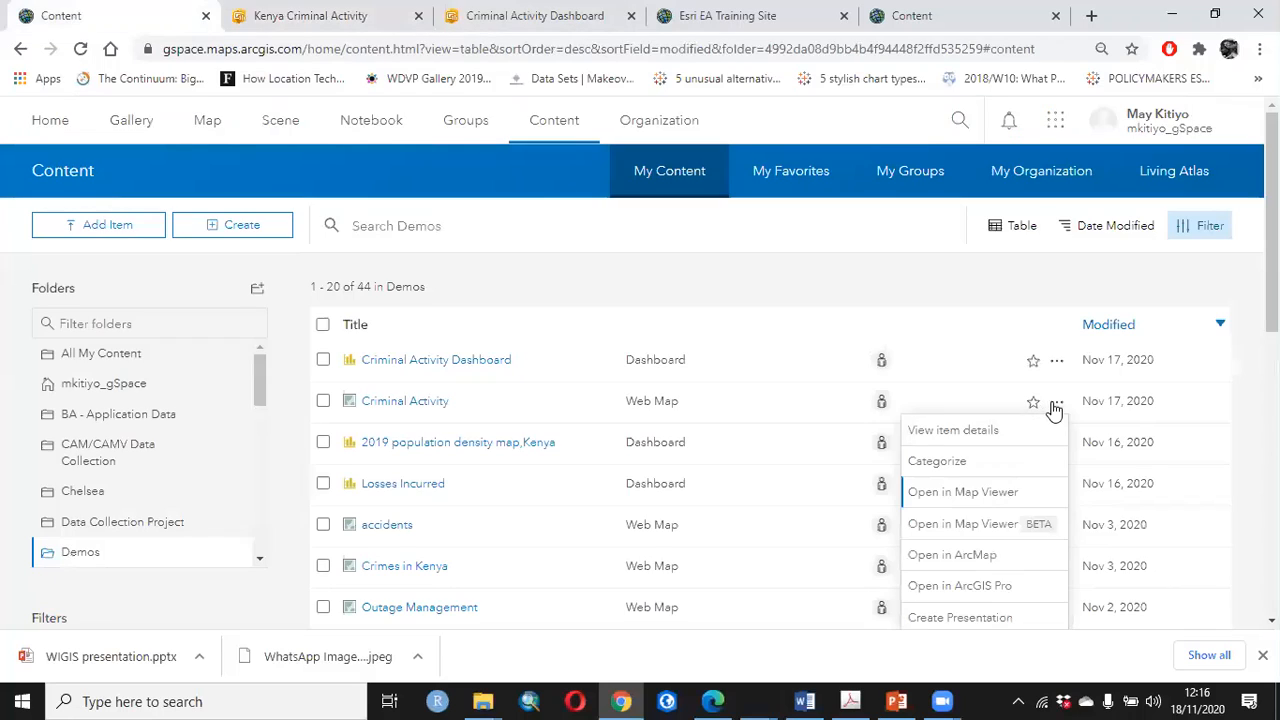
right_click(966, 491)
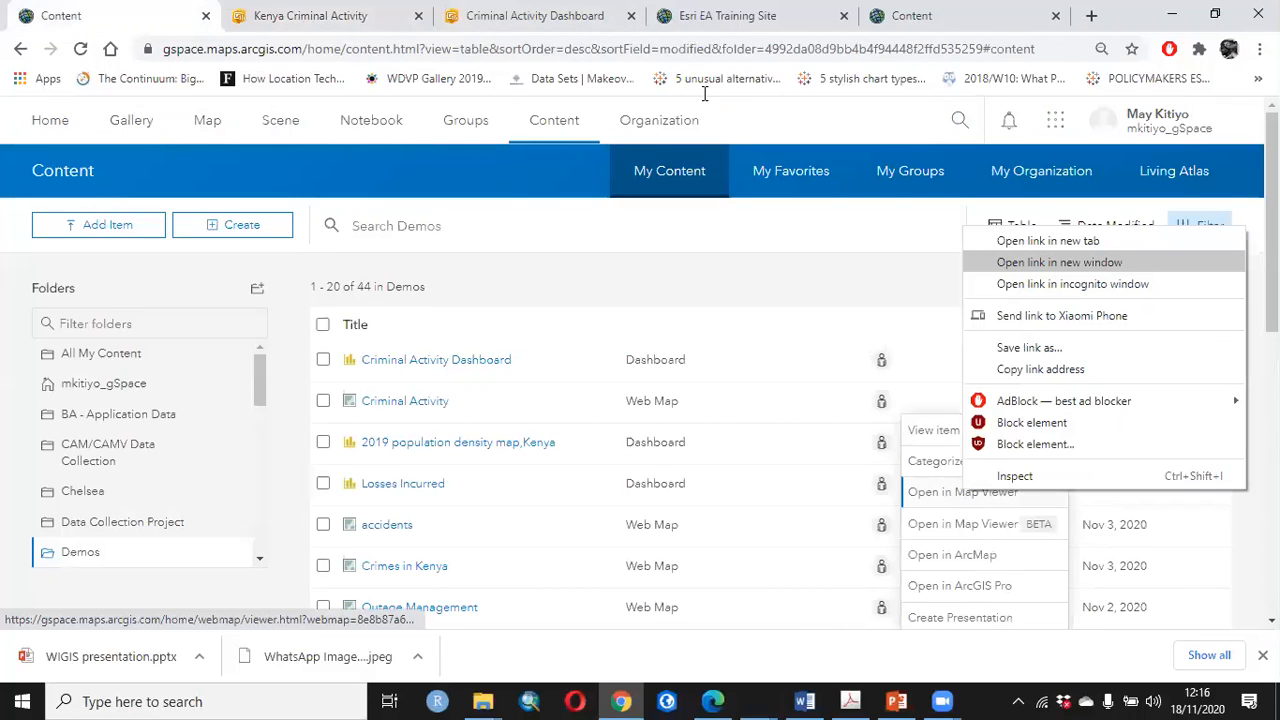
left_click(1048, 241)
left_click(244, 10)
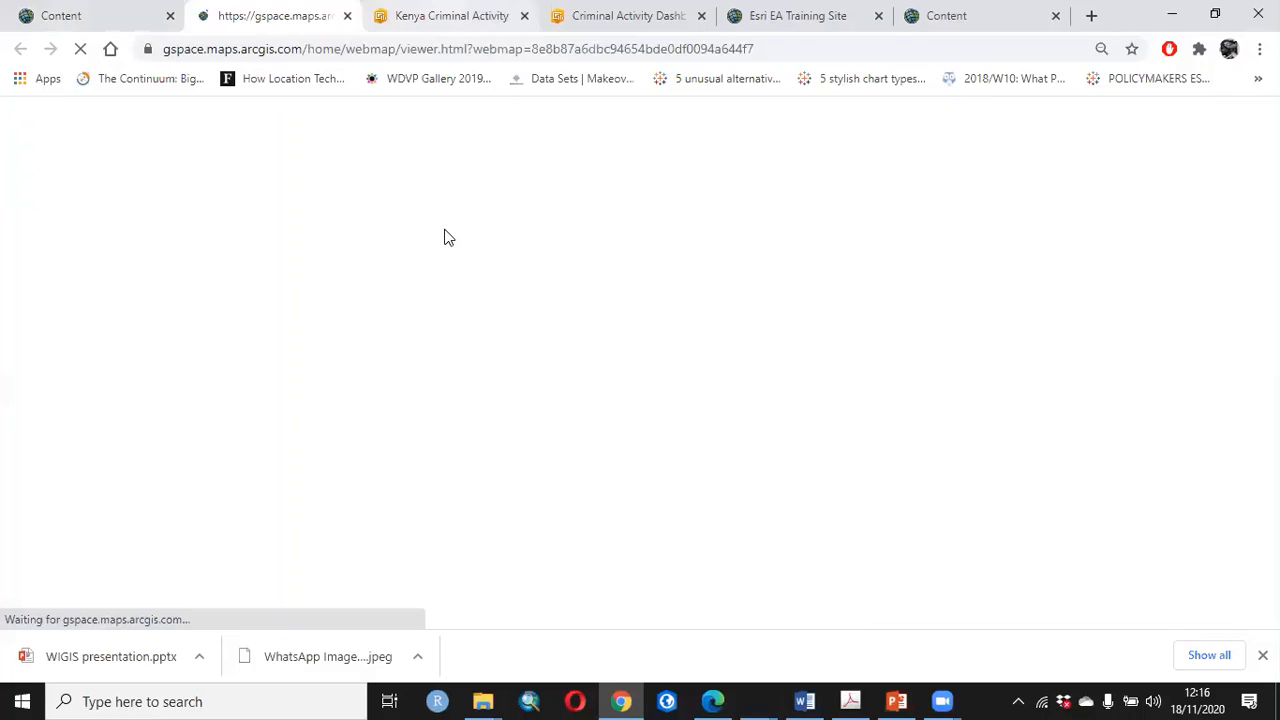
key("ctrl+Tab")
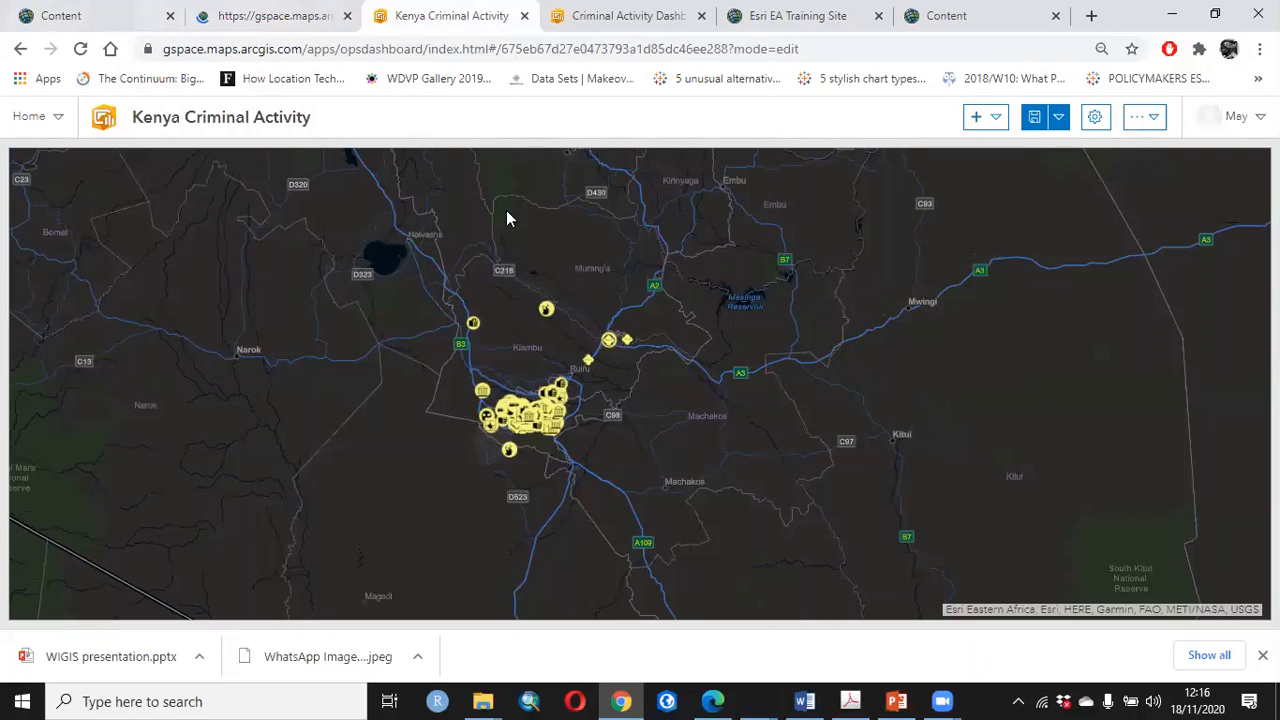
left_click(246, 16)
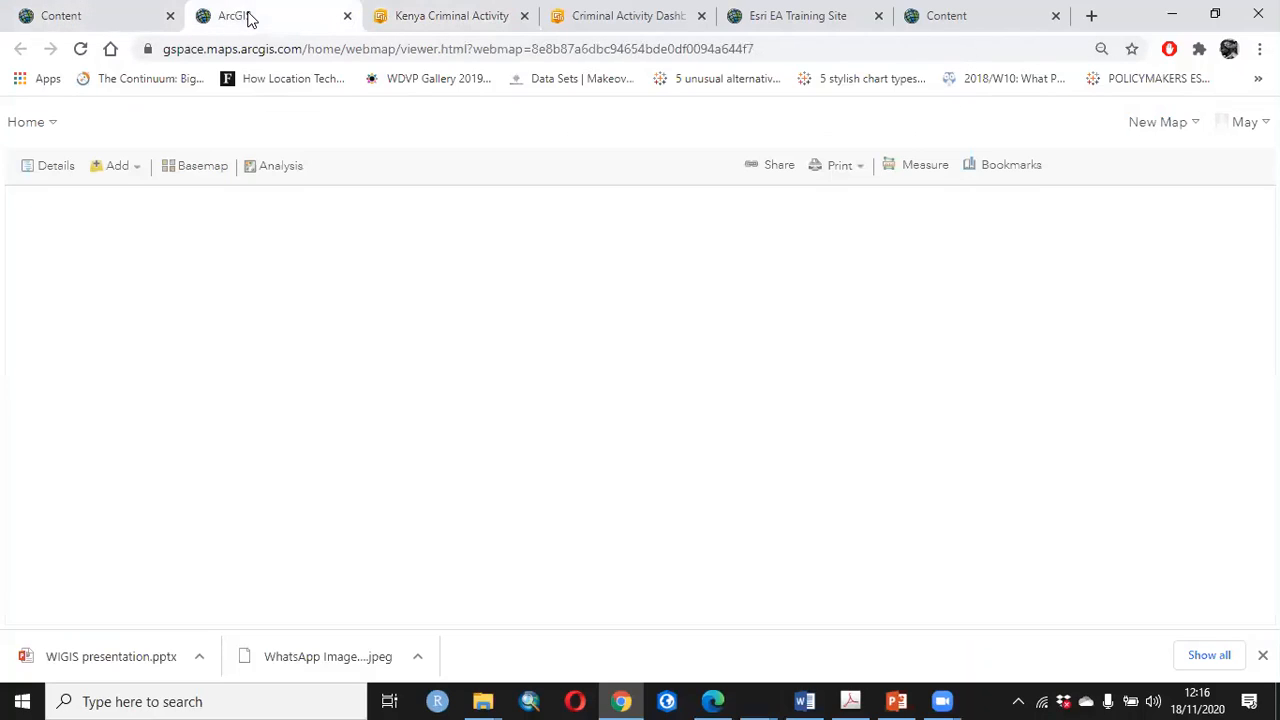
Review the web map's basemap choices and crime data table, and return to the Kenya Criminal Activity dashboard
left_click(192, 168)
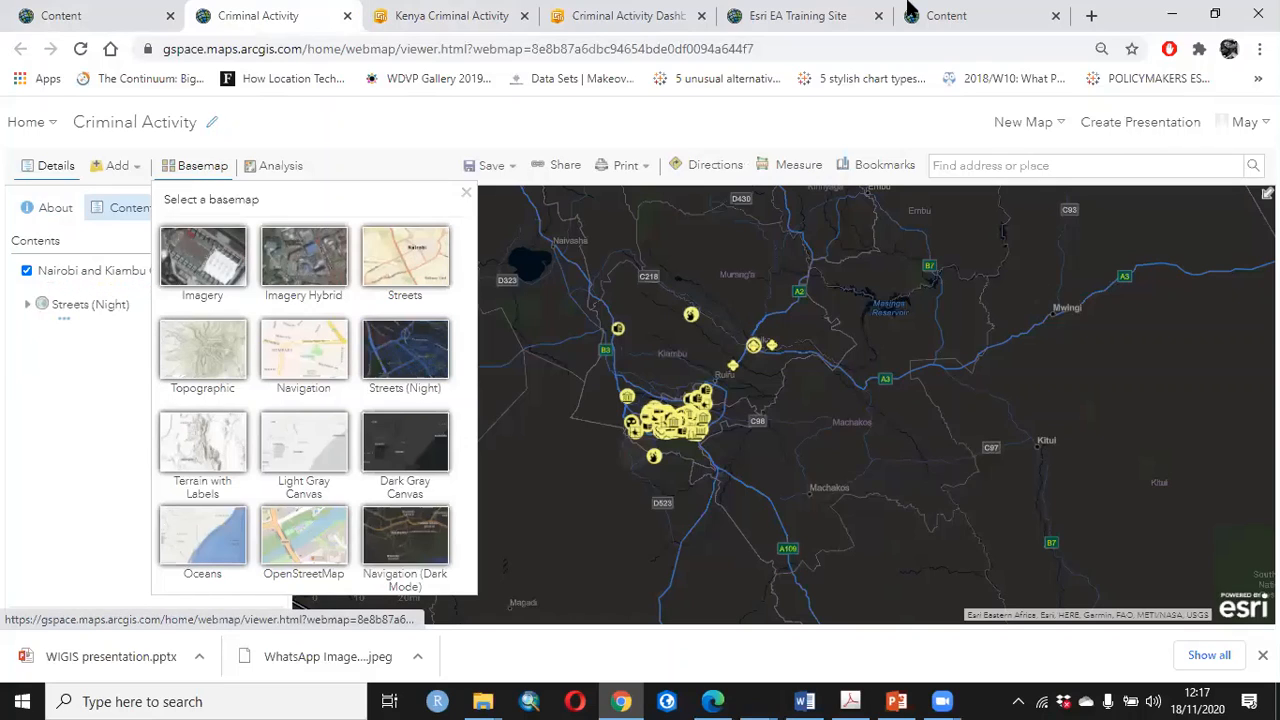
left_click(412, 14)
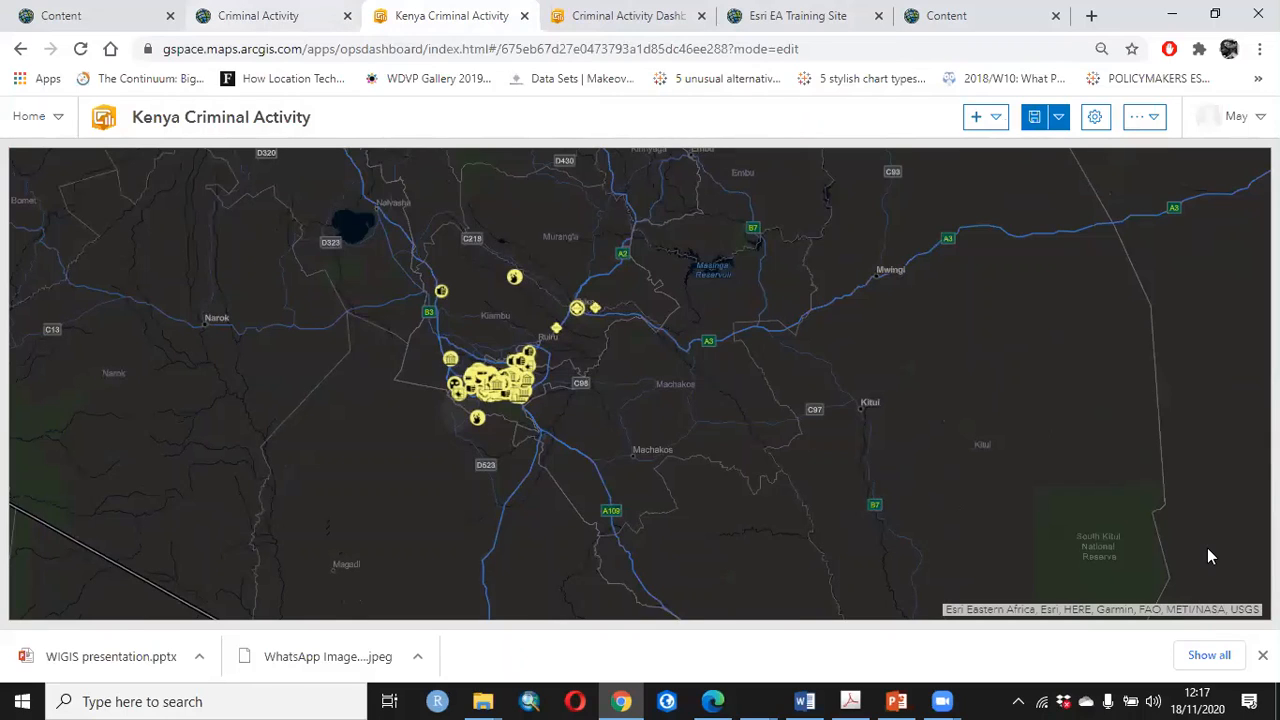
key("ctrl+shift+Tab")
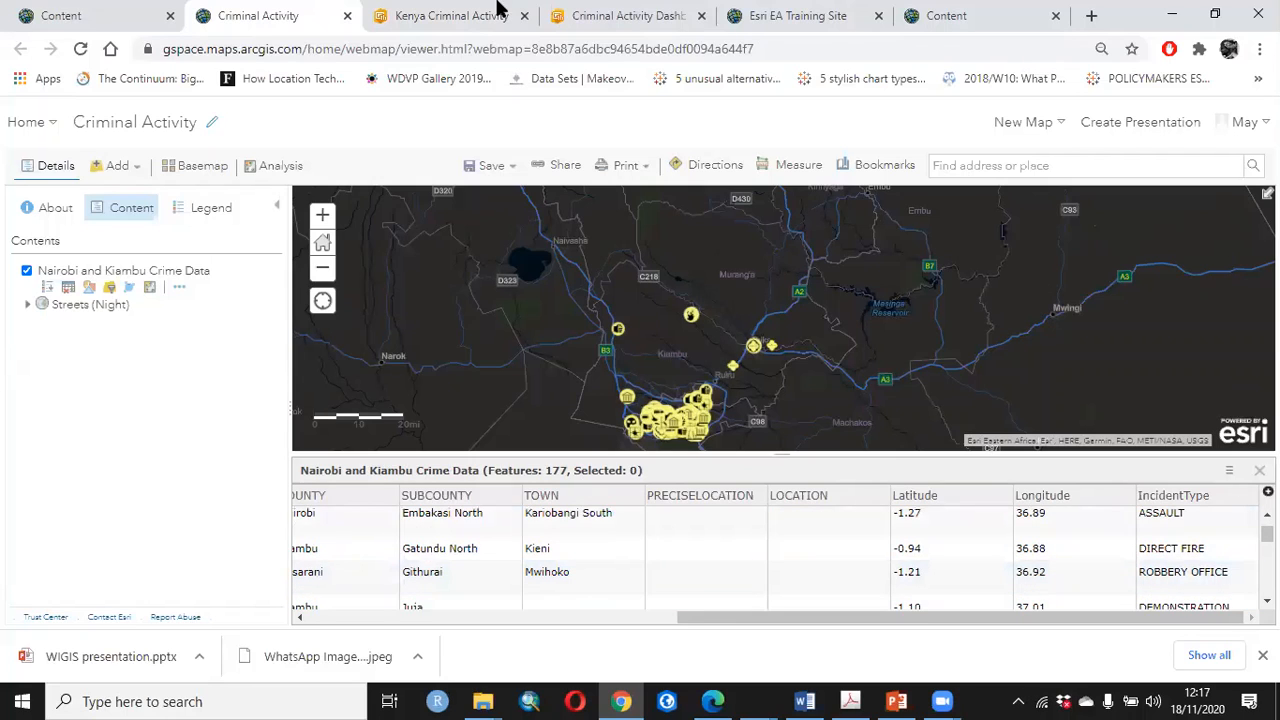
key("ctrl+Tab")
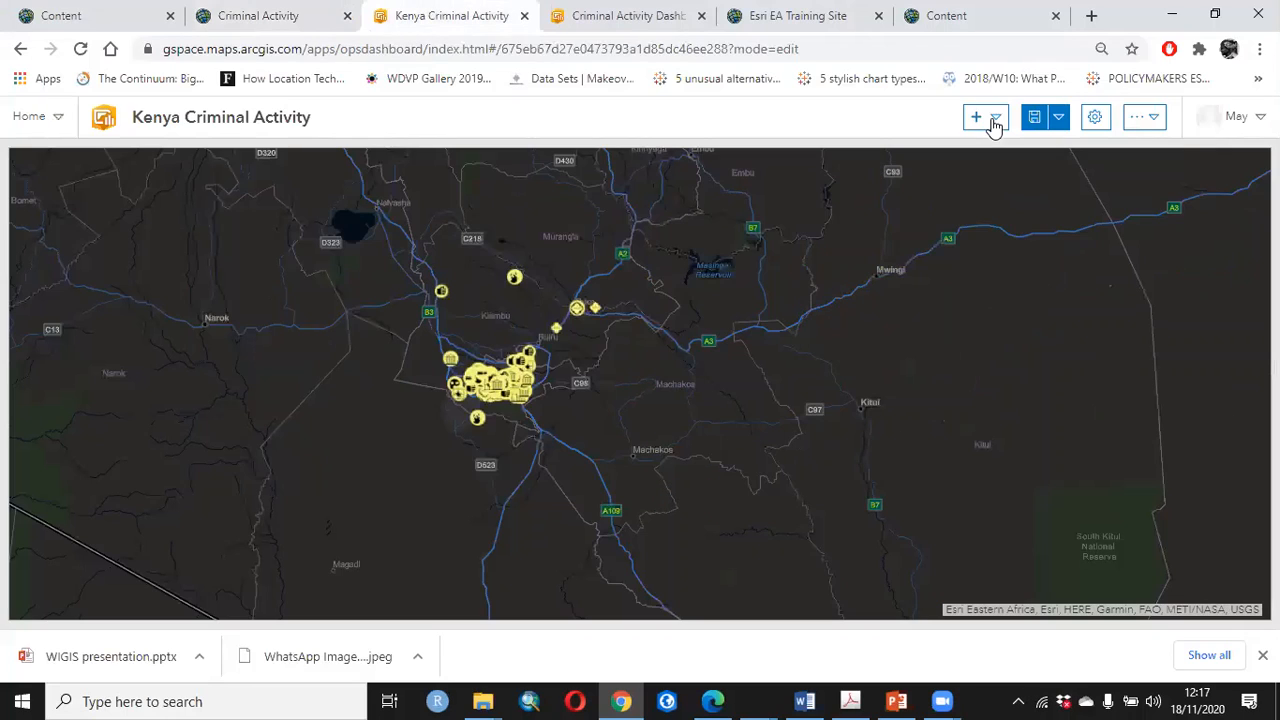
Add a serial chart to the dashboard based on the Nairobi_and_Kiambu_Crime_Data layer
left_click(996, 122)
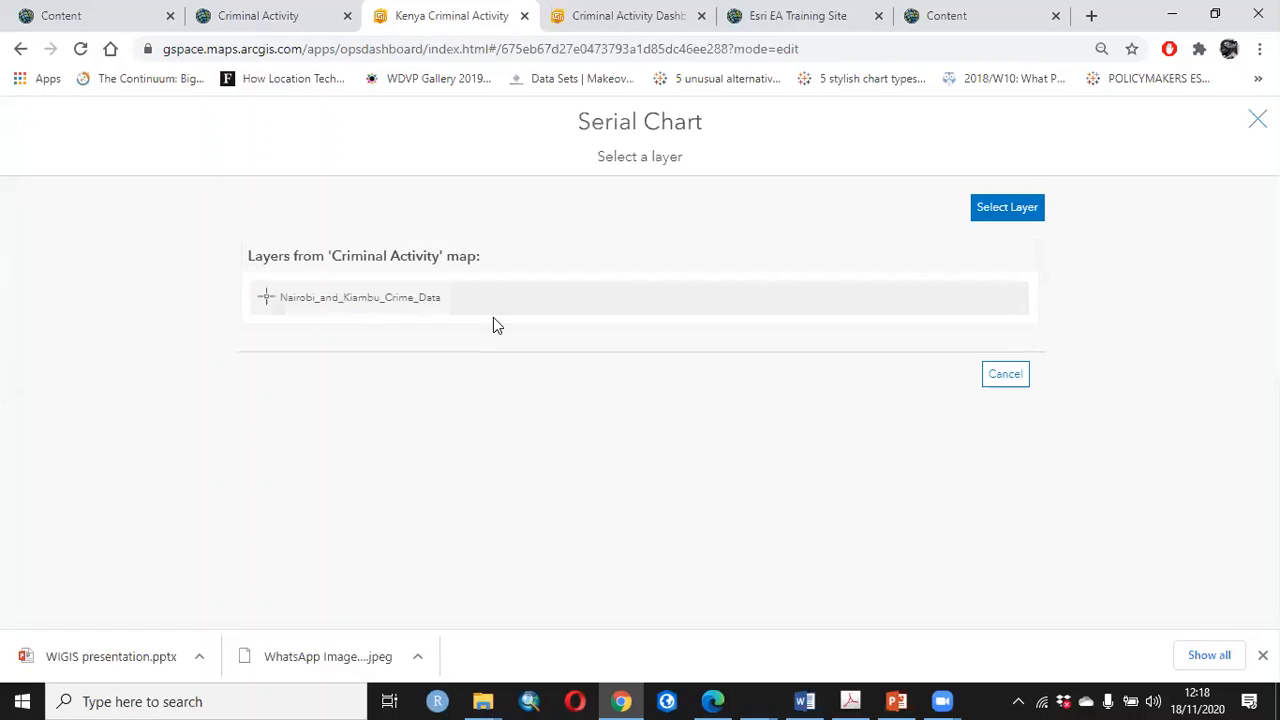
left_click(409, 304)
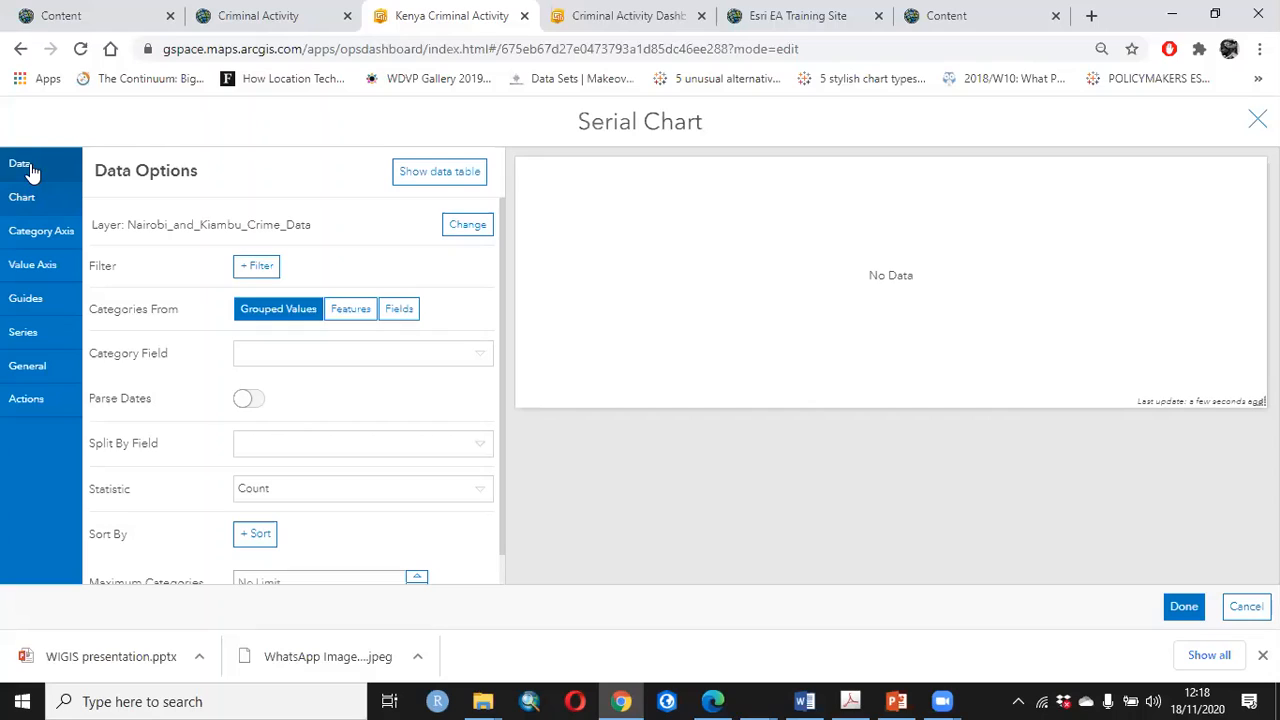
left_click(472, 228)
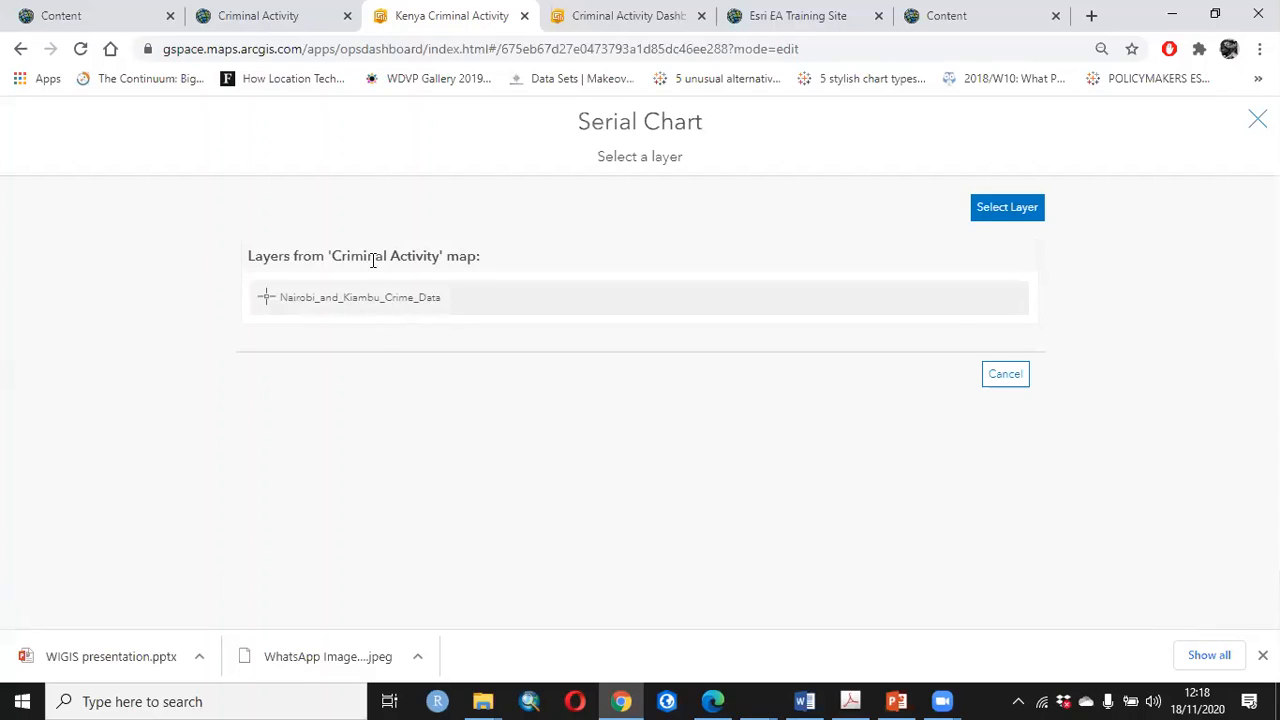
left_click(987, 372)
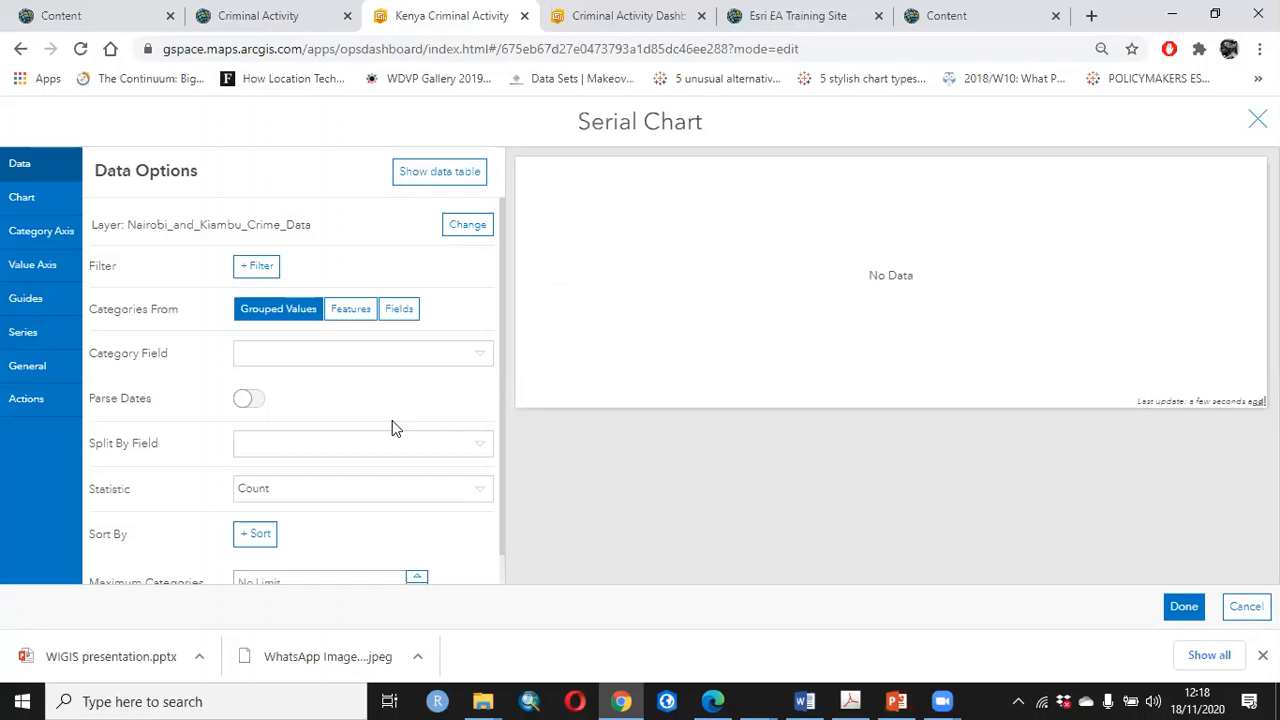
Try a chart data filter where IncidentType equals DEMONSTRATION, and remove it
left_click(257, 266)
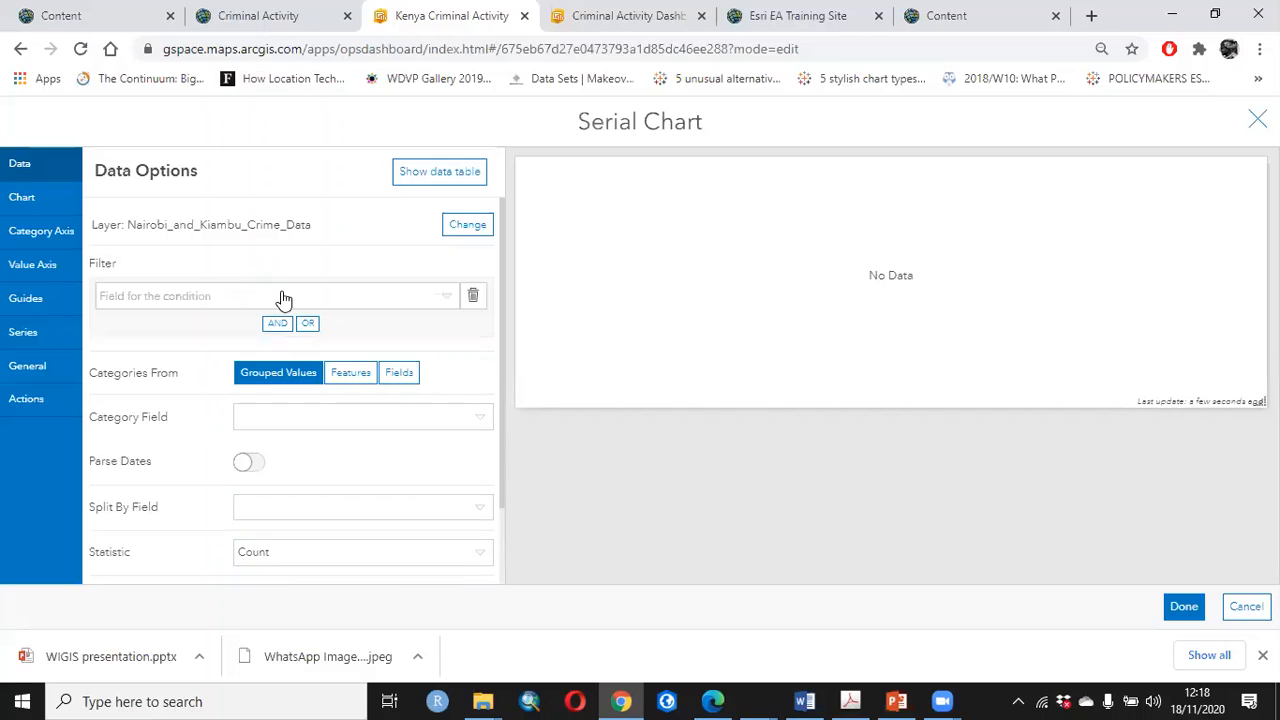
left_click(247, 287)
scroll(255, 394, "down", 2)
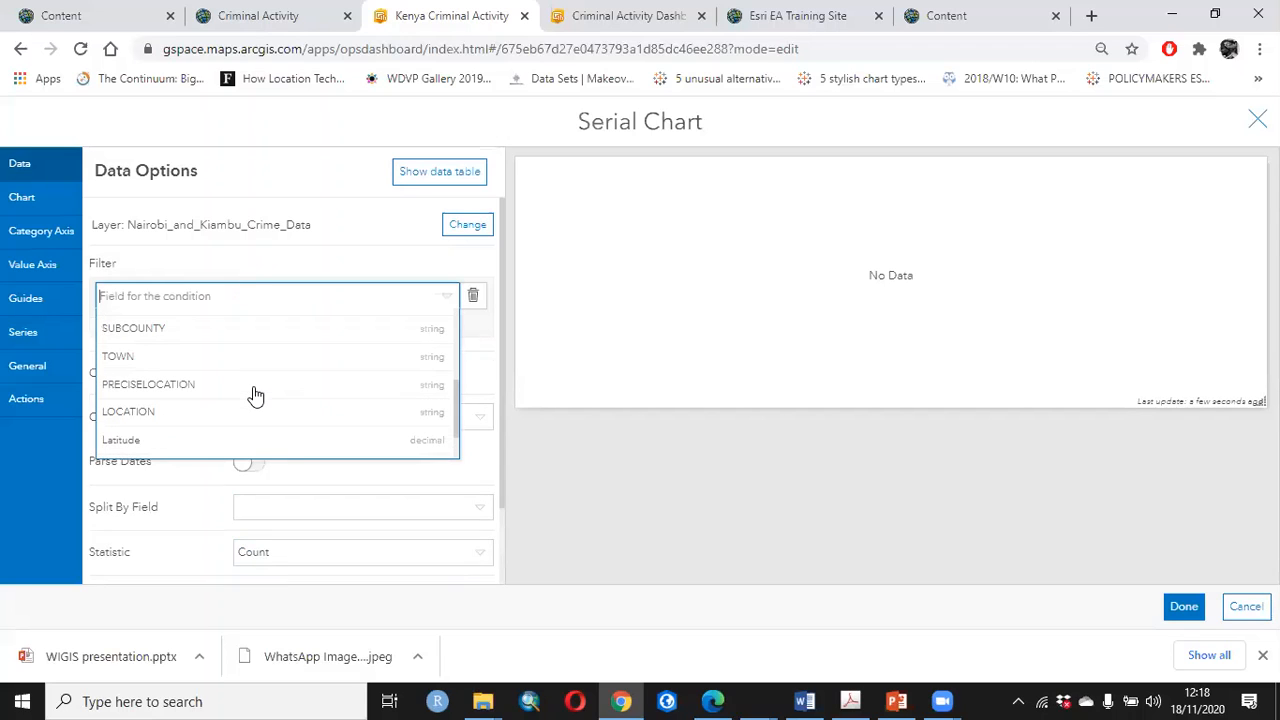
scroll(188, 368, "down", 2)
left_click(175, 346)
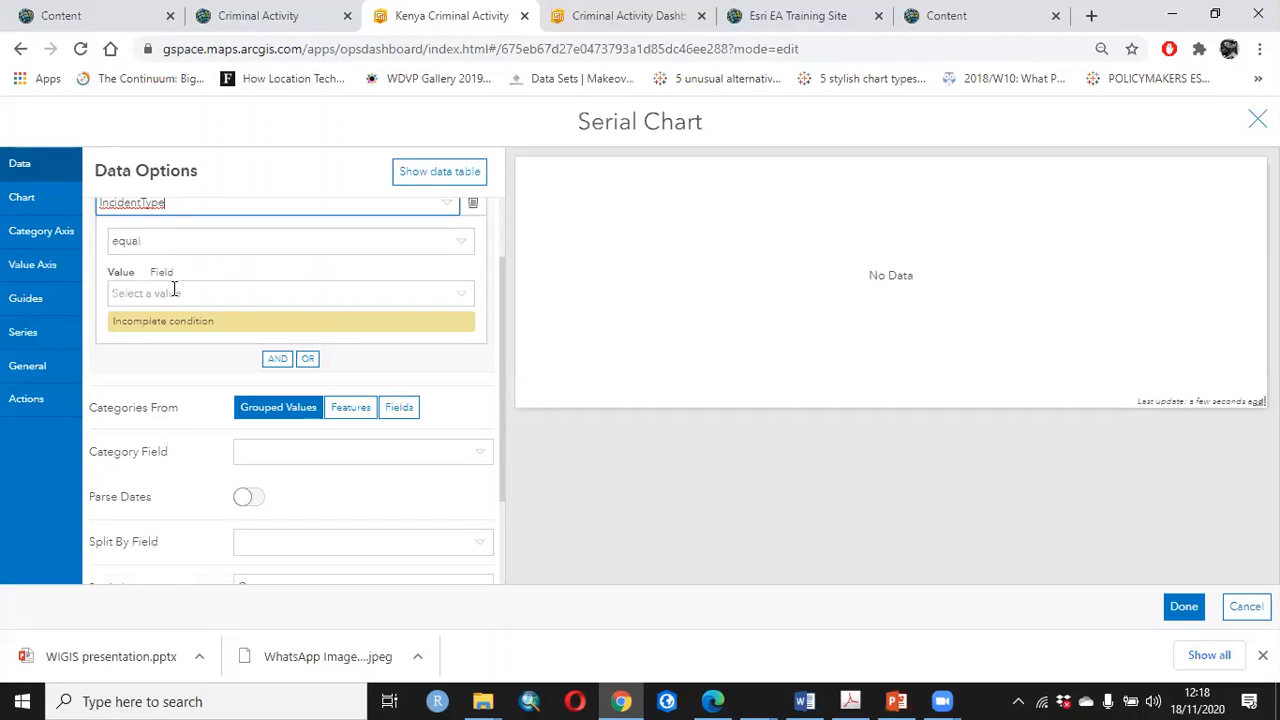
left_click(174, 292)
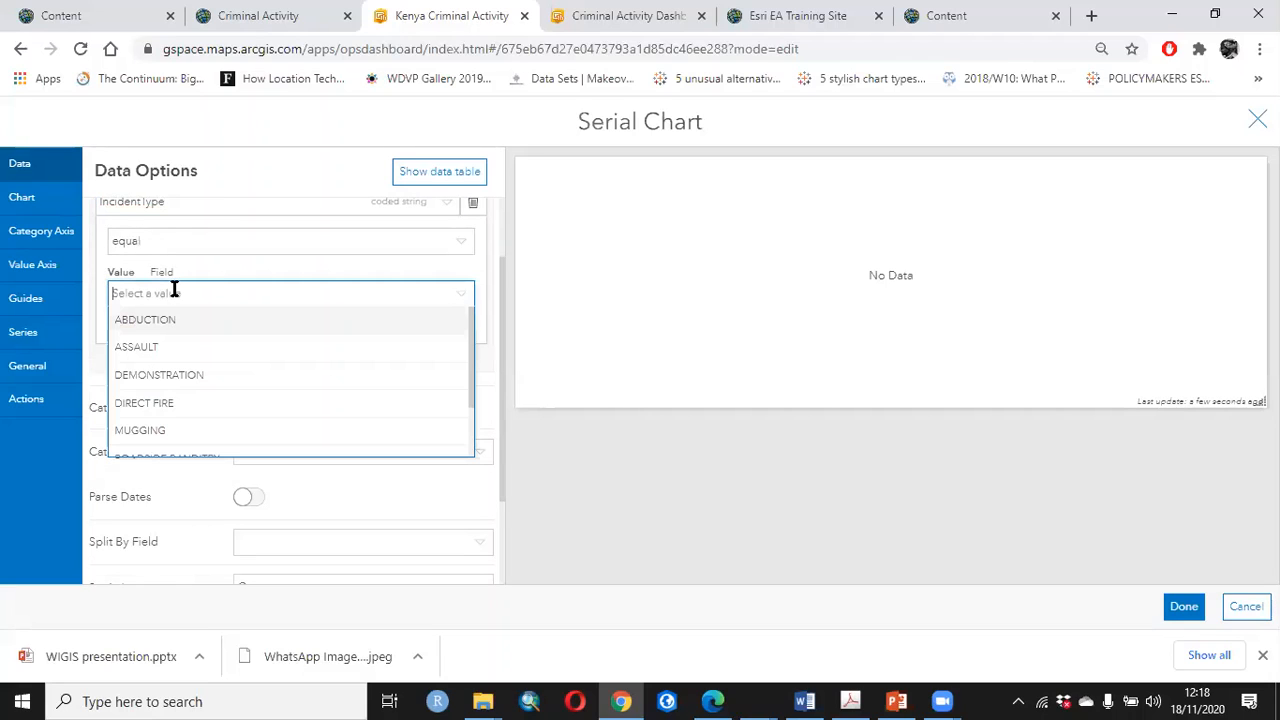
left_click(159, 374)
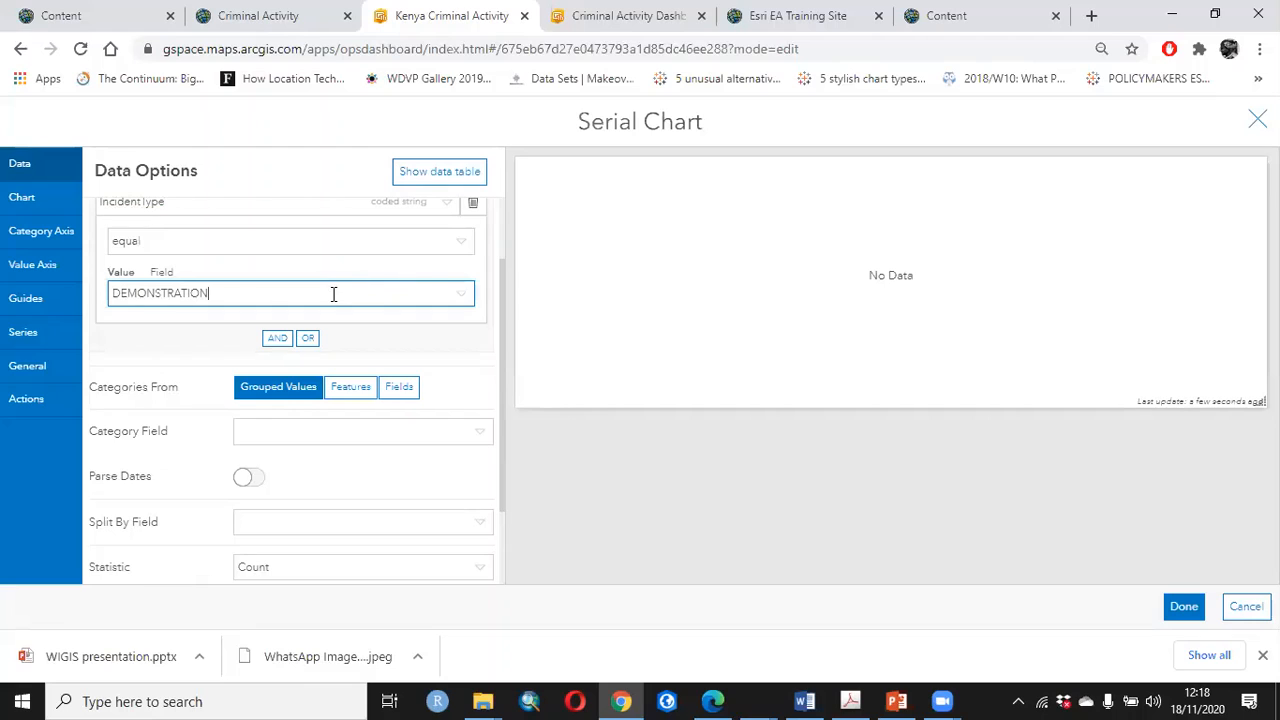
scroll(477, 303, "up", 1)
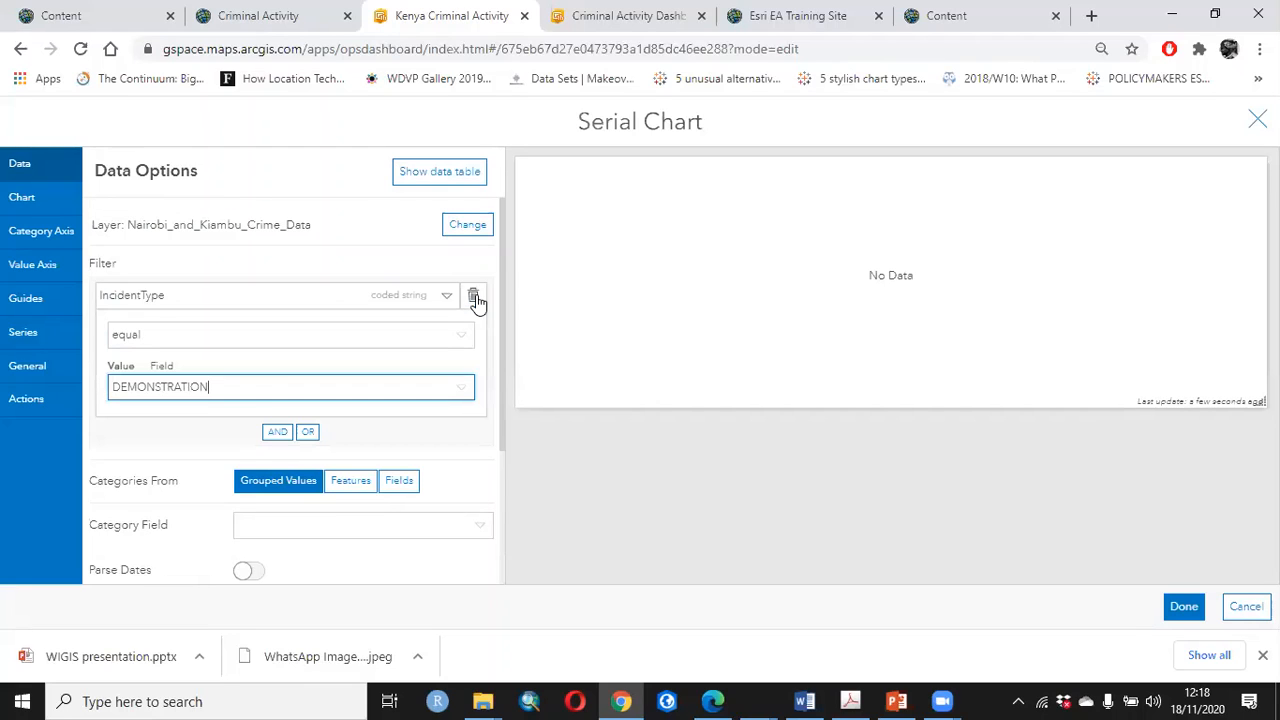
Group the serial chart by the IncidentType category field and inspect the resulting bars
left_click(473, 360)
scroll(299, 512, "down", 2)
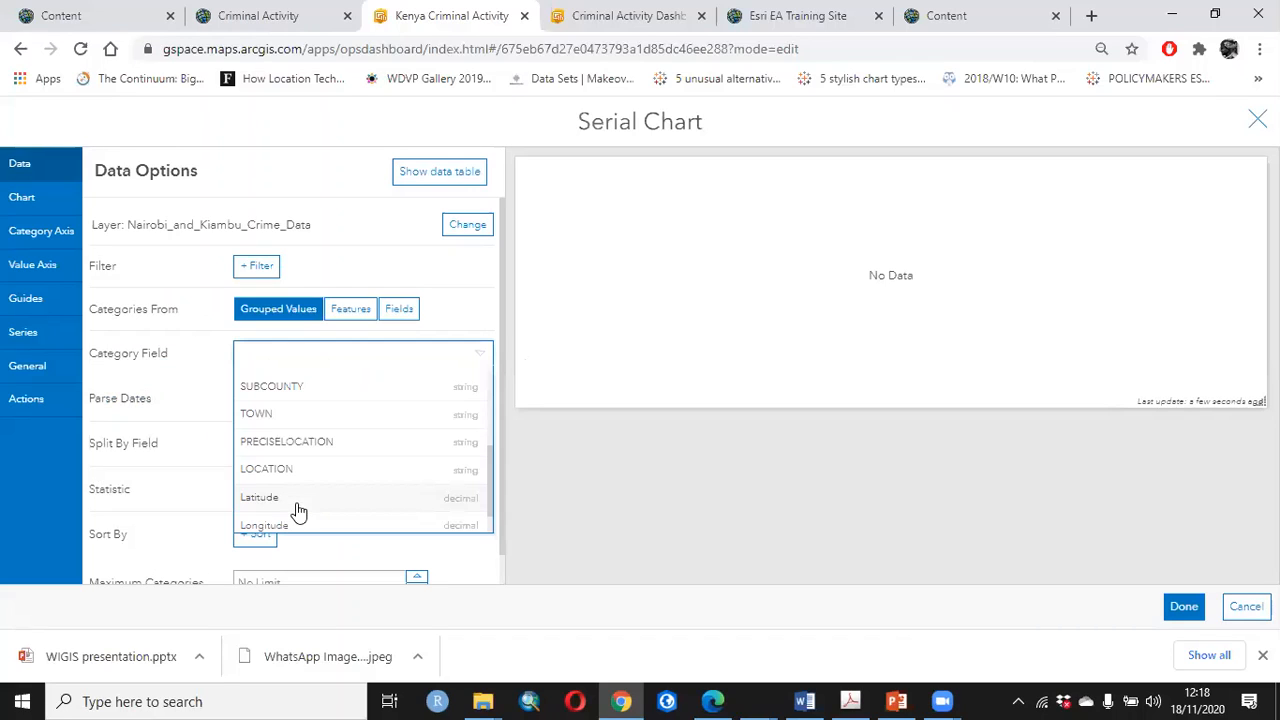
scroll(300, 508, "down", 1)
left_click(313, 509)
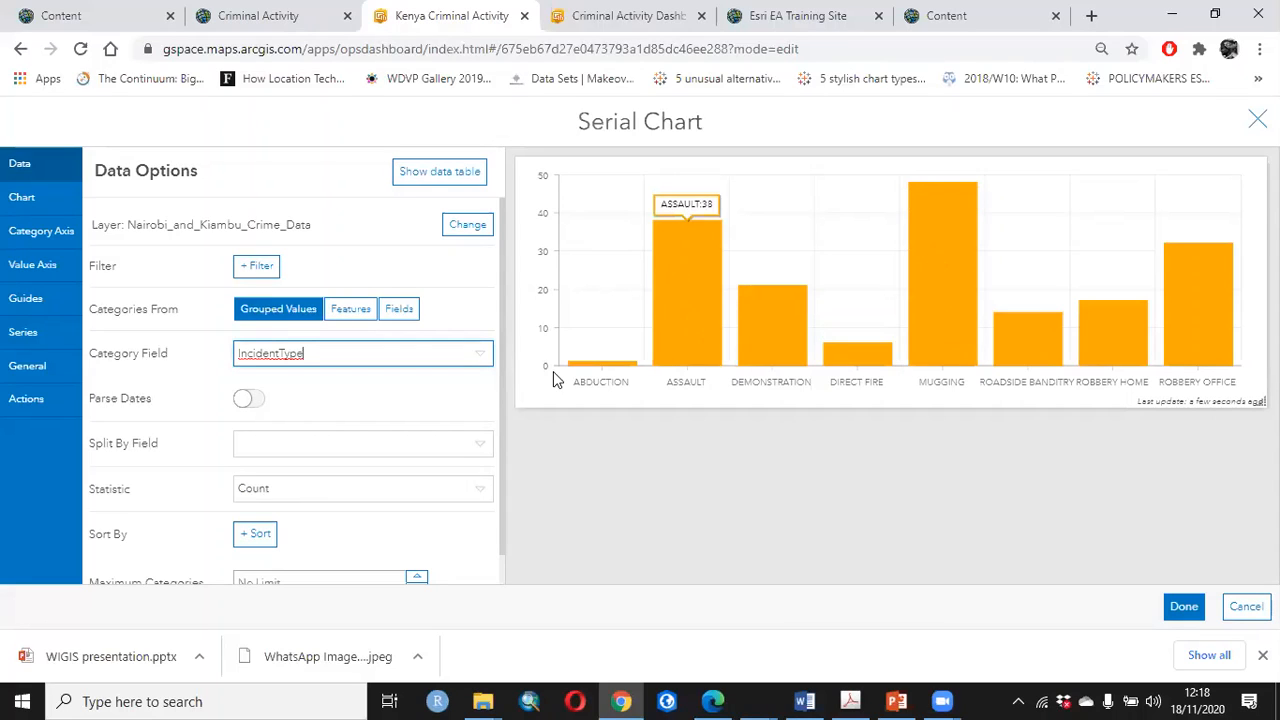
mouse_move(600, 366)
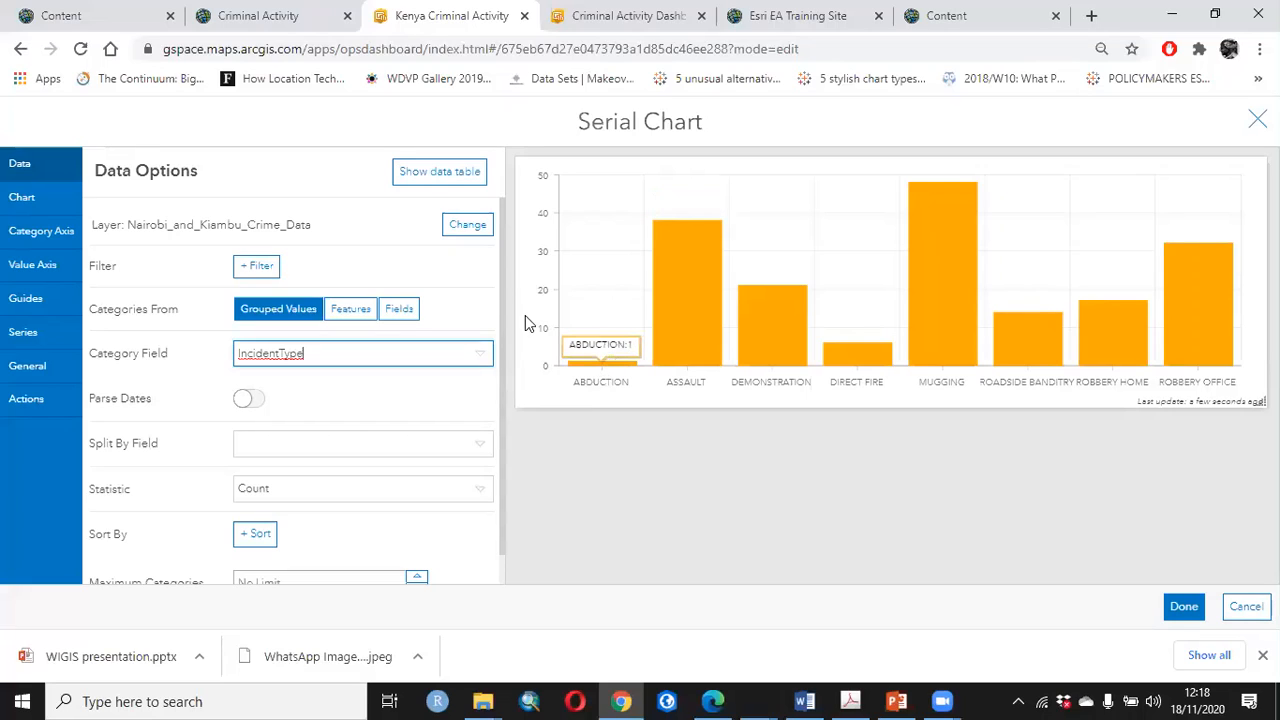
Split the serial chart's categories by the REGION field and inspect the grouped bars
scroll(463, 424, "down", 1)
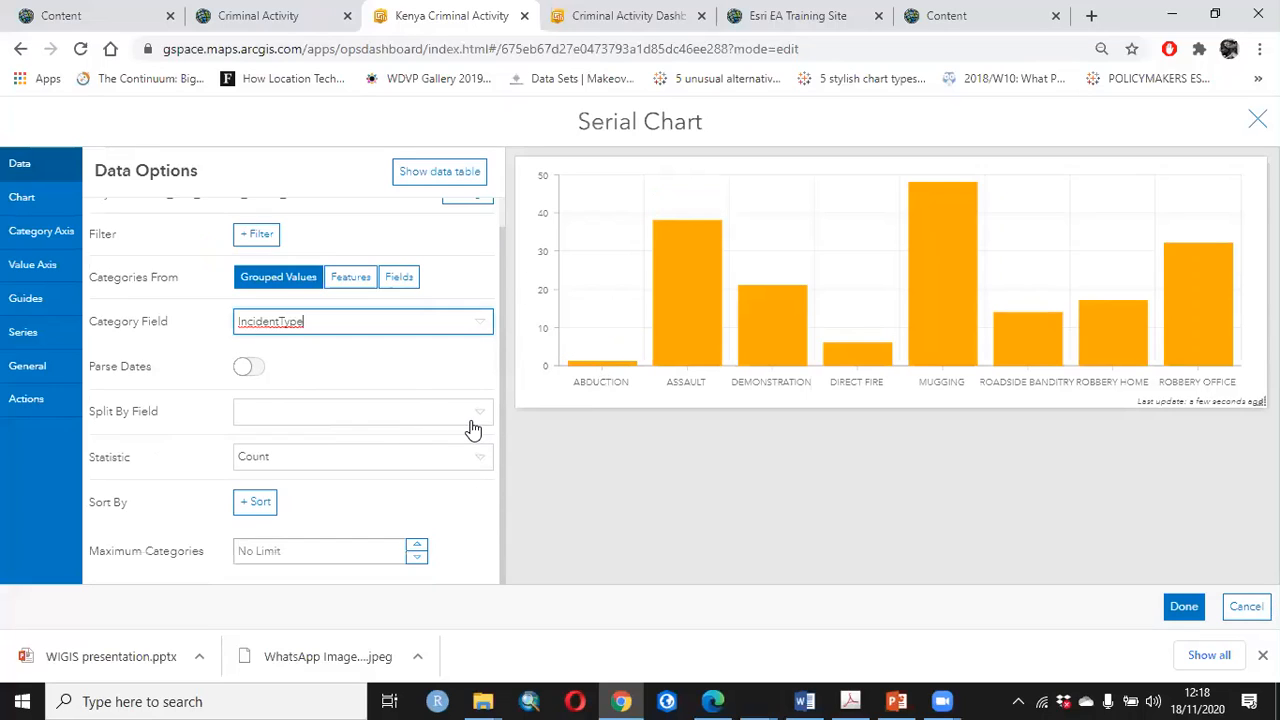
left_click(472, 424)
scroll(446, 500, "down", 1)
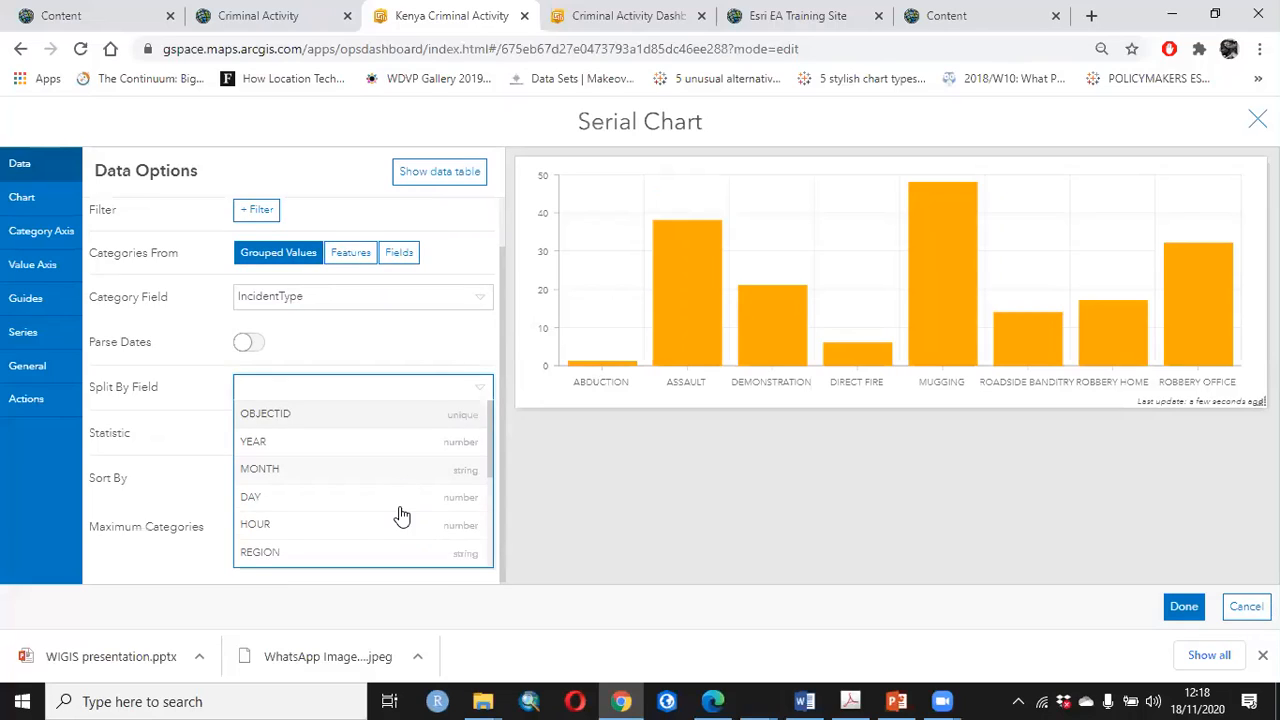
scroll(400, 514, "down", 1)
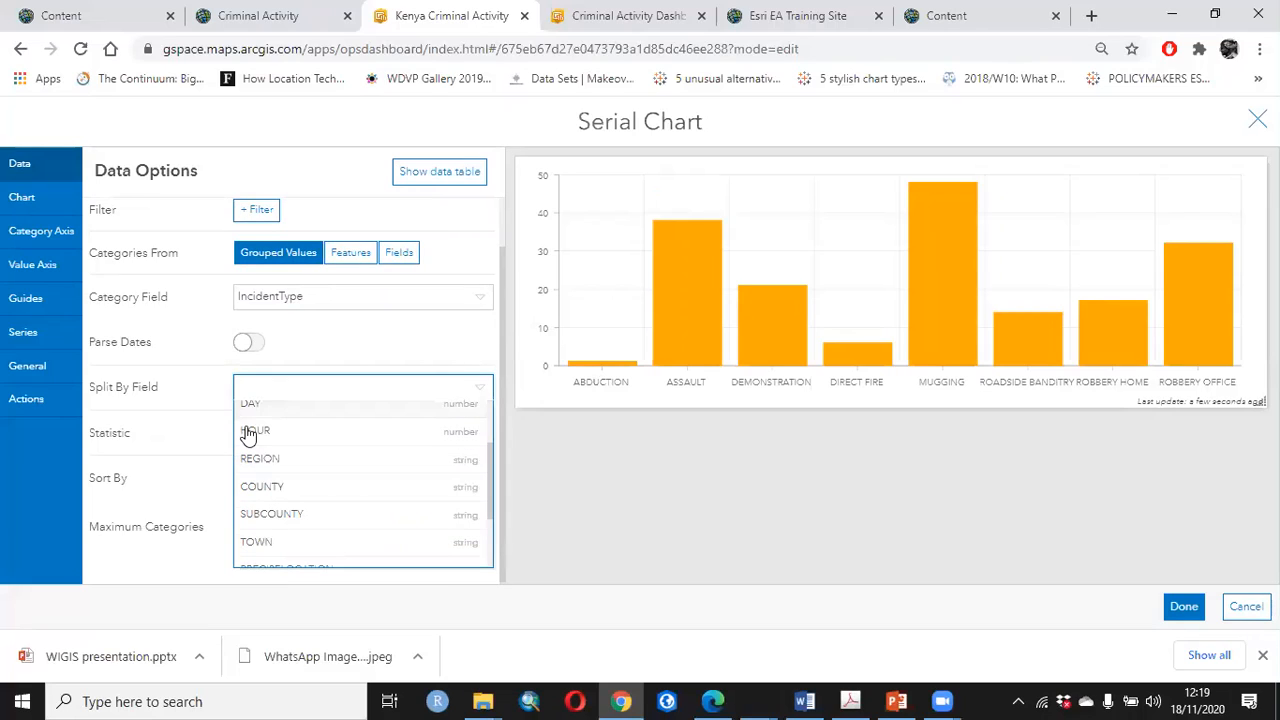
left_click(323, 466)
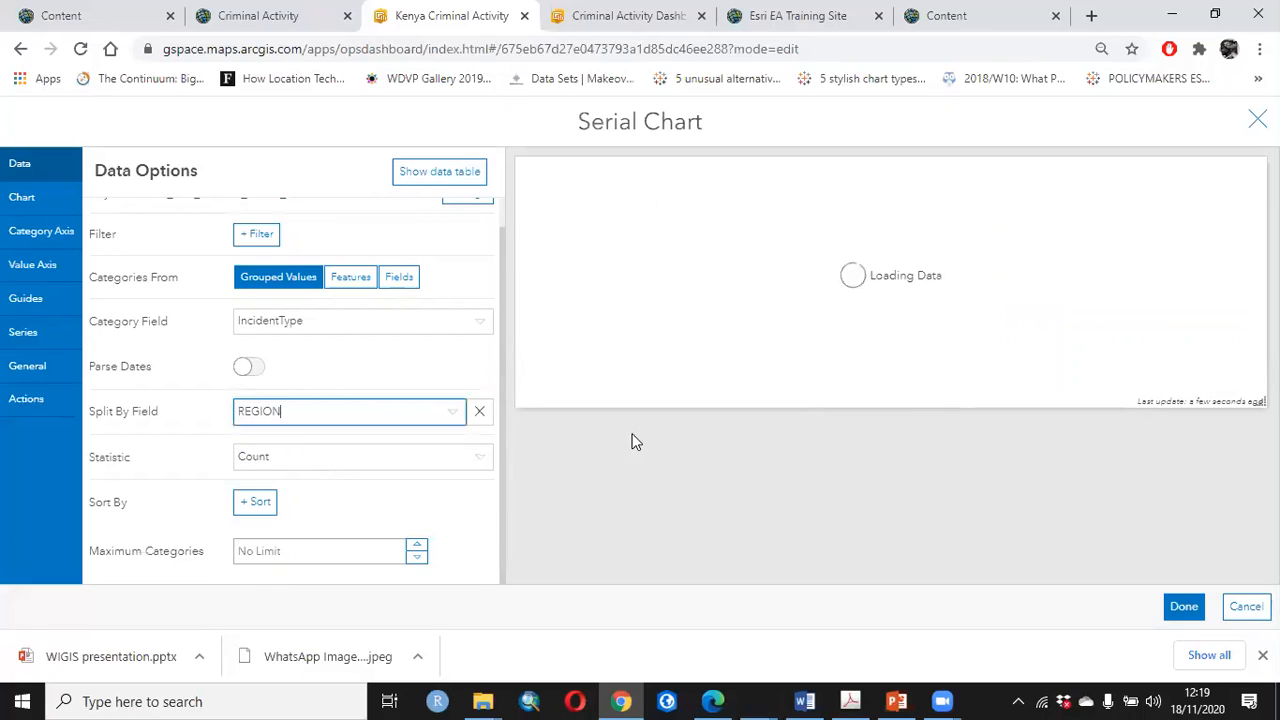
mouse_move(705, 349)
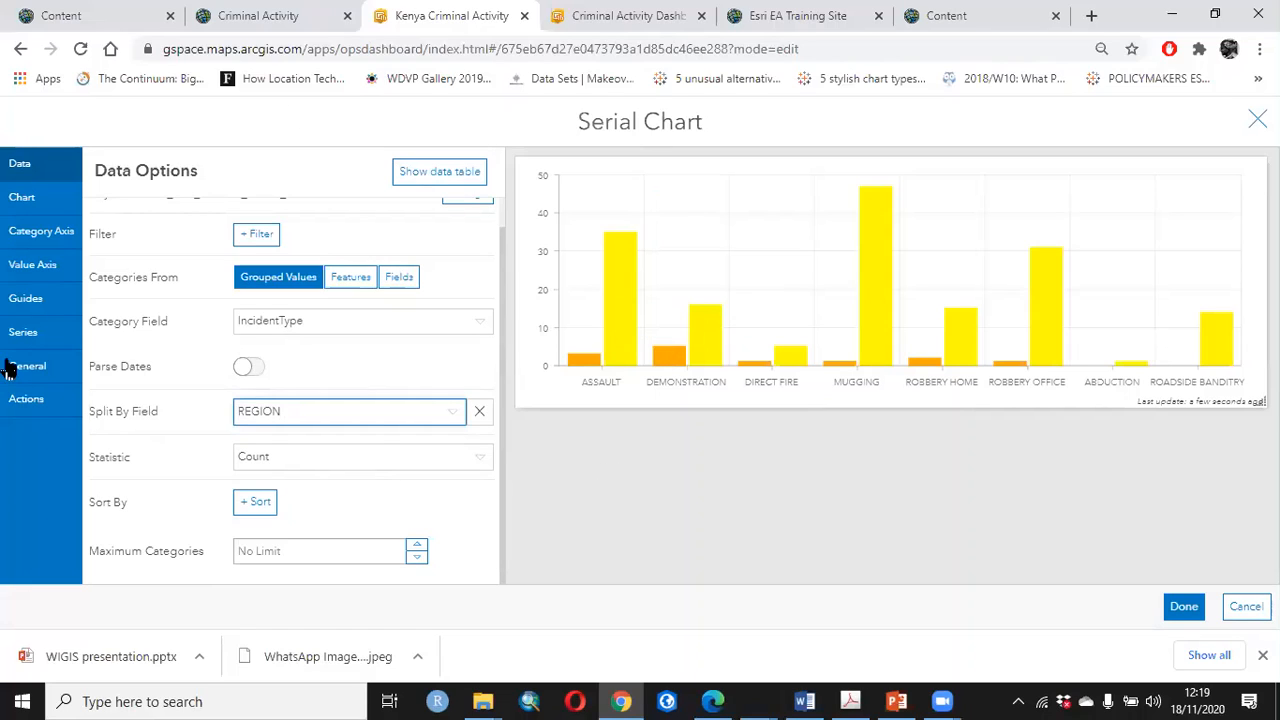
Set the serial chart's text color to white (#ffffff)
left_click(21, 208)
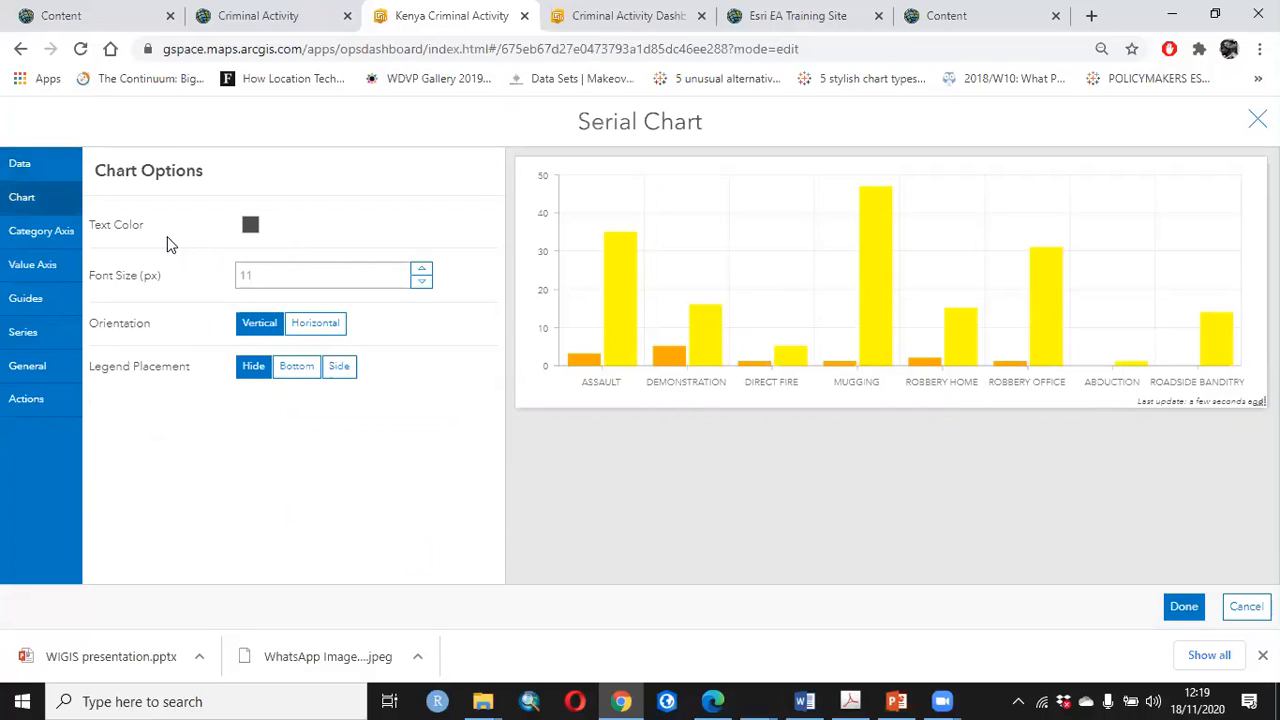
left_click(251, 227)
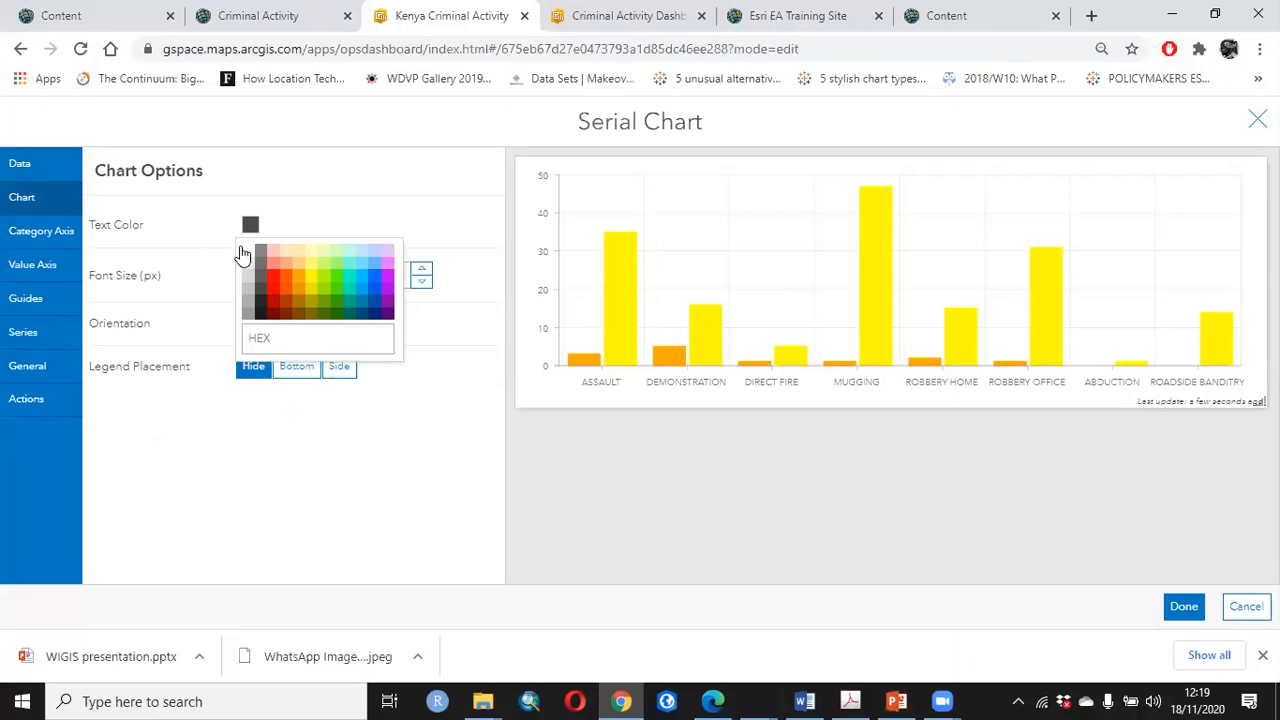
left_click(247, 251)
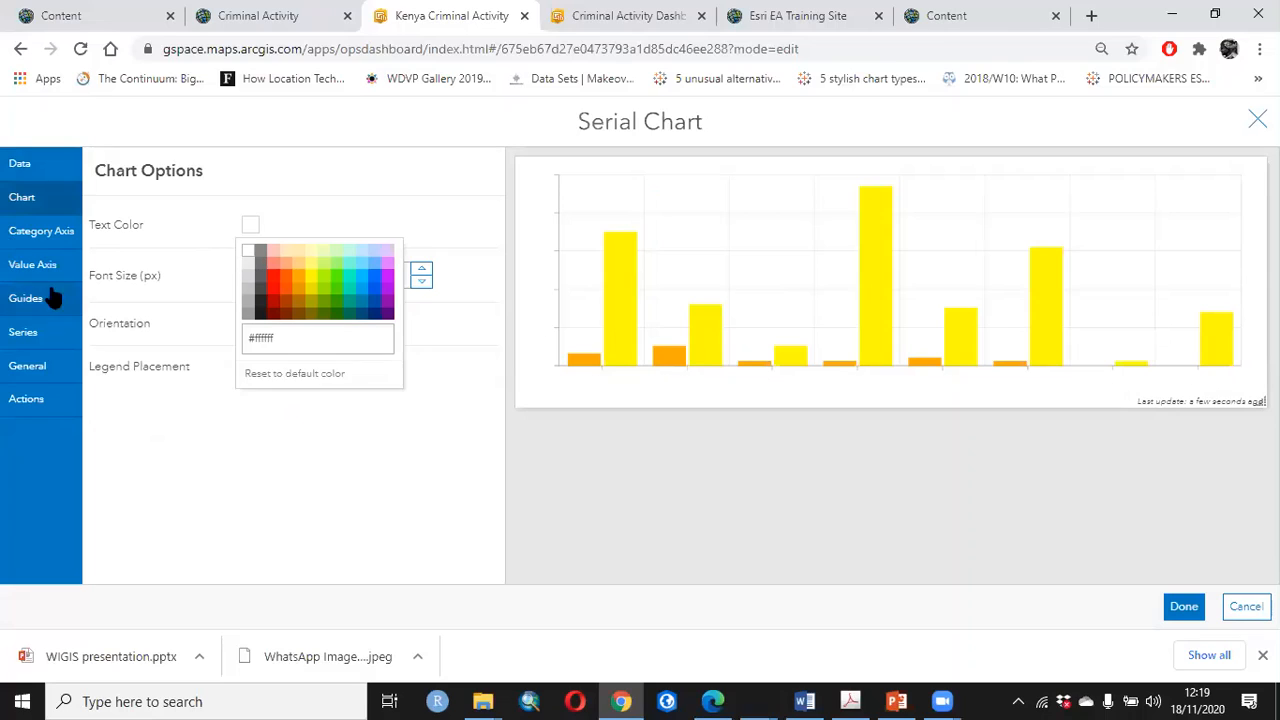
Title the category axis "Crime type" and set its label placement to Staggered
left_click(32, 234)
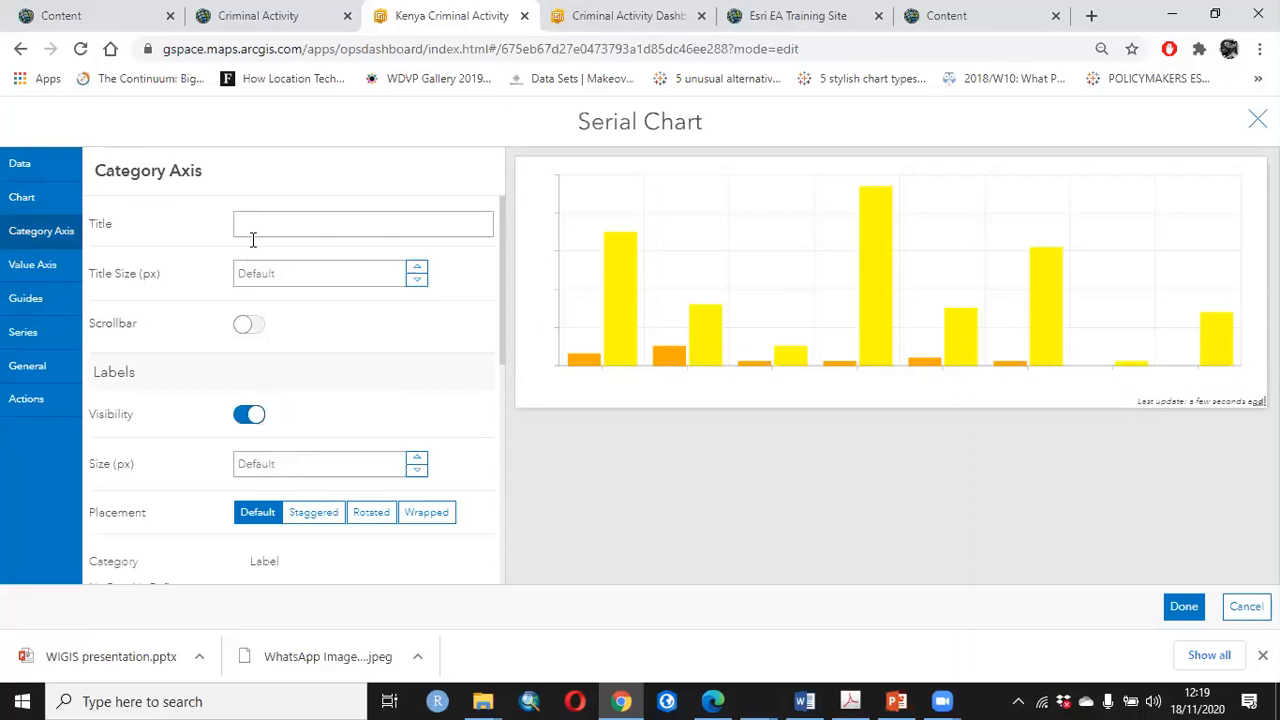
left_click(253, 240)
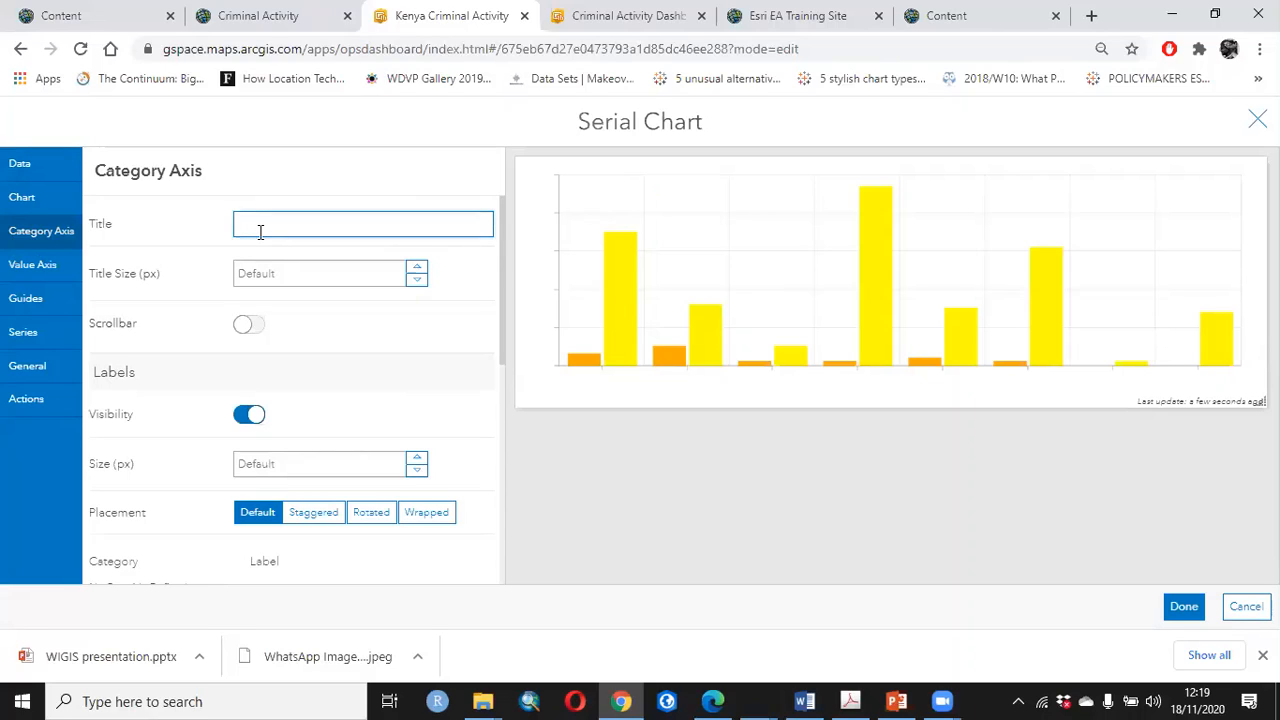
type("Crime ty")
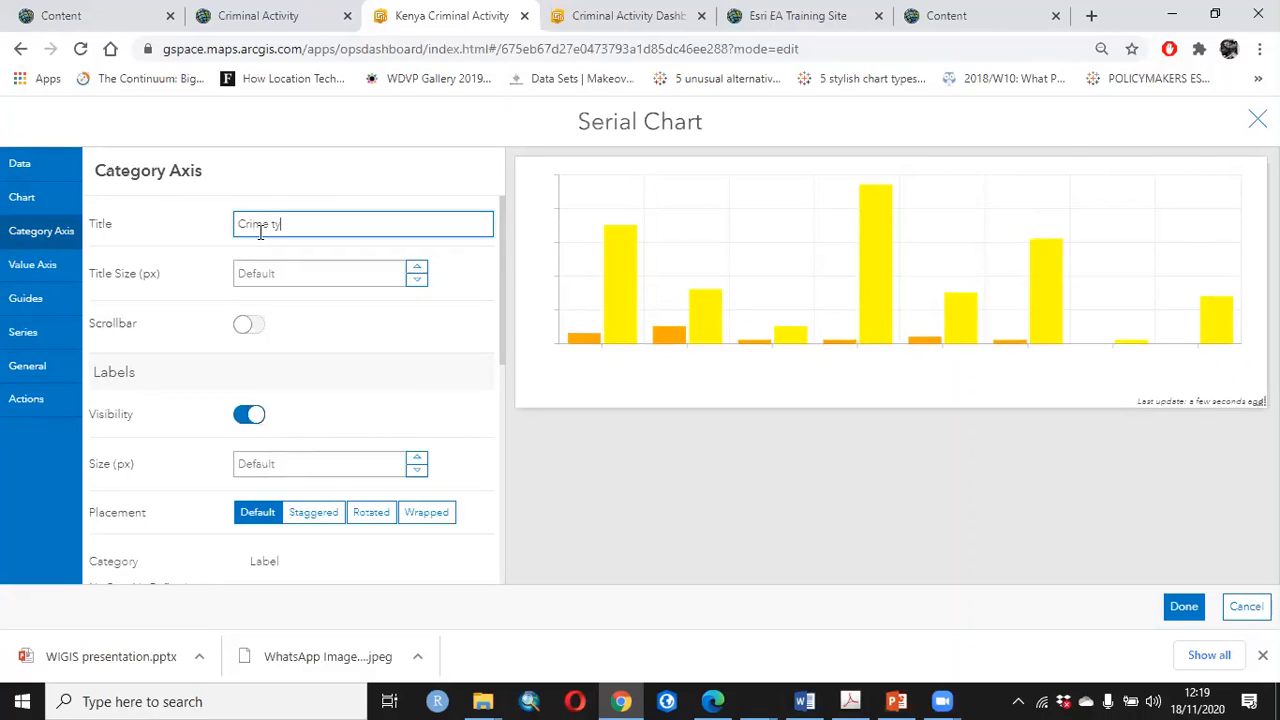
type("pe")
scroll(274, 362, "down", 1)
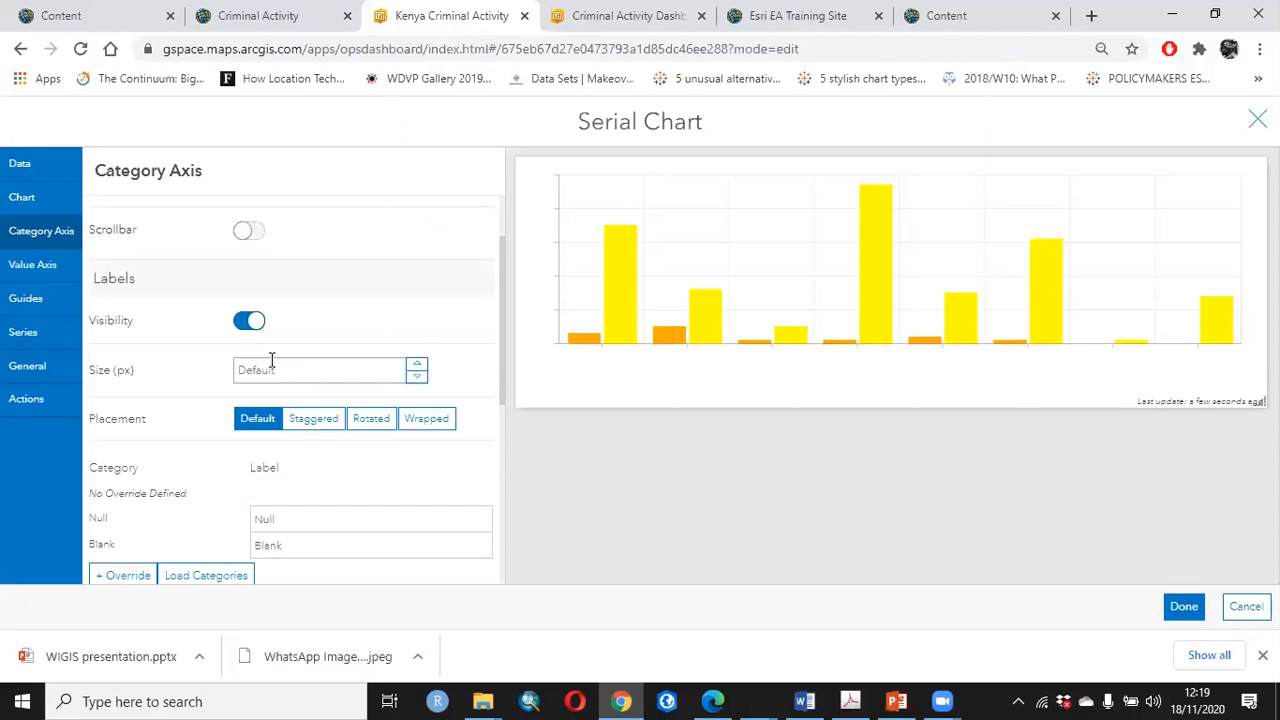
scroll(325, 315, "up", 1)
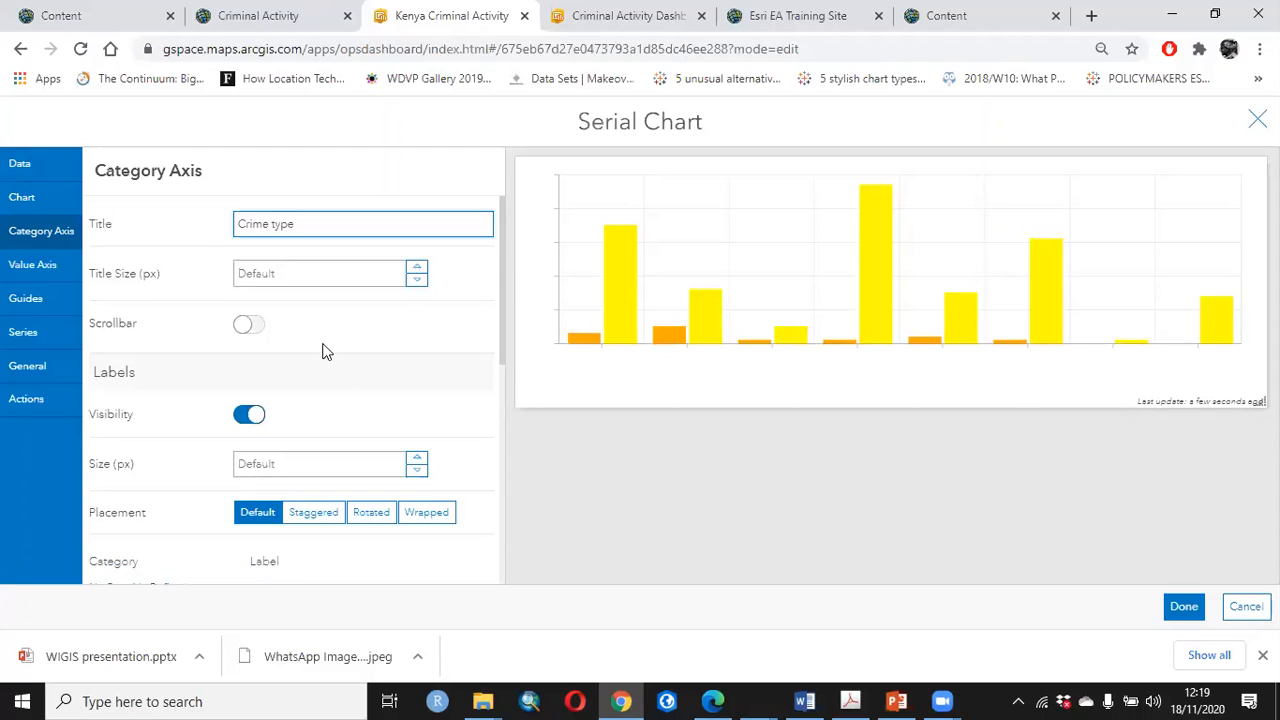
scroll(322, 350, "down", 2)
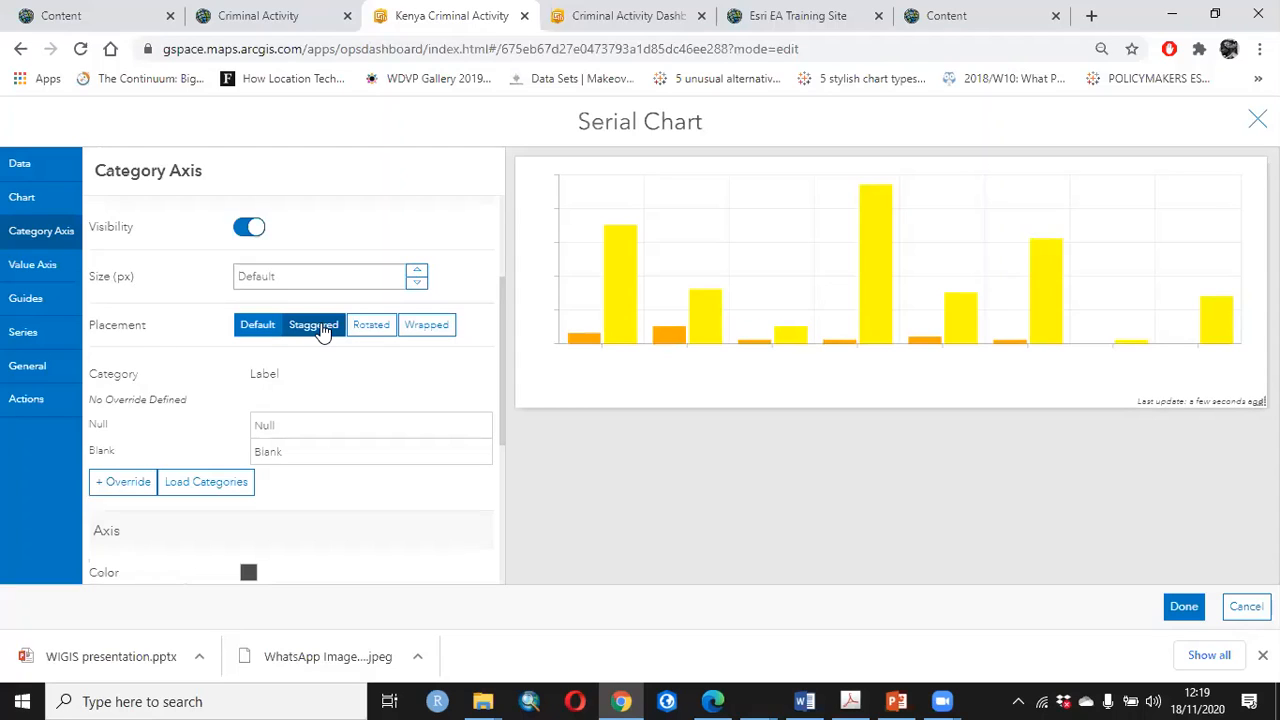
left_click(322, 332)
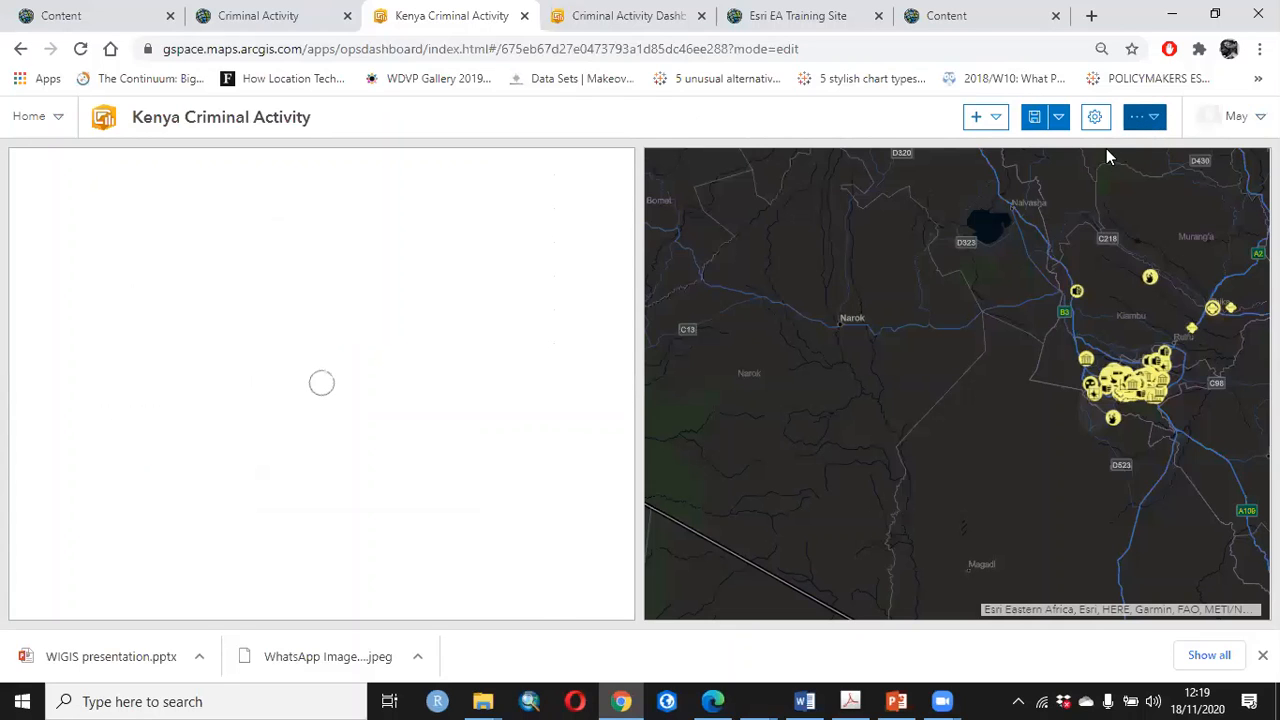
Switch the dashboard to the Dark theme and reopen the serial chart's configuration
left_click(1095, 117)
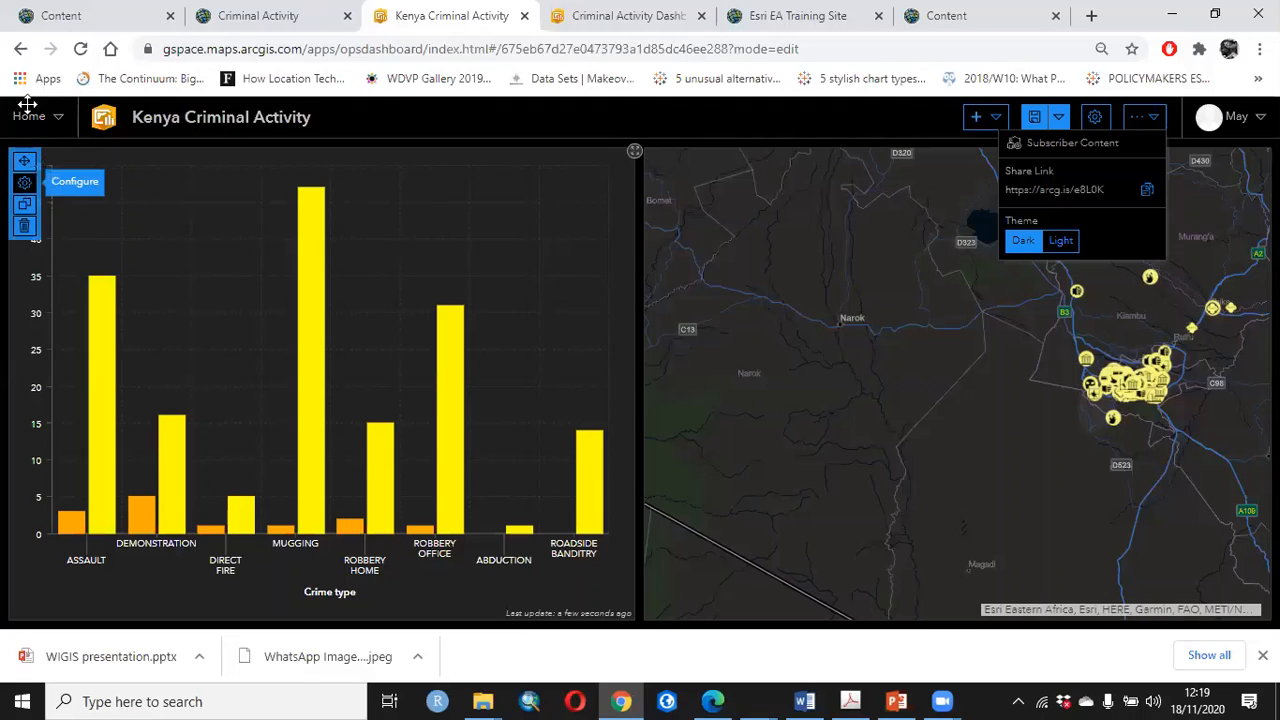
left_click(14, 186)
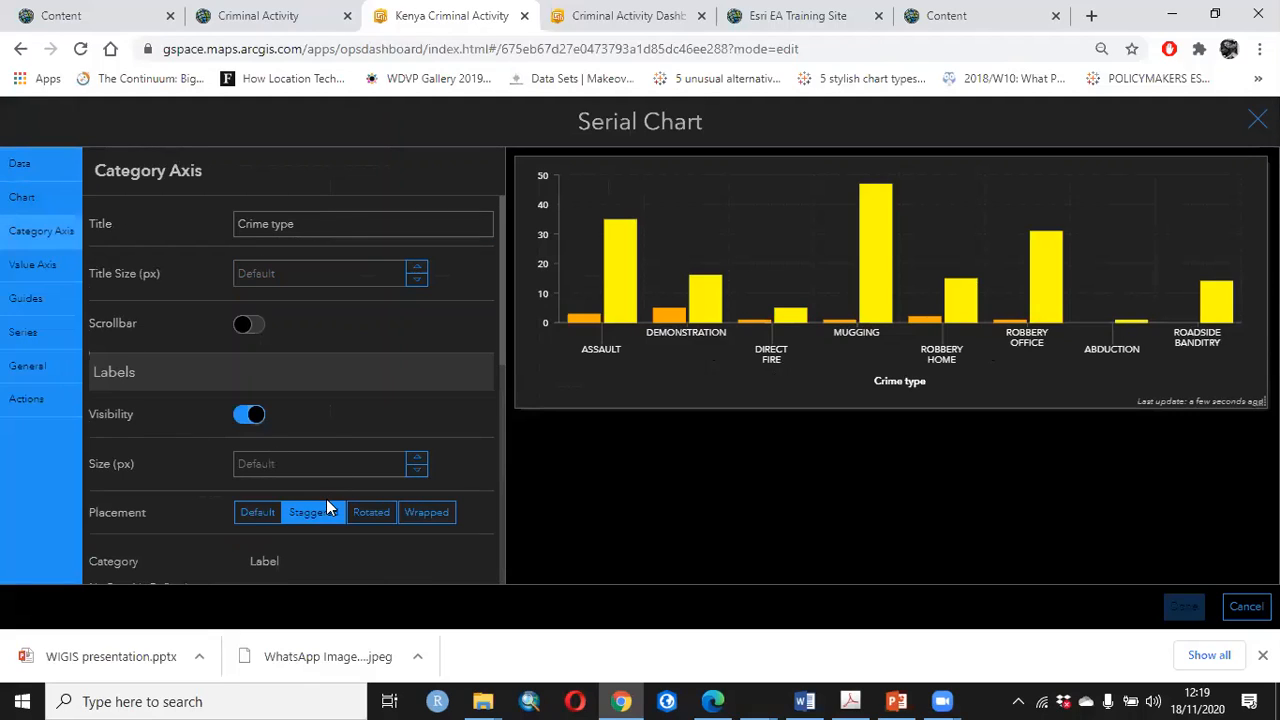
Try the Rotated and Wrapped placements for the category axis labels, and return to Staggered
scroll(327, 508, "down", 1)
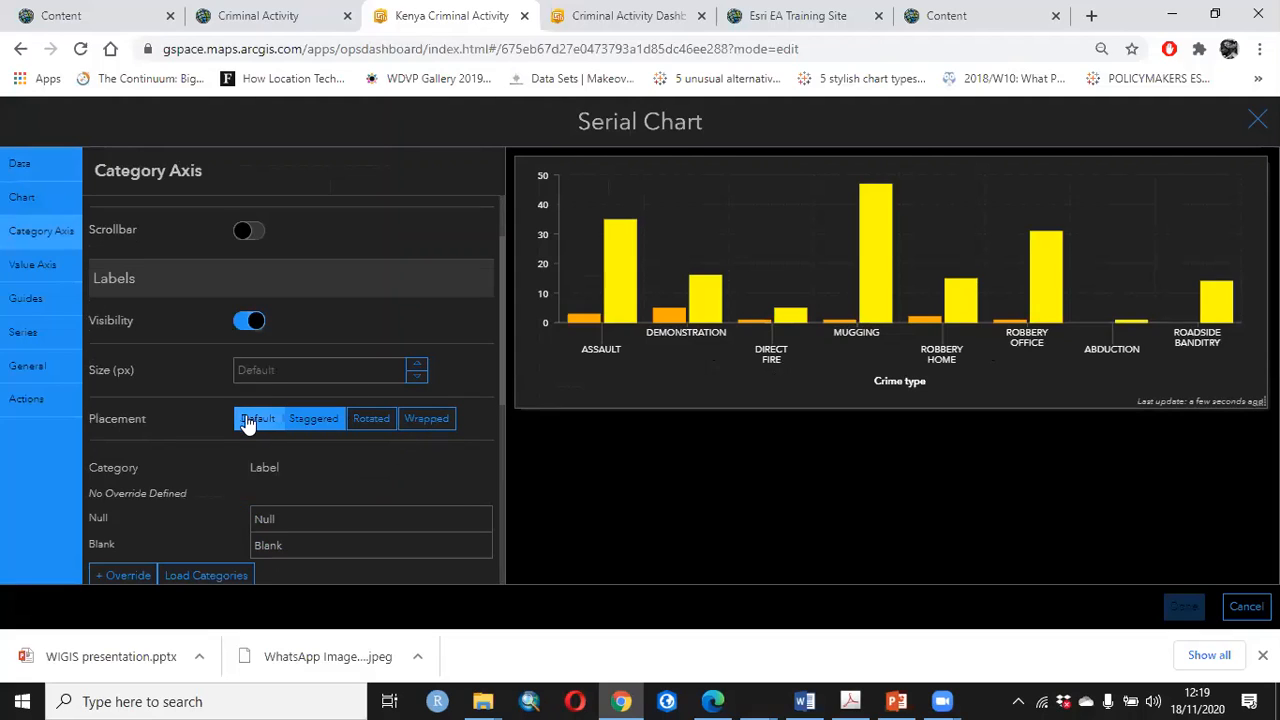
left_click(371, 428)
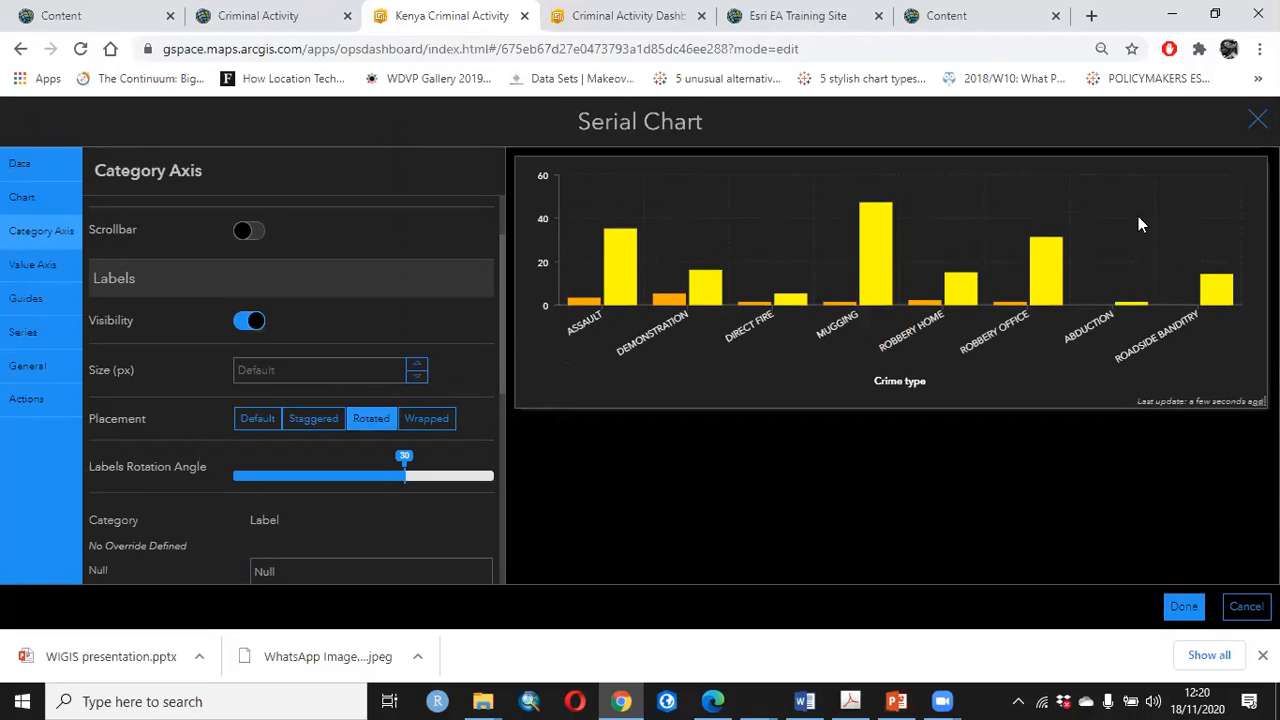
left_click(421, 428)
left_click(311, 424)
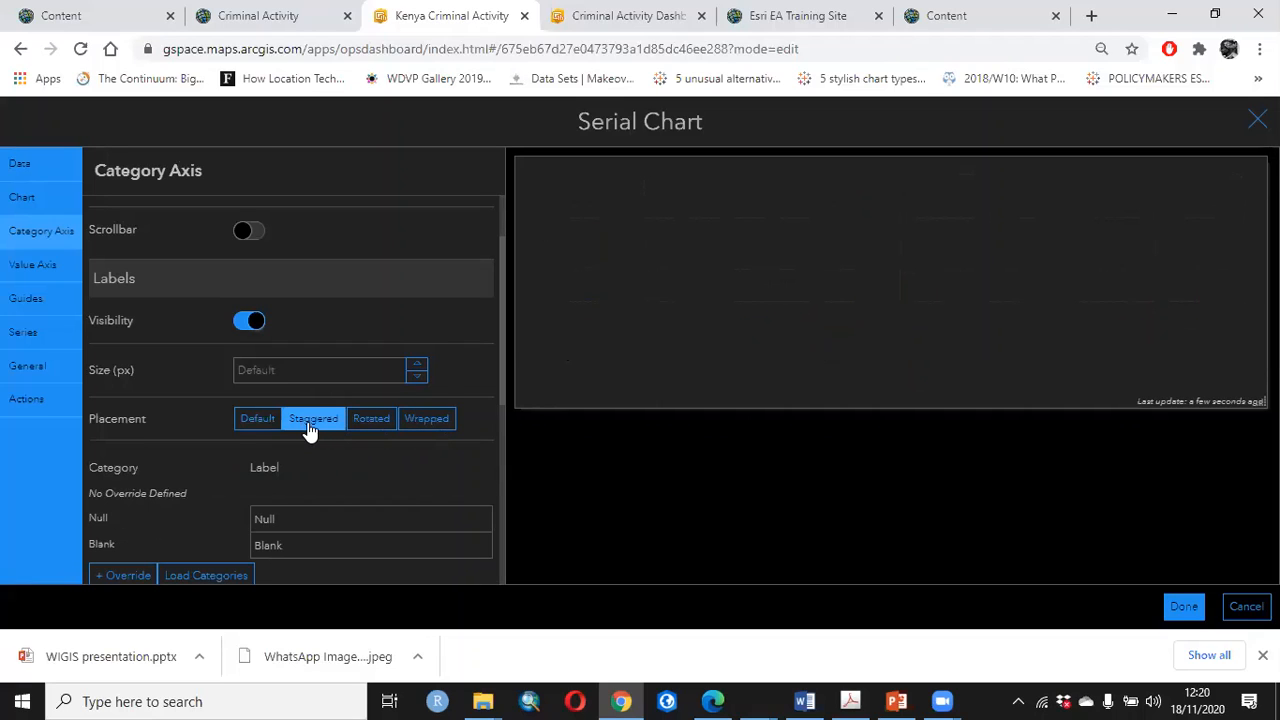
scroll(156, 398, "down", 1)
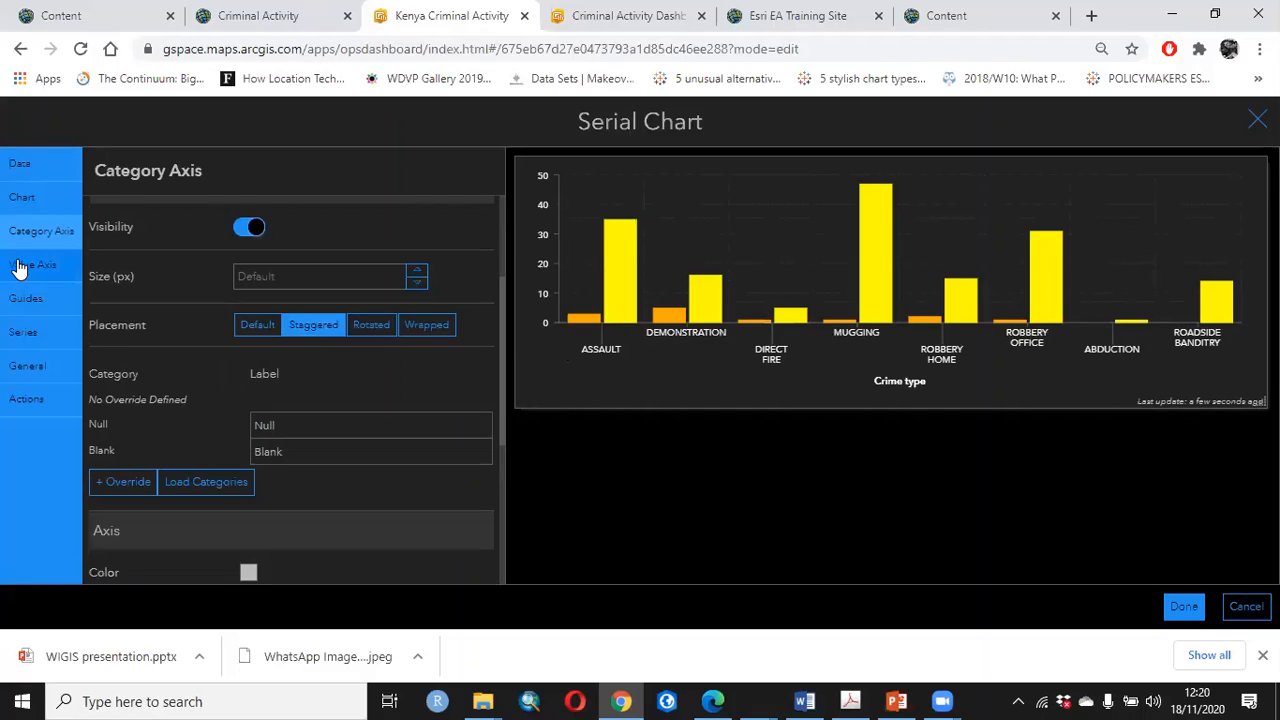
Title the serial chart's value axis "Count"
left_click(20, 267)
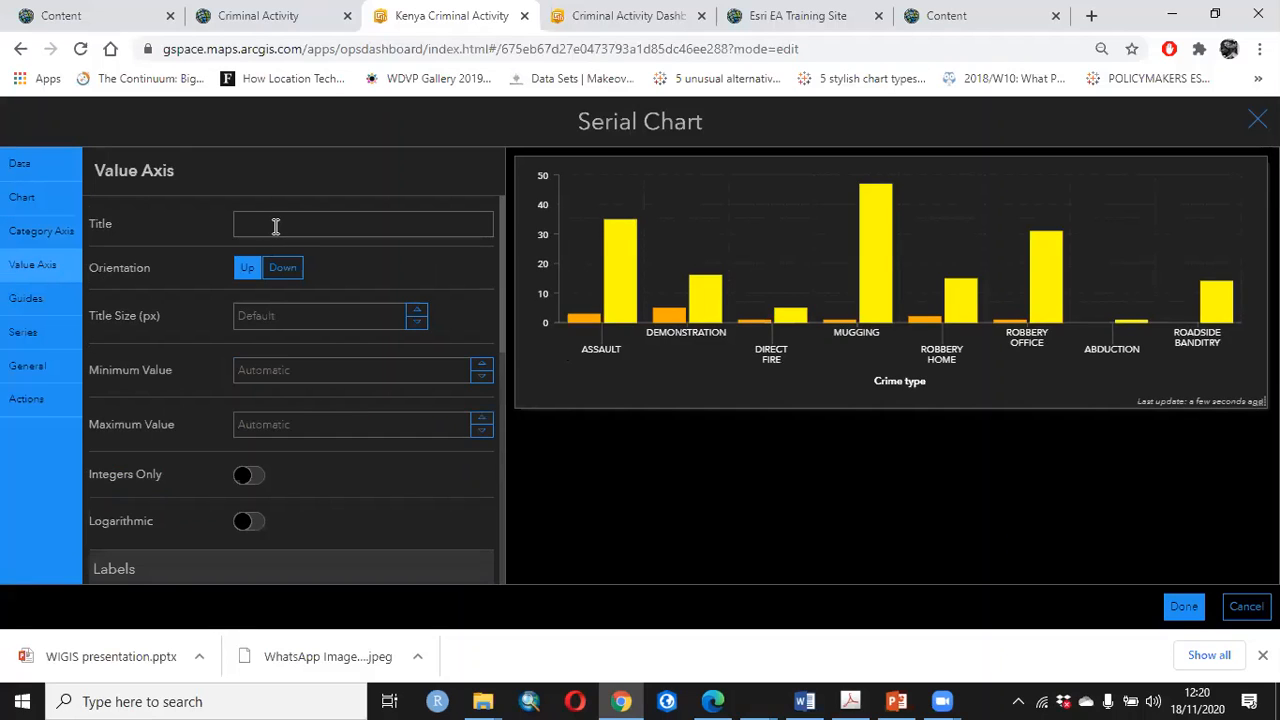
left_click(275, 226)
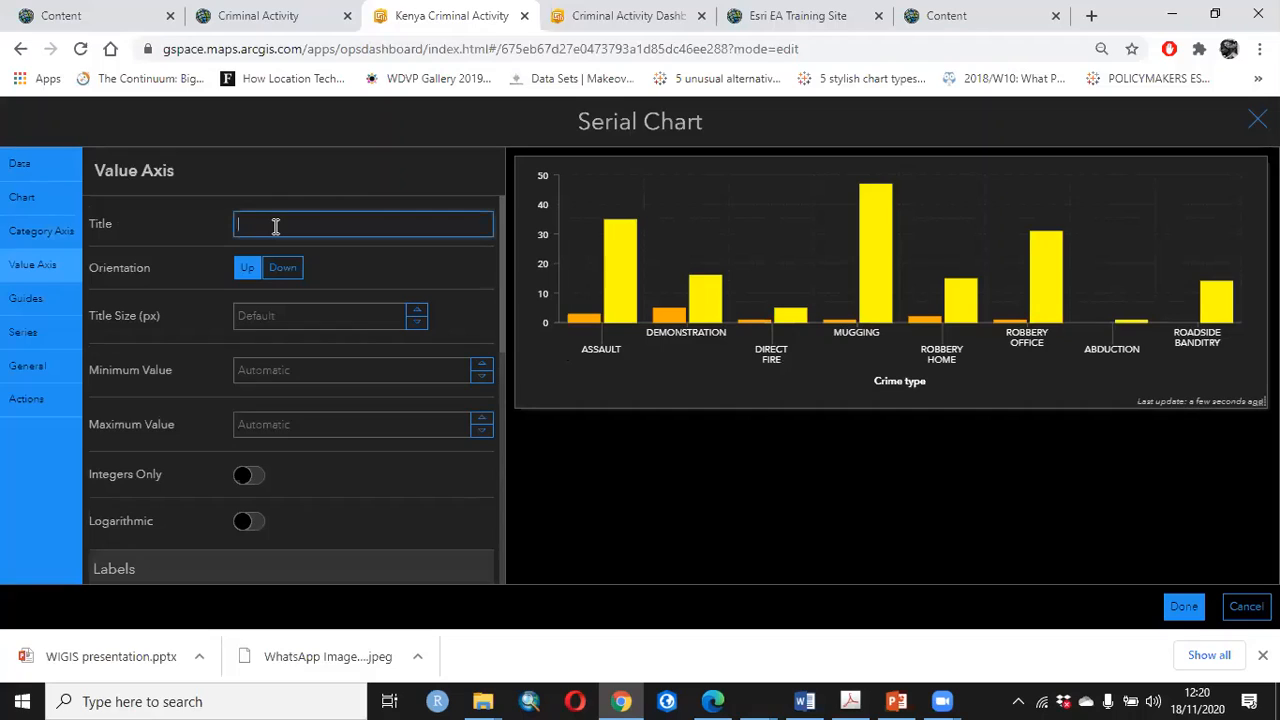
type("Count")
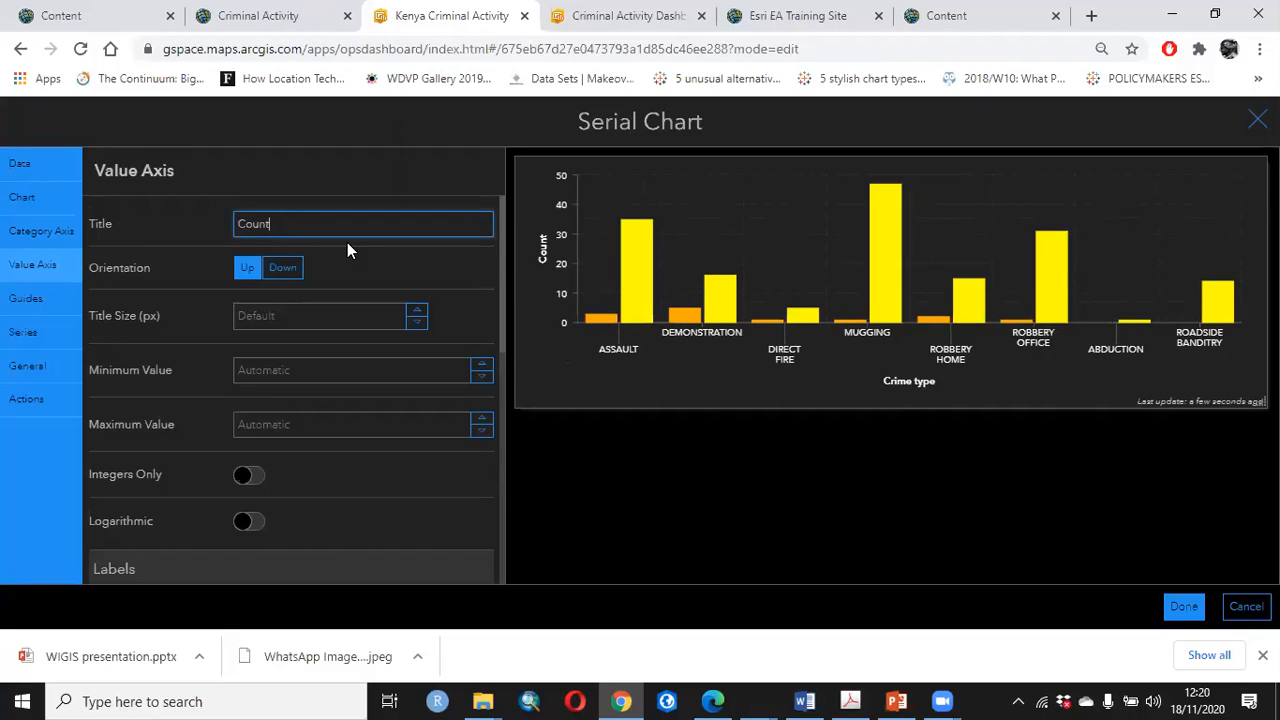
Review the series options and inspect the hover text on the chart's Assault bars
left_click(23, 336)
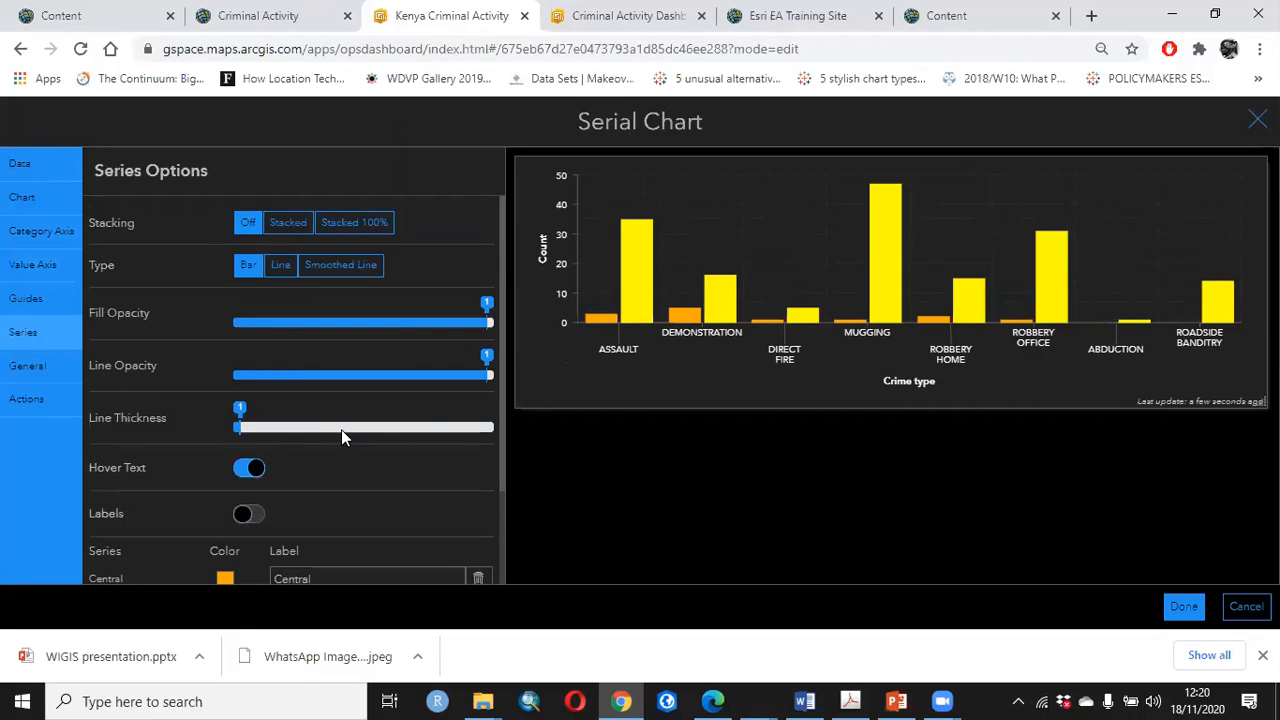
scroll(341, 422, "down", 2)
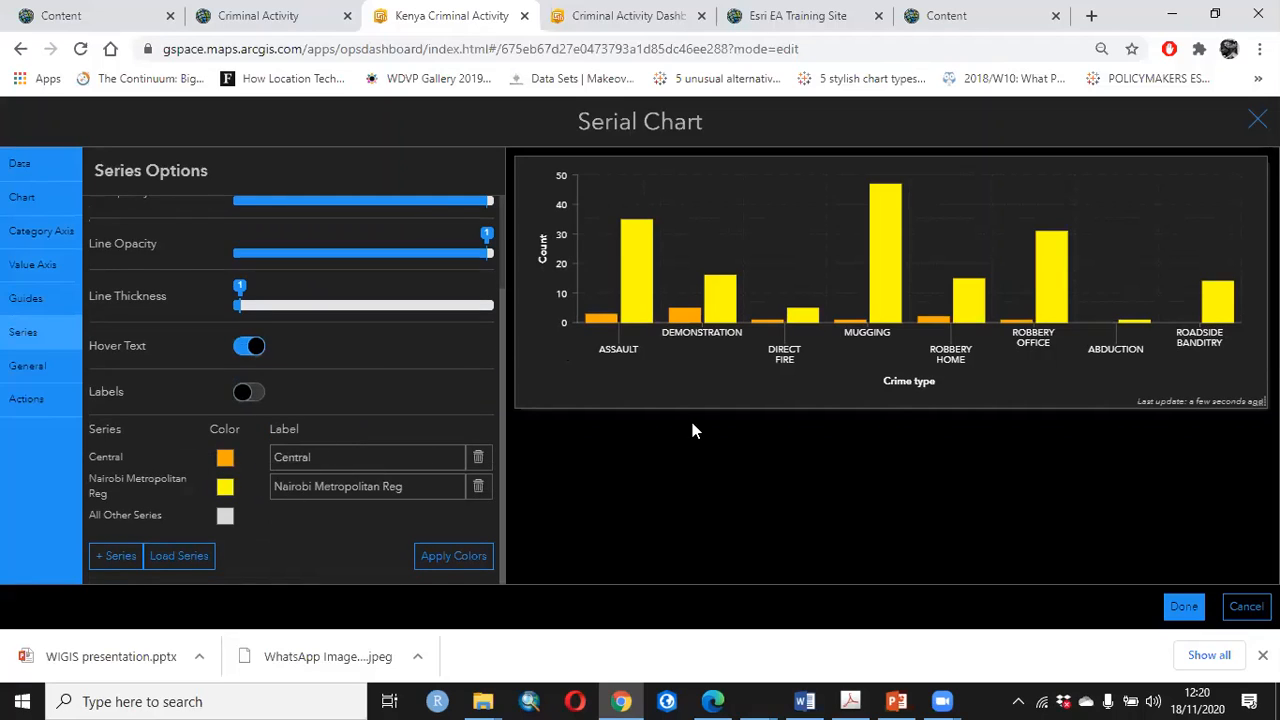
mouse_move(602, 316)
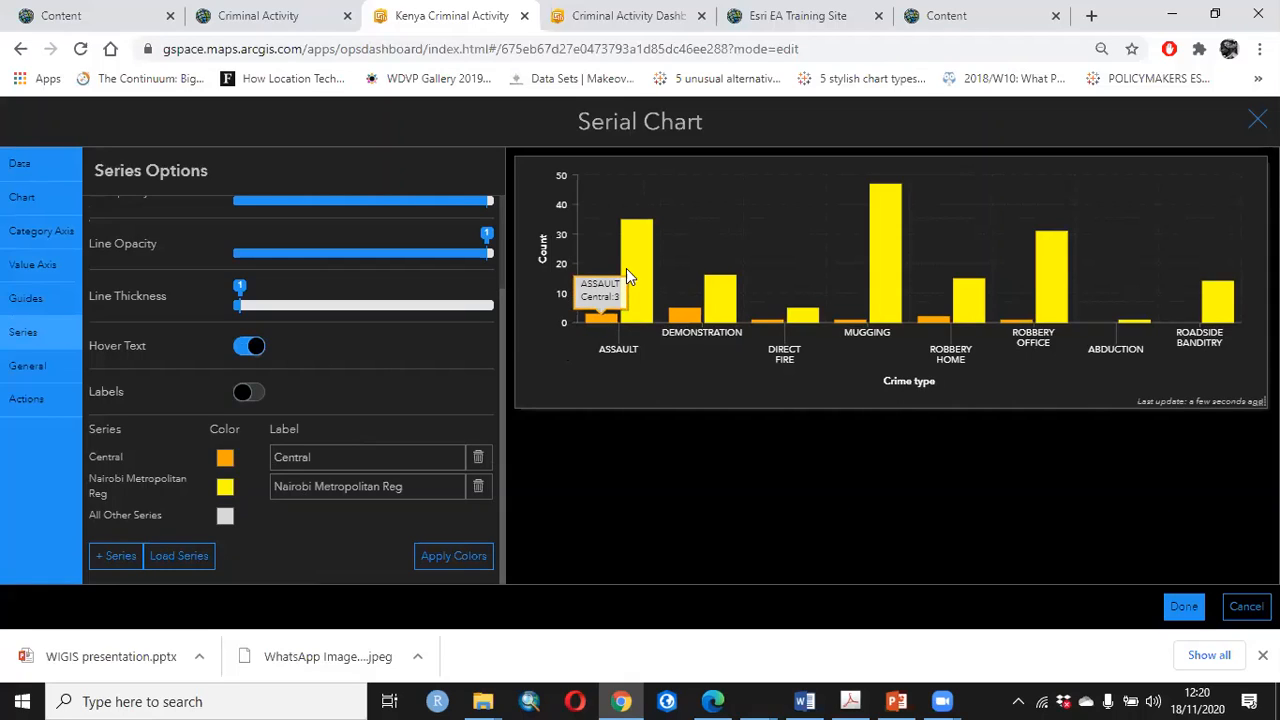
mouse_move(626, 212)
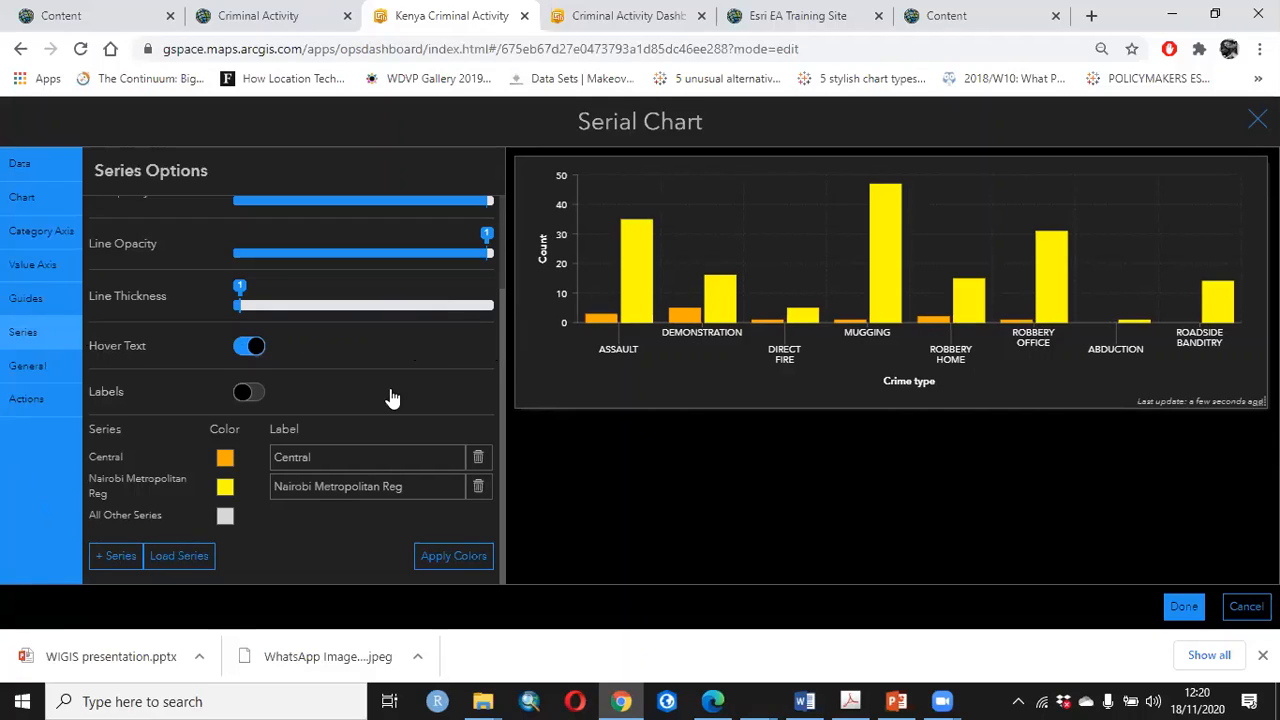
Add the description "Crime type by region" to the serial chart
left_click(27, 366)
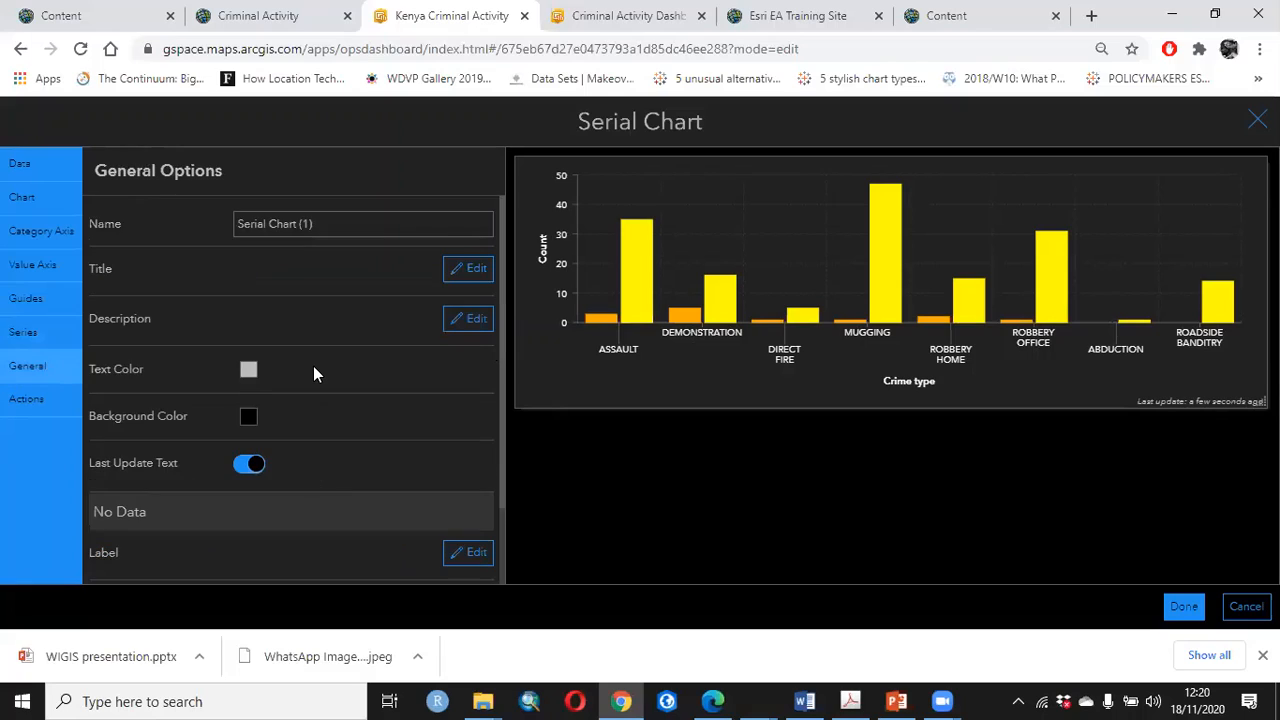
left_click(462, 320)
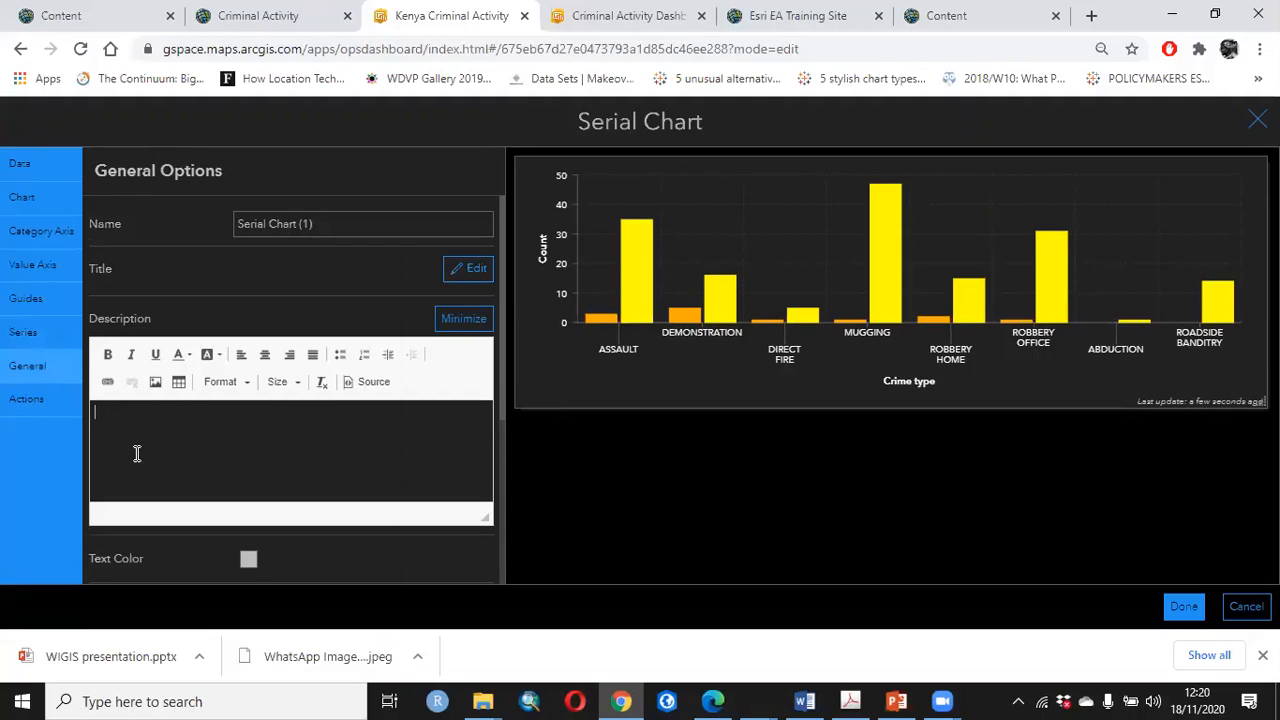
type("Crime type")
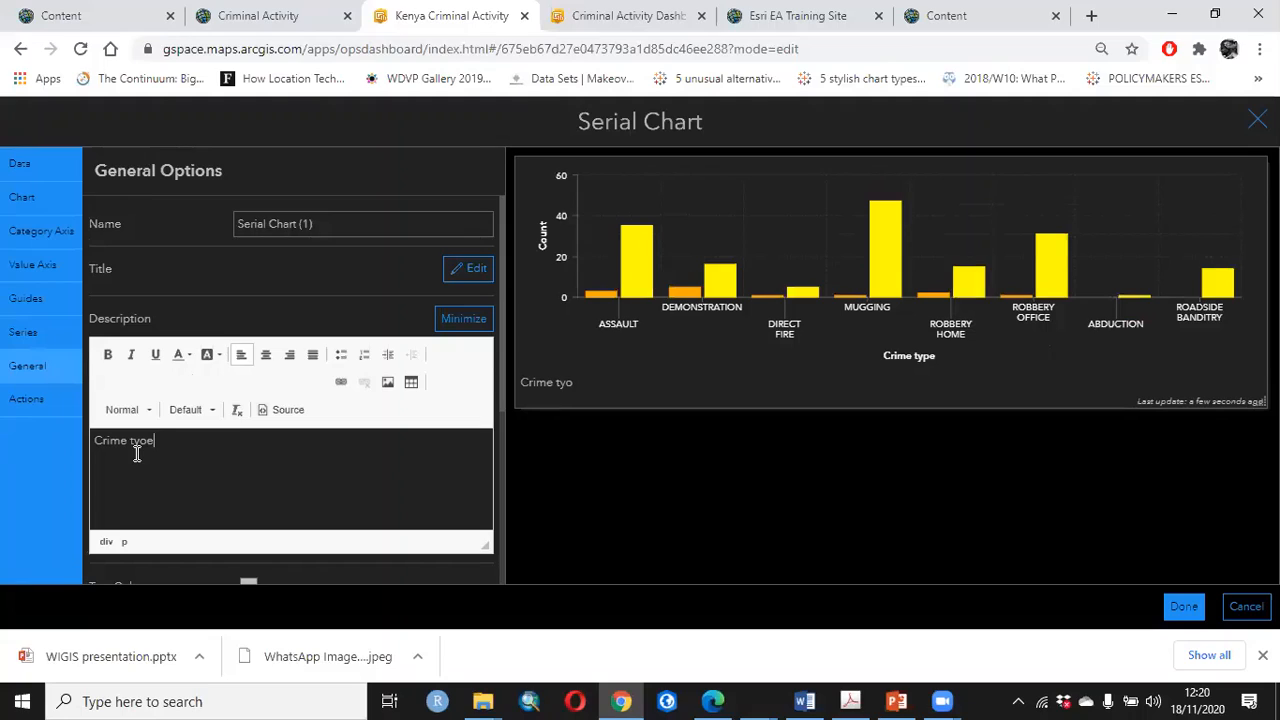
type("e")
key("BackSpace")
key("BackSpace")
key("BackSpace")
type("pe by region")
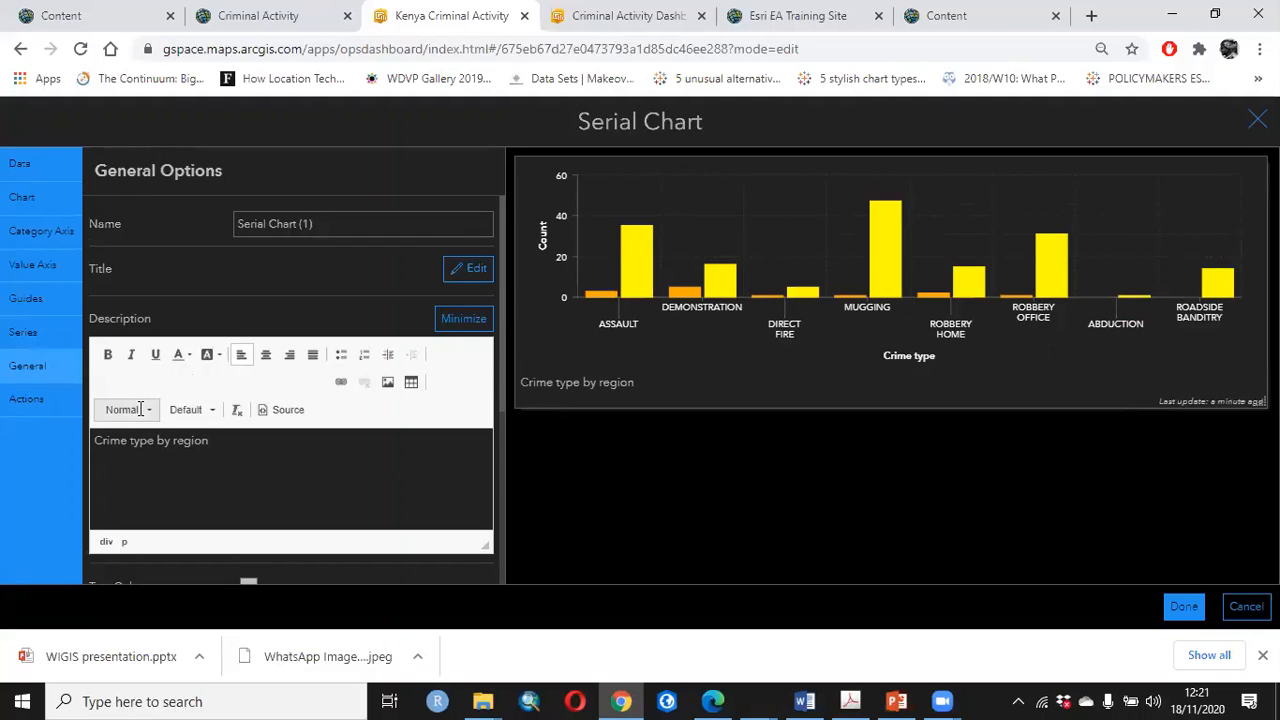
Set the text color in the serial chart's general options to white (#ffffff)
triple_click(134, 442)
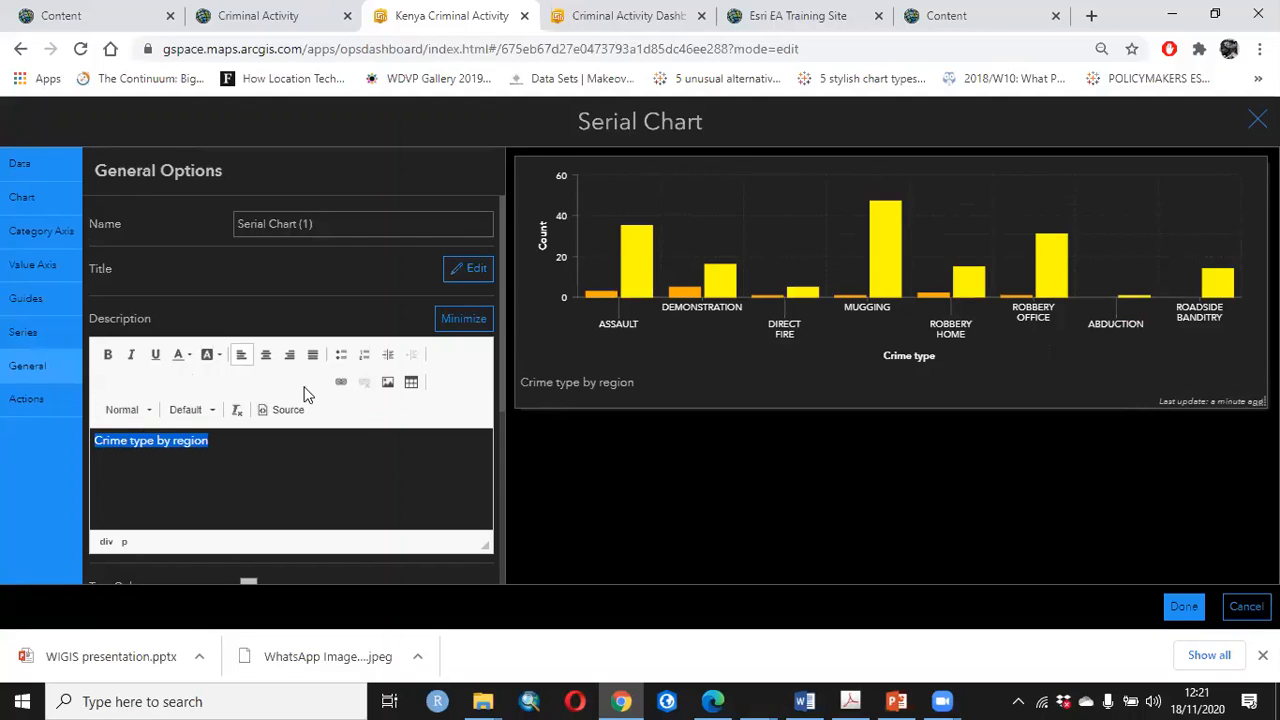
scroll(213, 530, "down", 2)
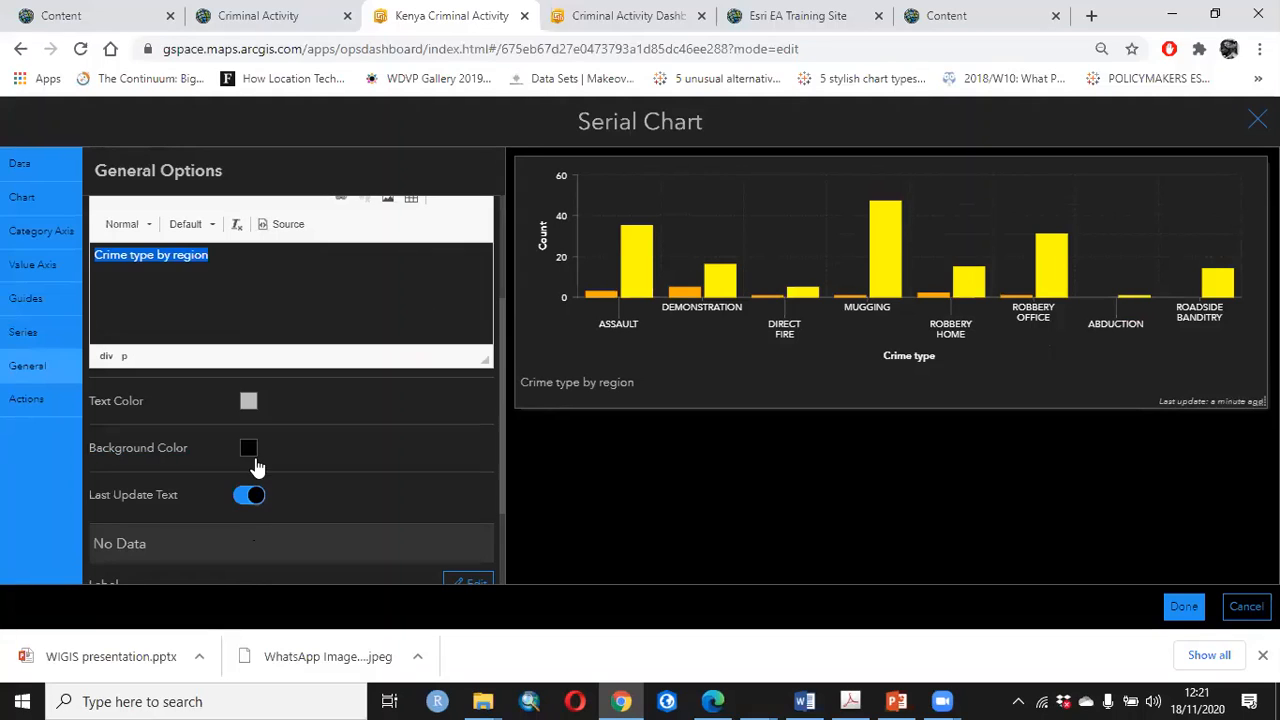
left_click(249, 401)
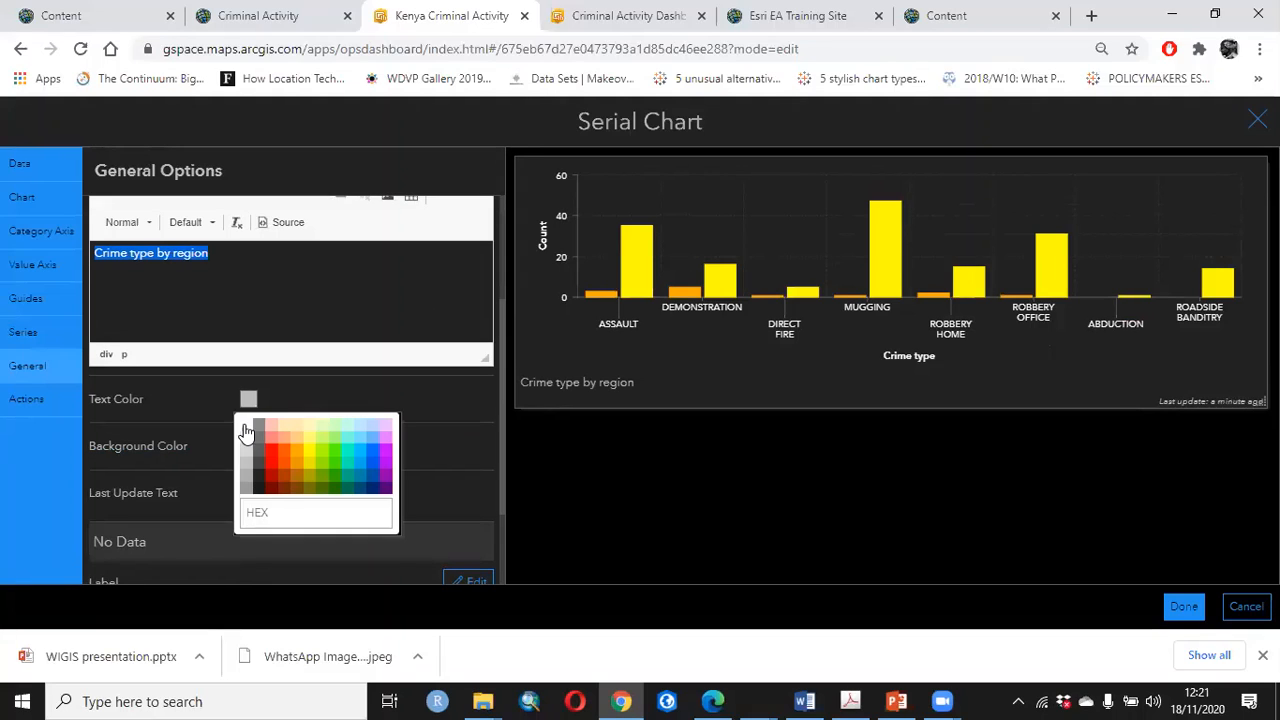
Format the chart description "Crime type by region" in italics at font size 11
triple_click(140, 253)
scroll(258, 273, "up", 2)
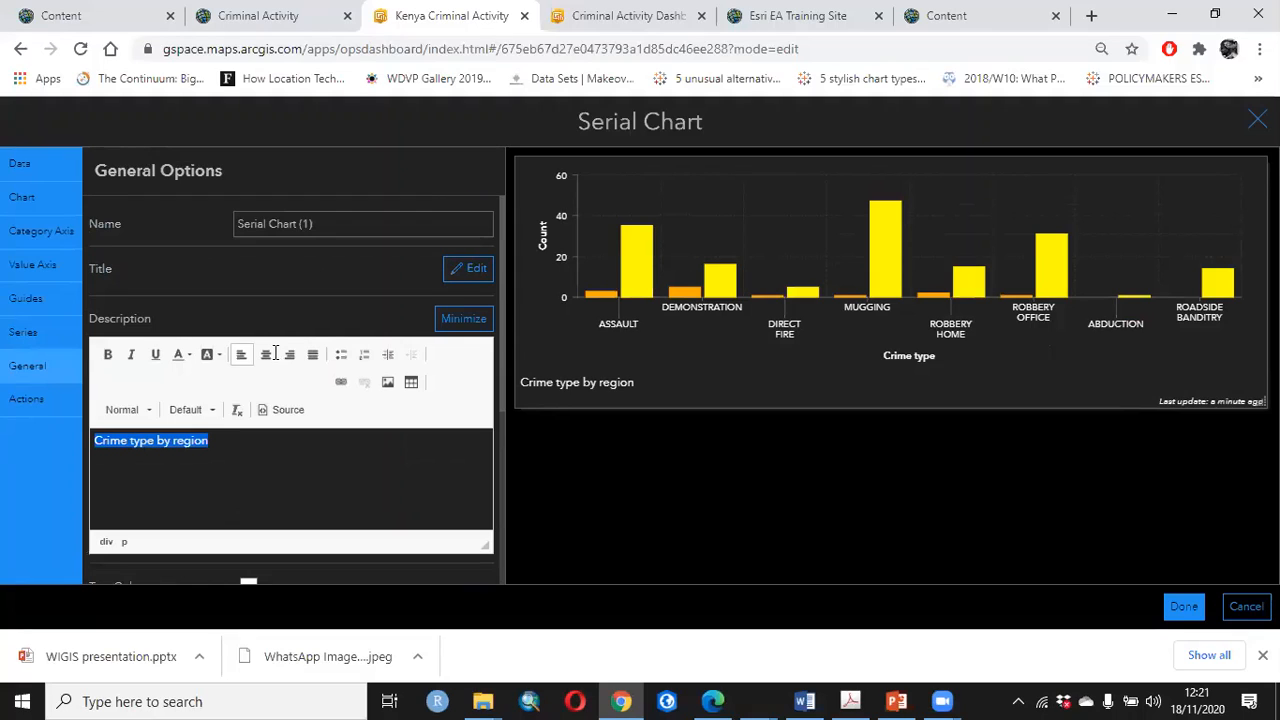
left_click(213, 411)
left_click(145, 410)
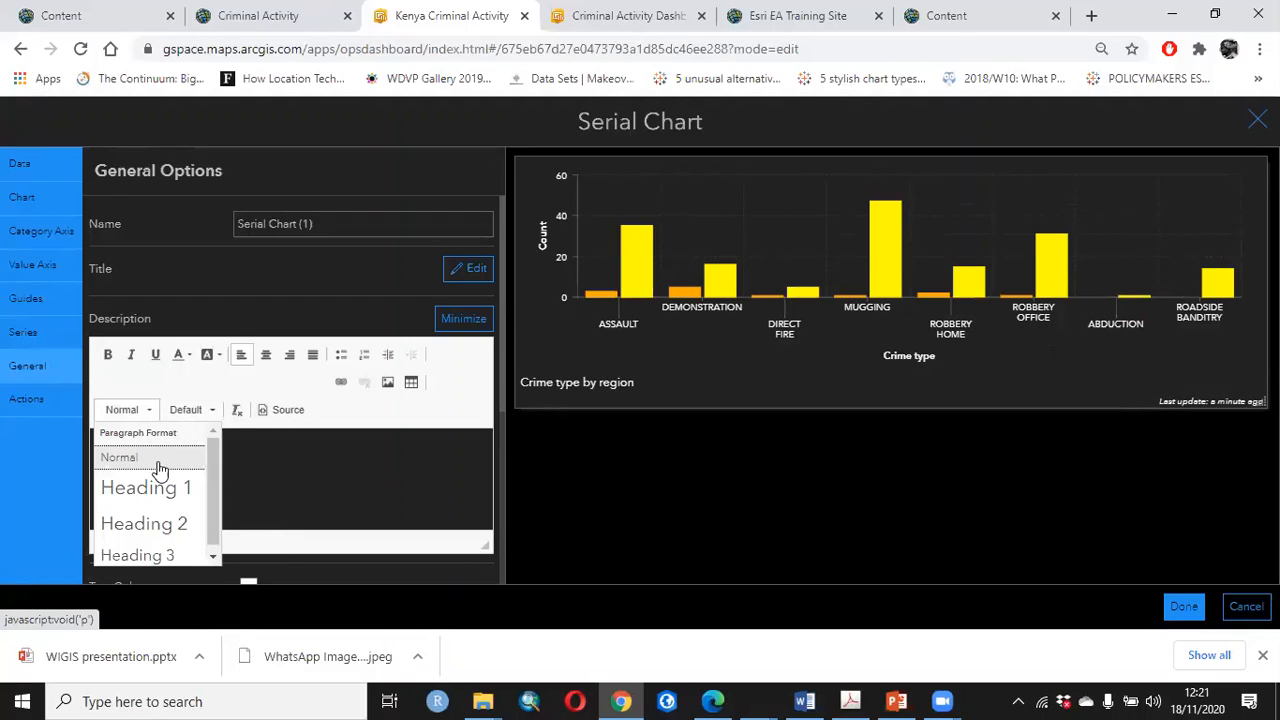
left_click(199, 410)
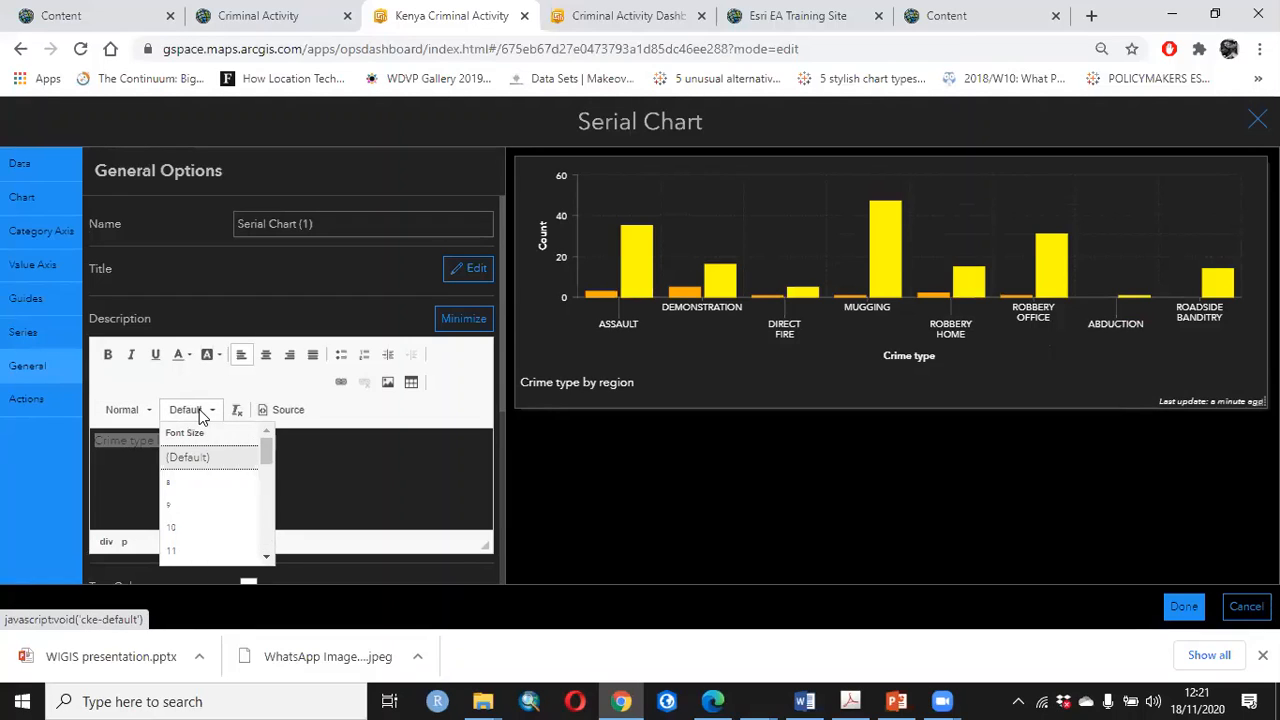
left_click(185, 553)
left_click(131, 354)
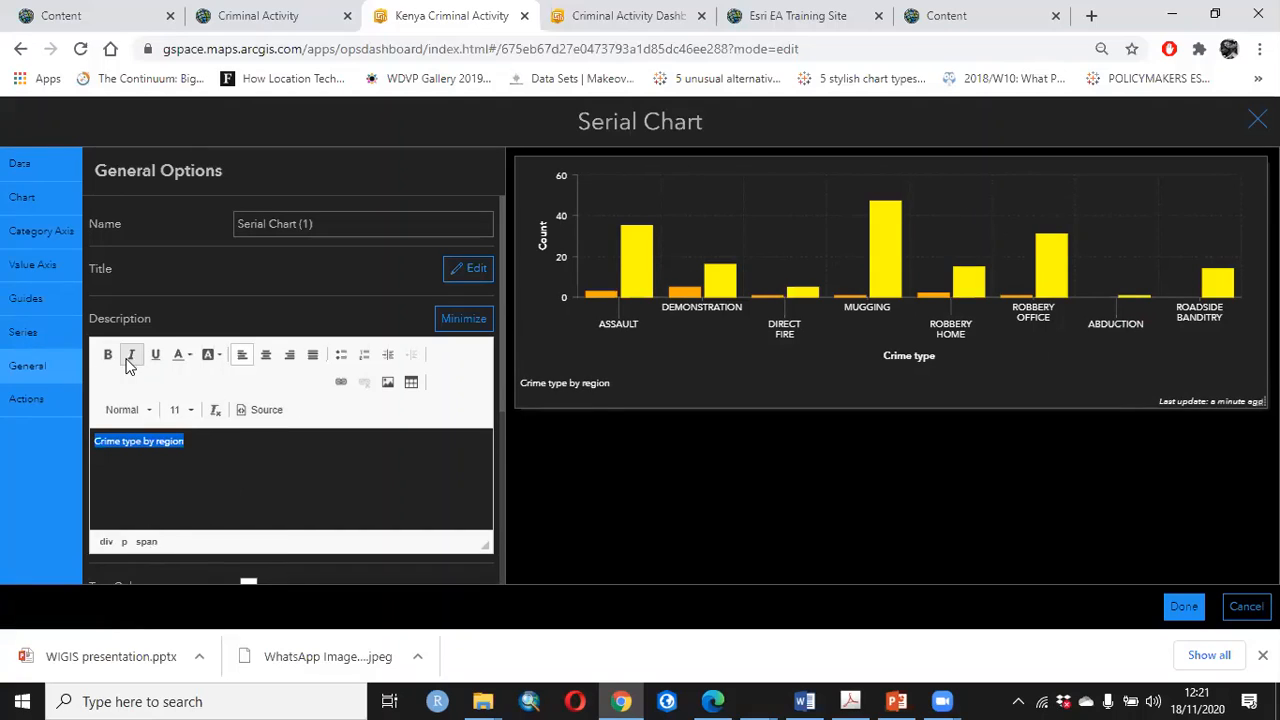
left_click(624, 398)
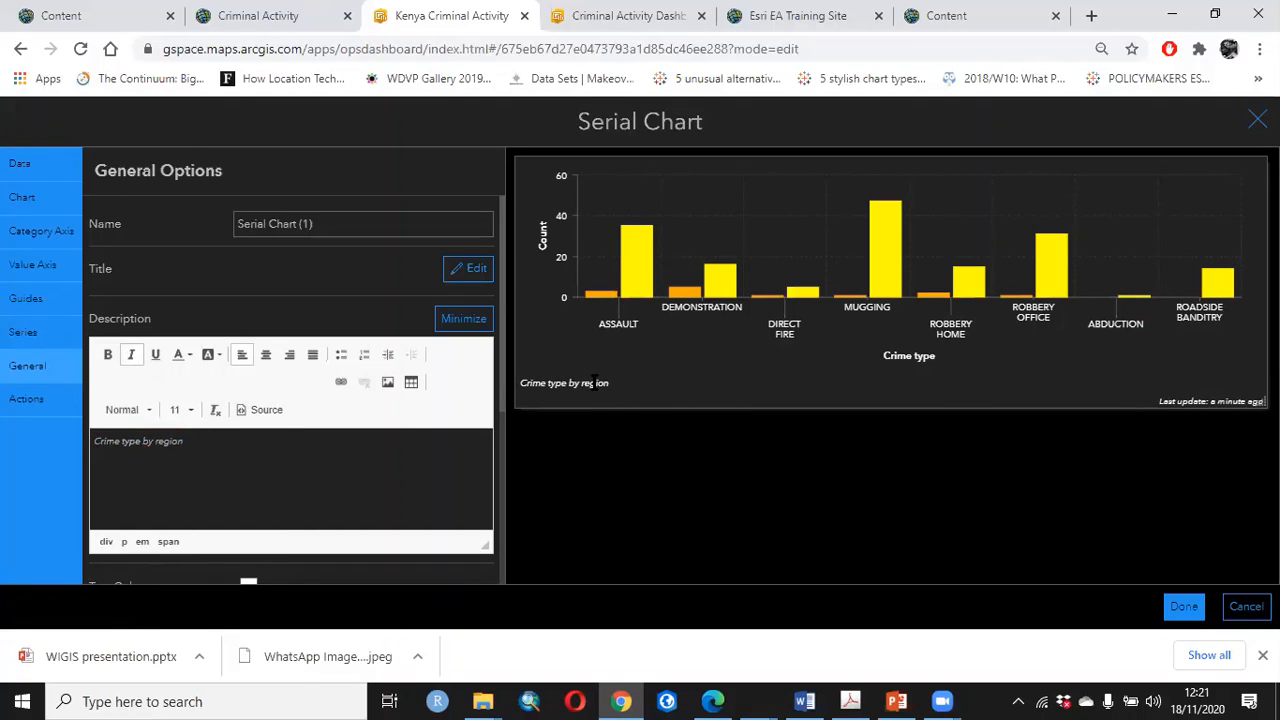
triple_click(594, 382)
Set the category axis's grid color and axis line color to white (#ffffff)
left_click(32, 298)
left_click(40, 231)
scroll(352, 424, "down", 1)
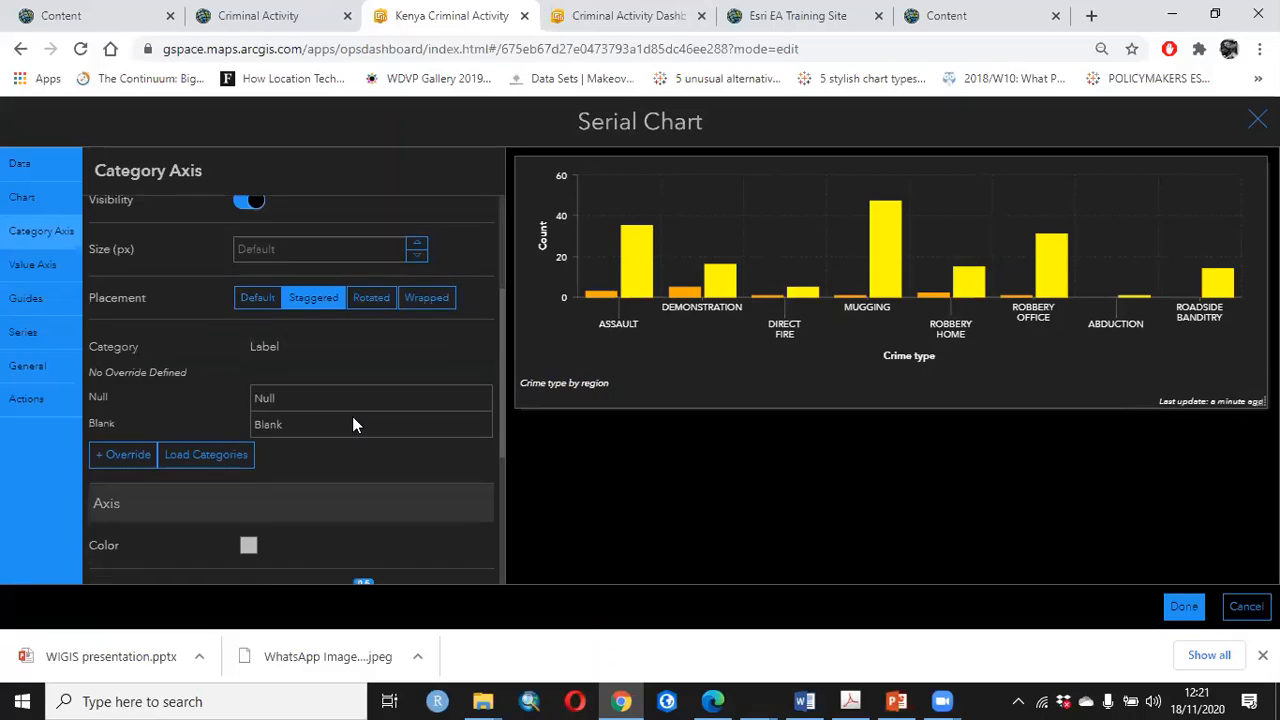
scroll(352, 420, "down", 3)
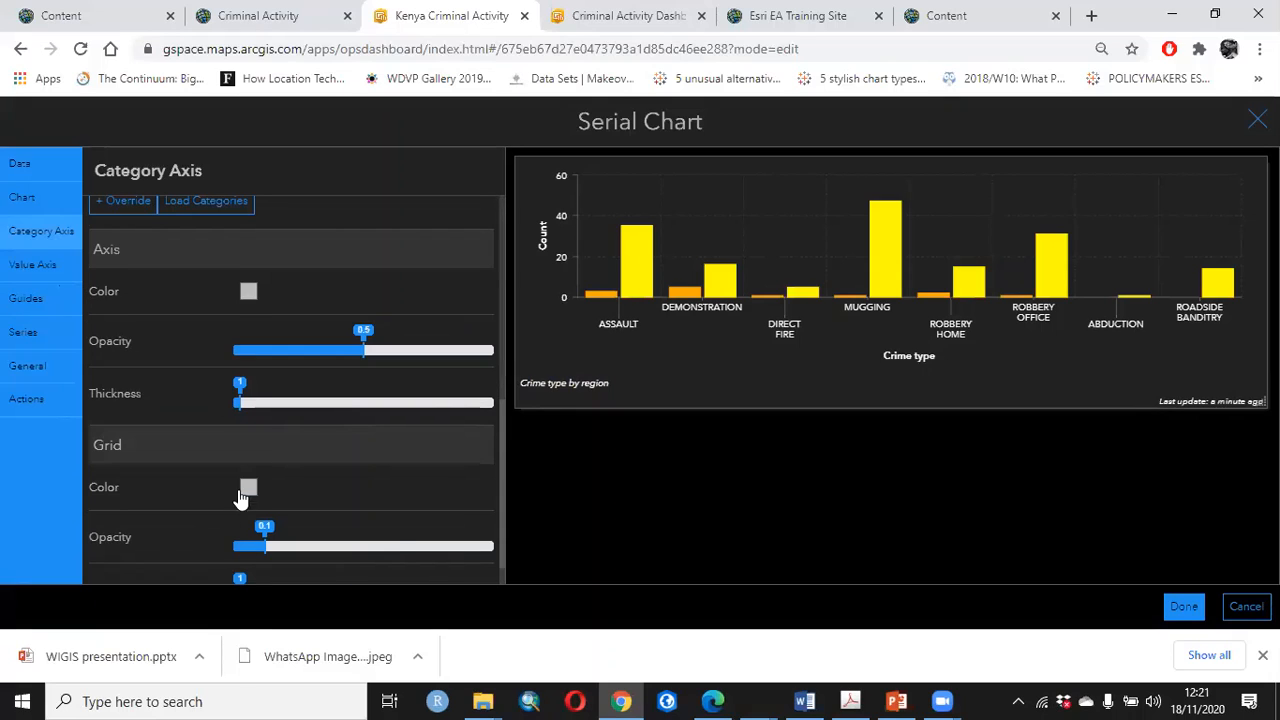
left_click(246, 489)
scroll(246, 489, "down", 1)
left_click(246, 457)
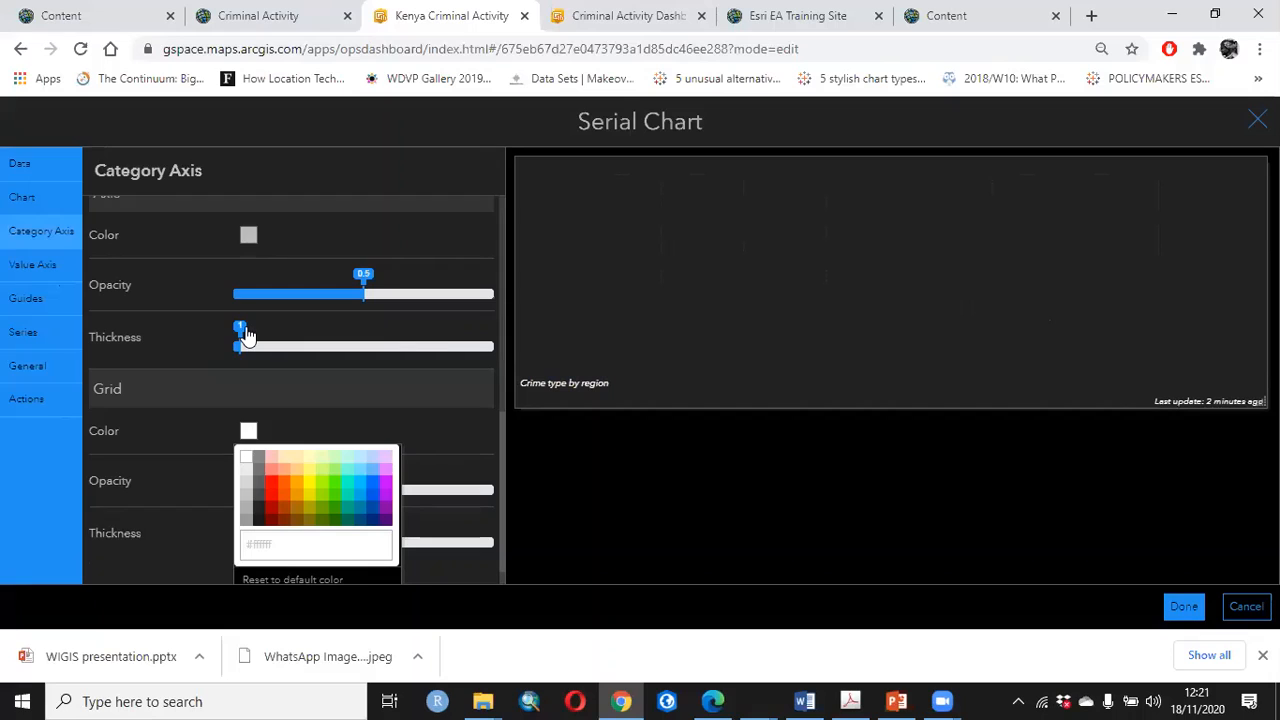
left_click(248, 236)
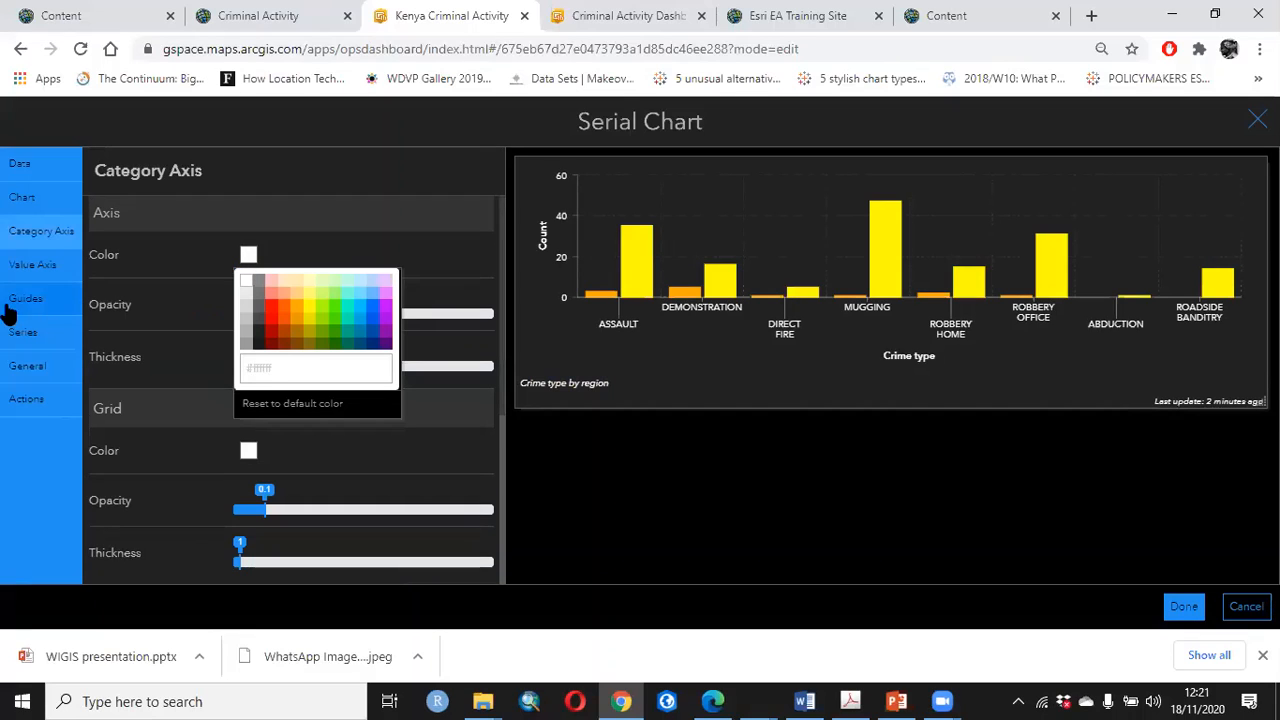
Try the Bottom legend placement, set it to Side, and apply the serial chart's configuration
left_click(22, 205)
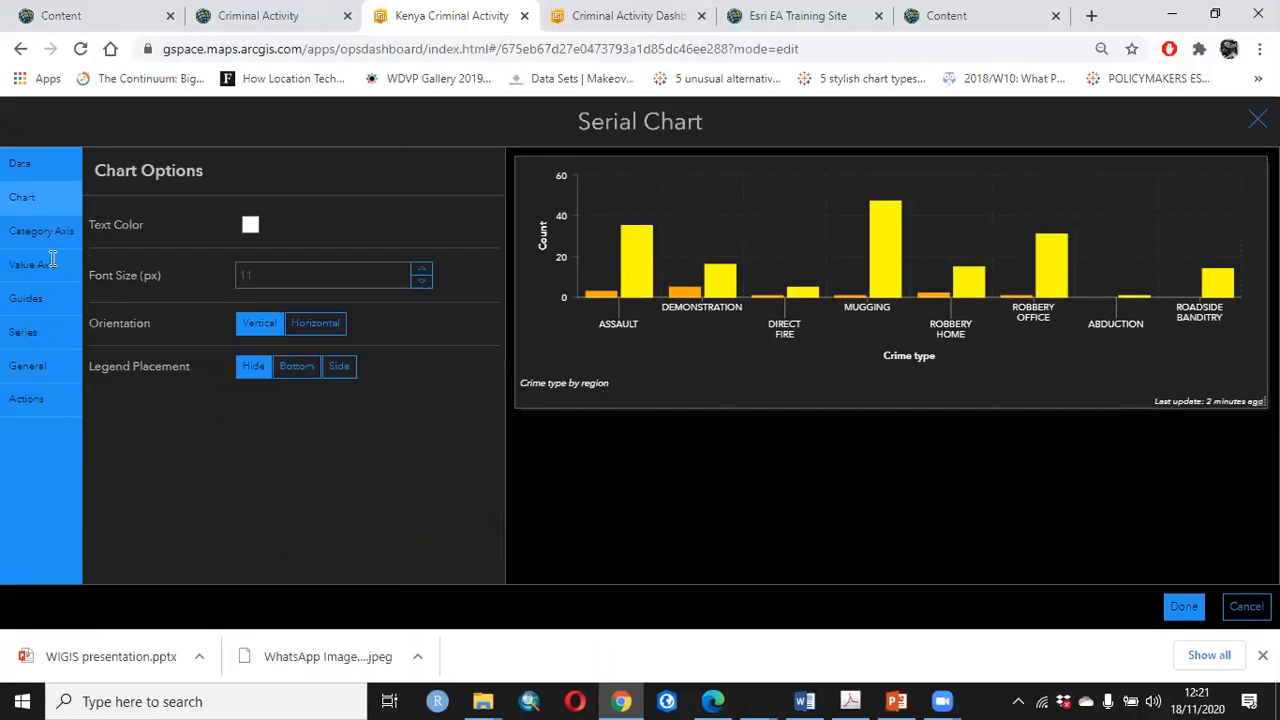
left_click(288, 370)
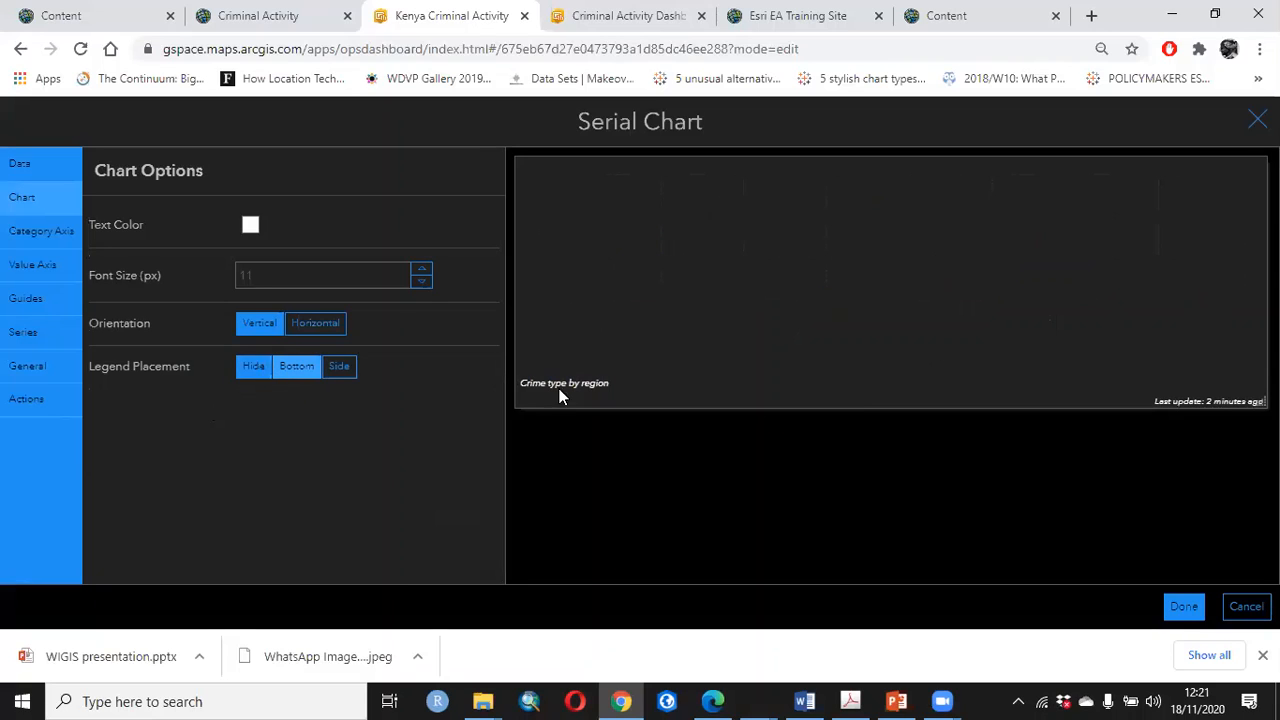
left_click(342, 367)
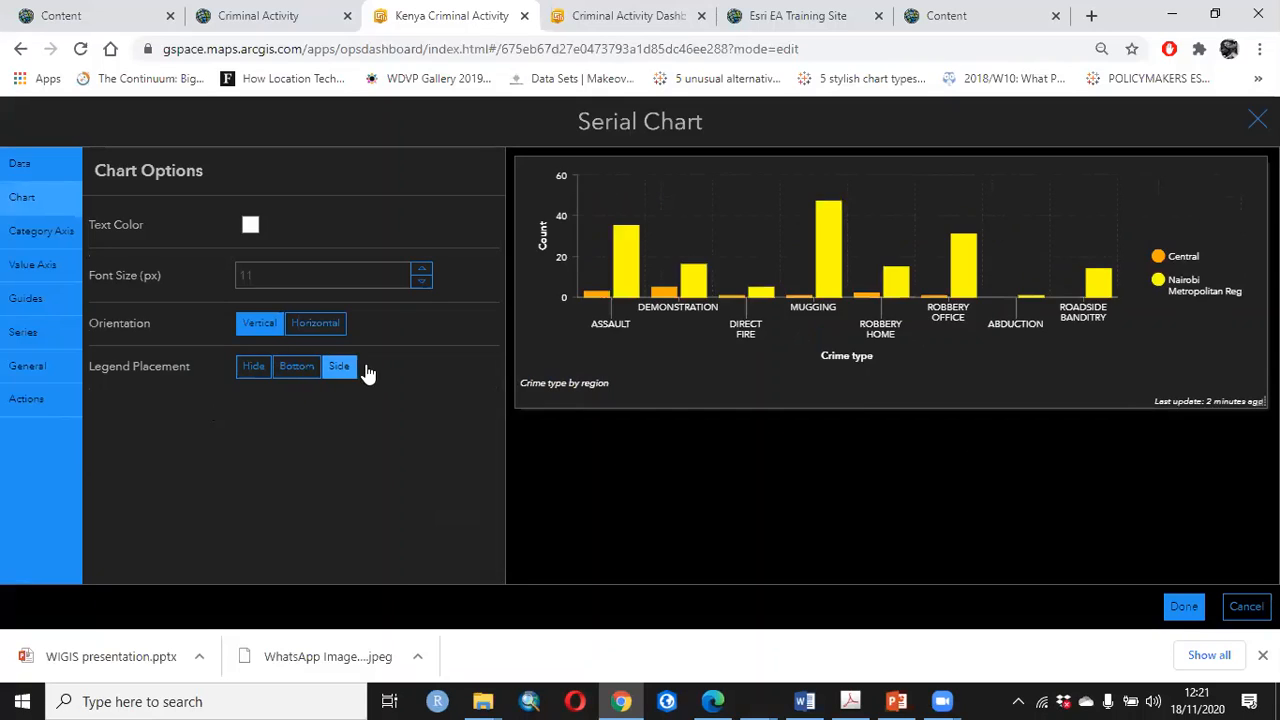
left_click(1183, 606)
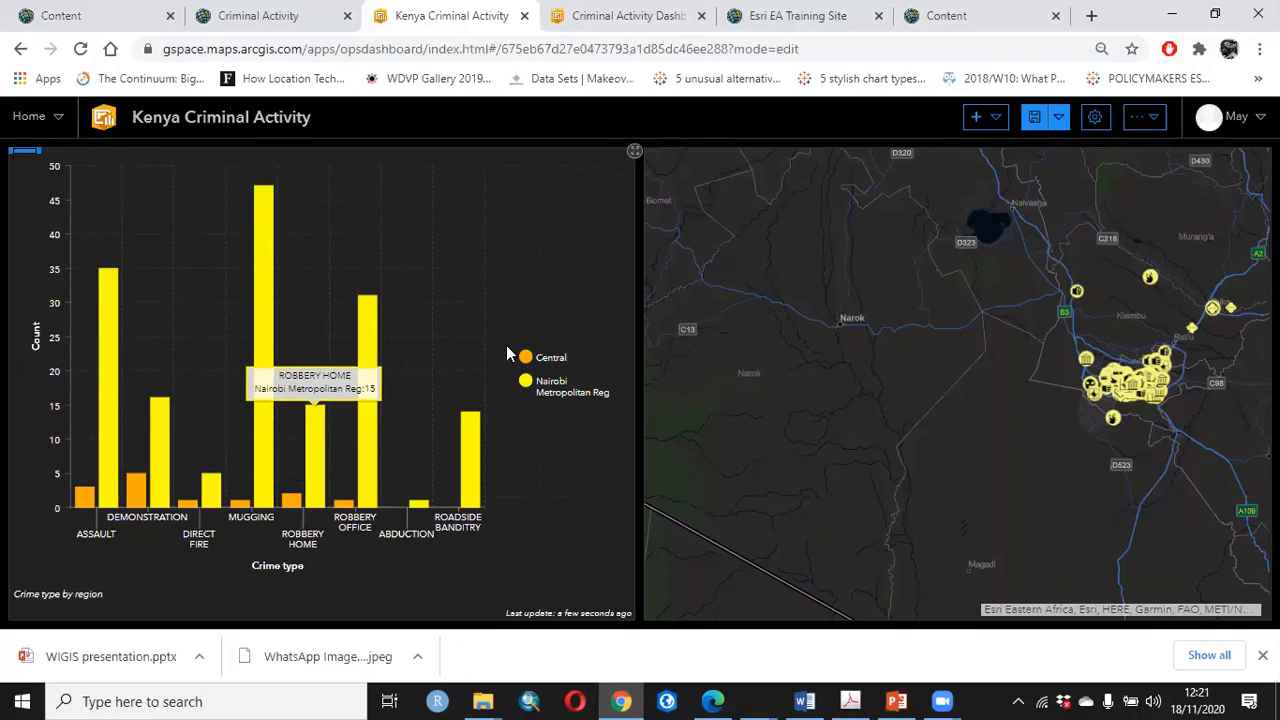
Reopen the serial chart's configuration and bring up the color settings of its series
left_click_drag(877, 397, 731, 400)
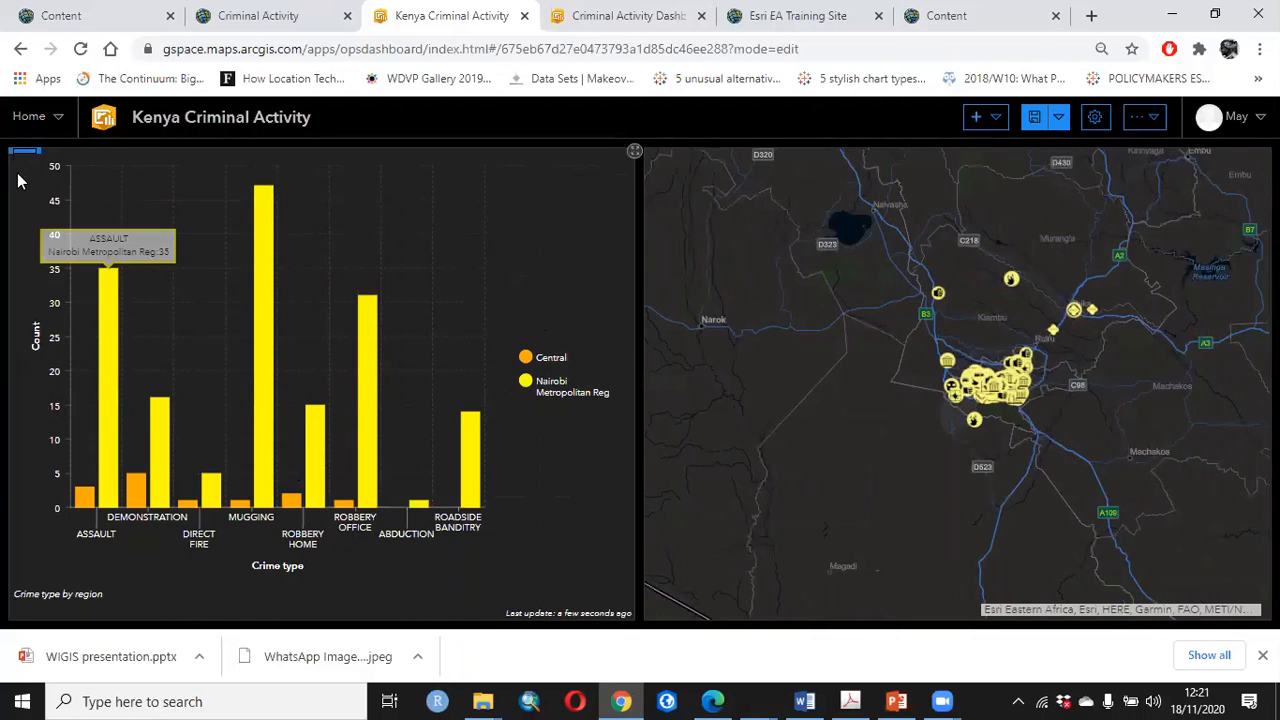
mouse_move(18, 158)
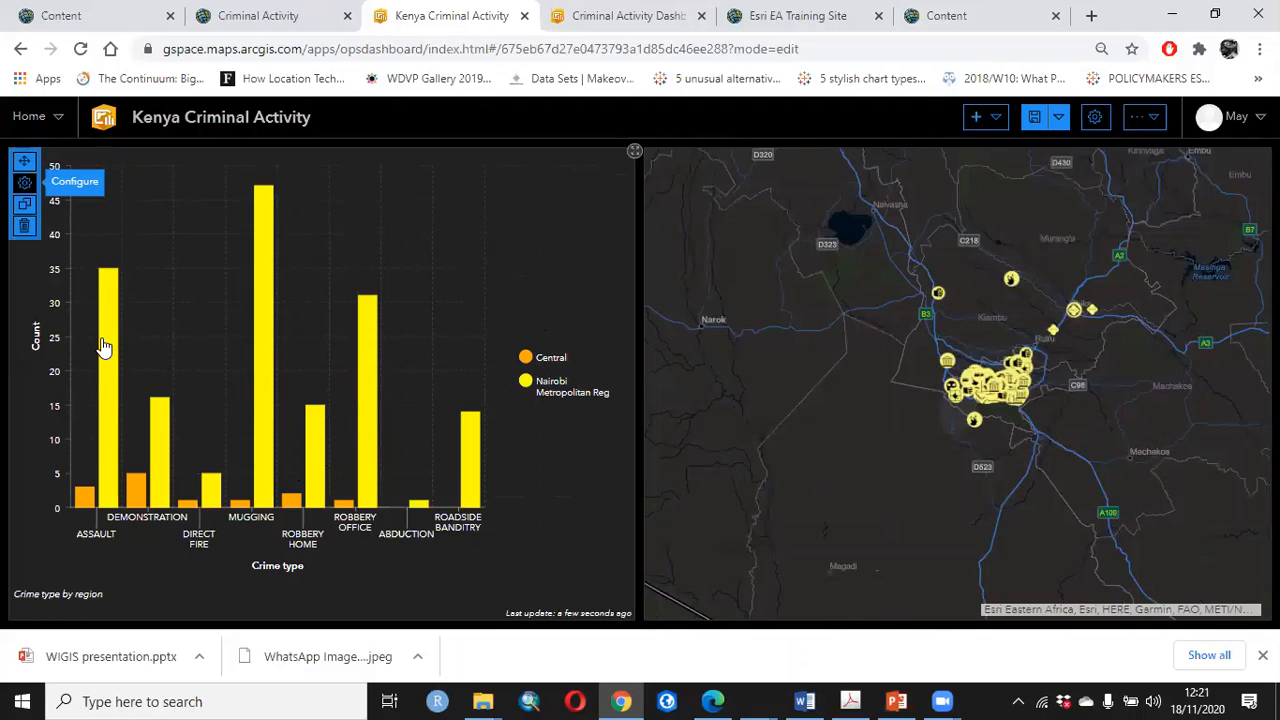
left_click(24, 182)
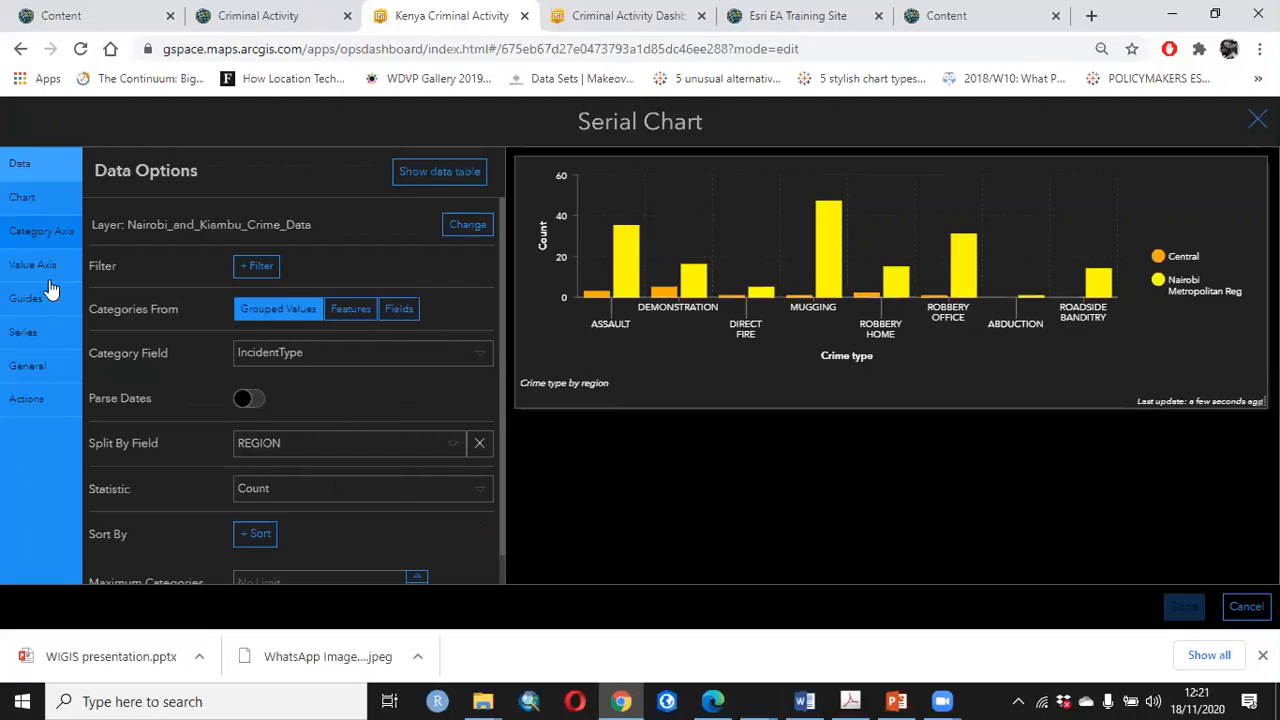
left_click(40, 238)
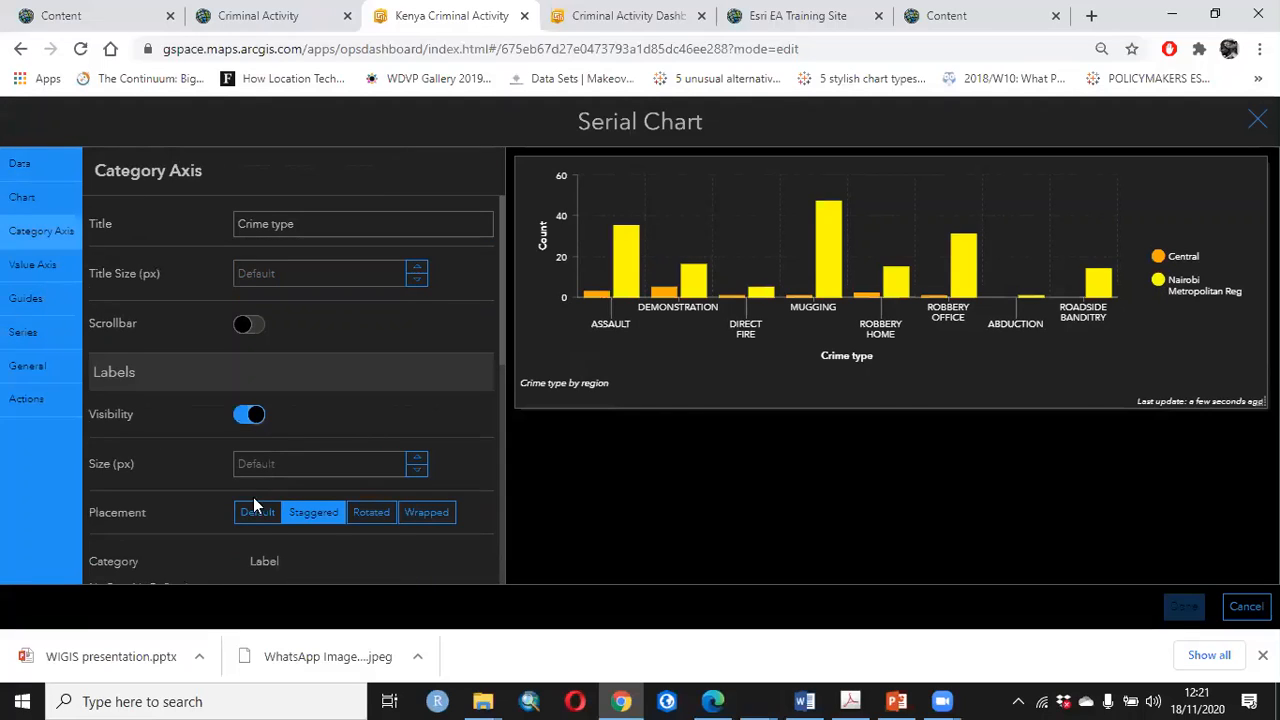
scroll(228, 493, "down", 1)
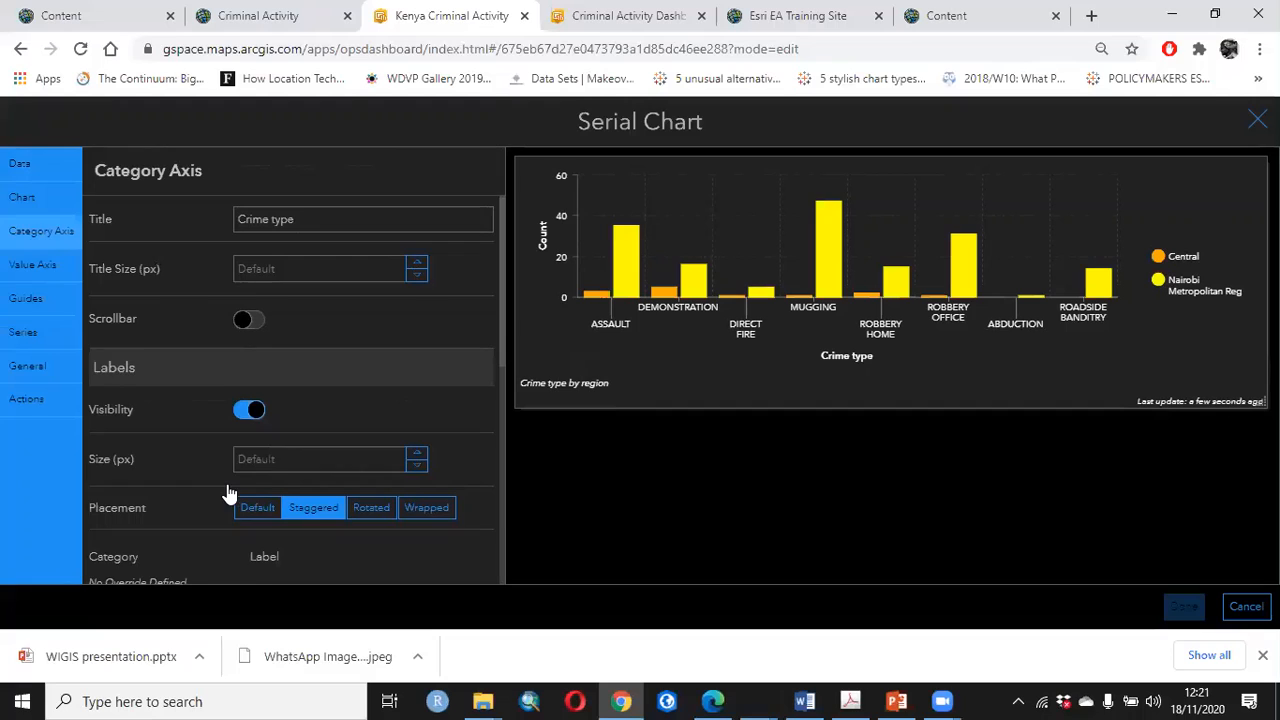
scroll(228, 493, "down", 15)
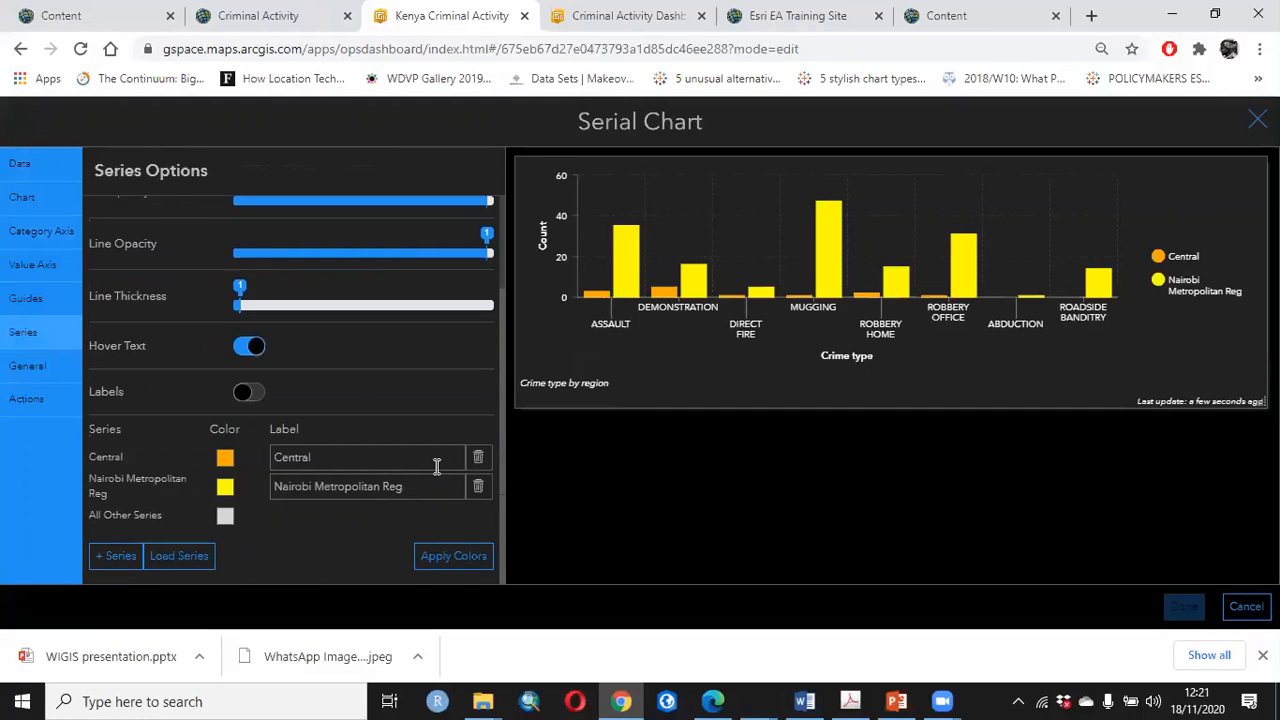
Try the dark navy-and-teal color palette on the chart series, and return to the orange-and-yellow palette
left_click(225, 487)
left_click(453, 556)
scroll(420, 540, "down", 2)
left_click(391, 512)
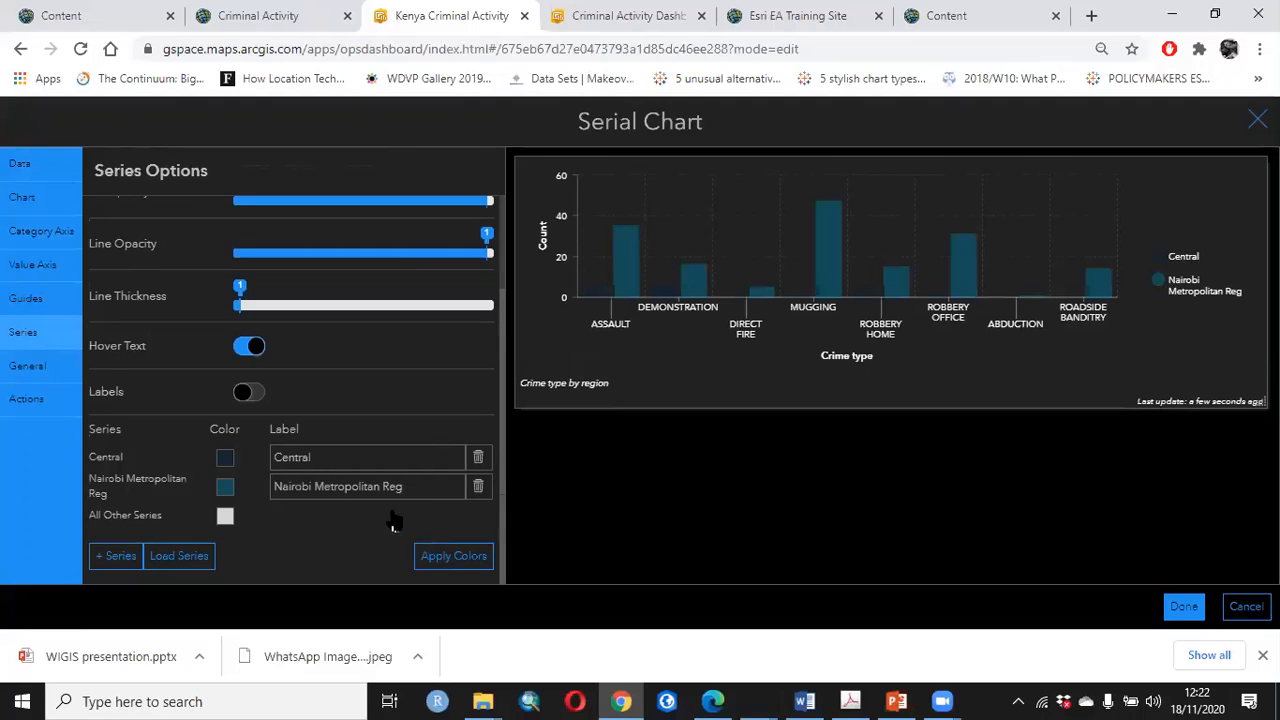
left_click(453, 556)
scroll(420, 540, "down", 2)
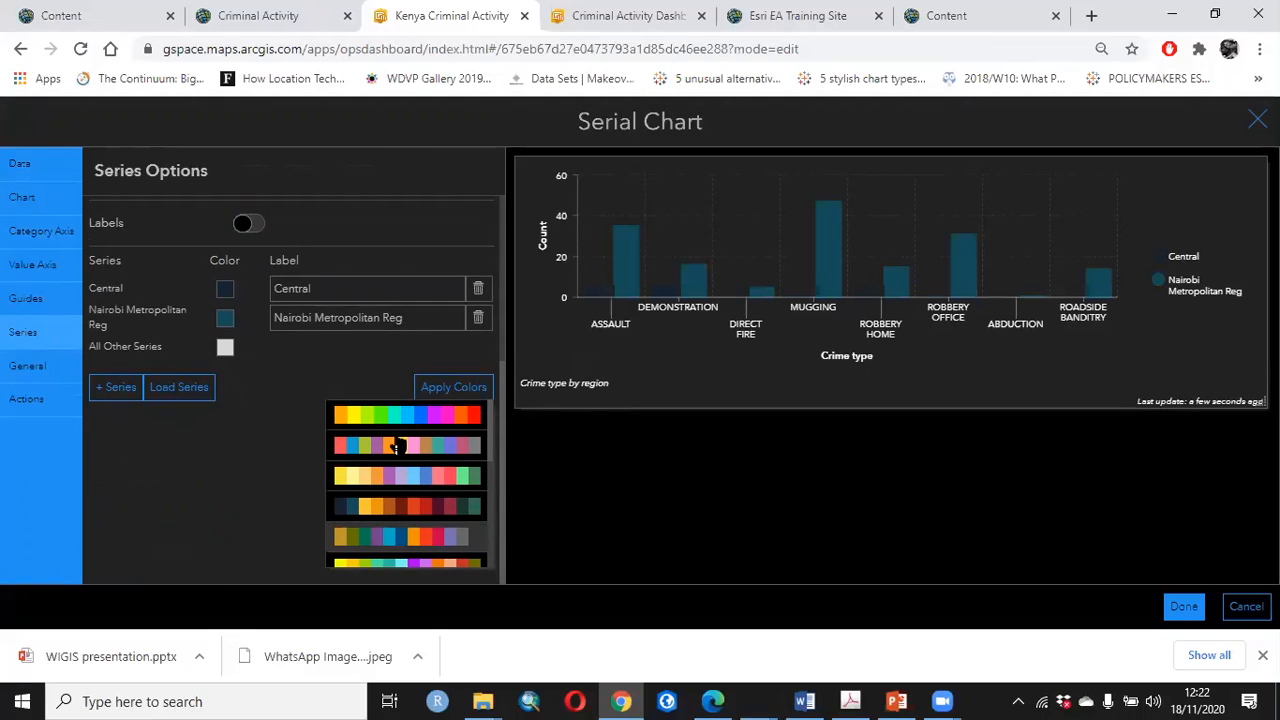
scroll(398, 445, "down", 2)
scroll(322, 407, "up", 2)
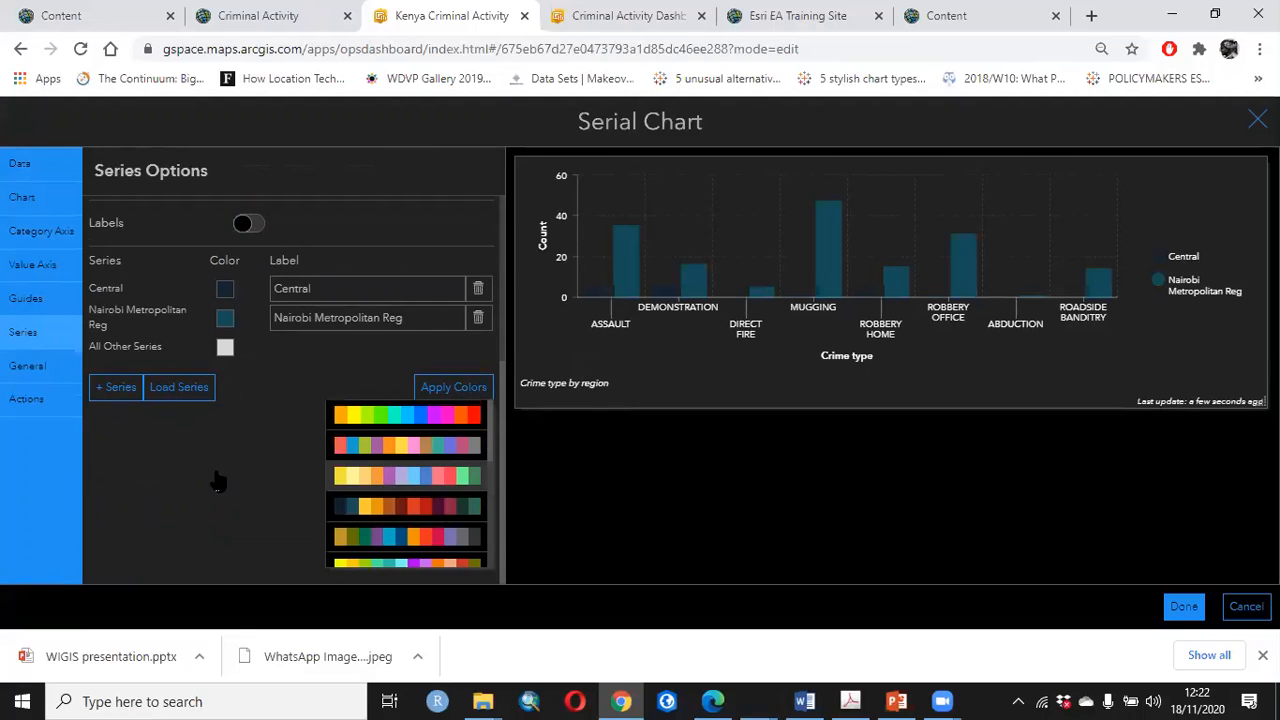
left_click(370, 415)
Color the Nairobi Metropolitan Reg series green, apply the configuration, and narrow the chart to give the map more width
left_click(225, 487)
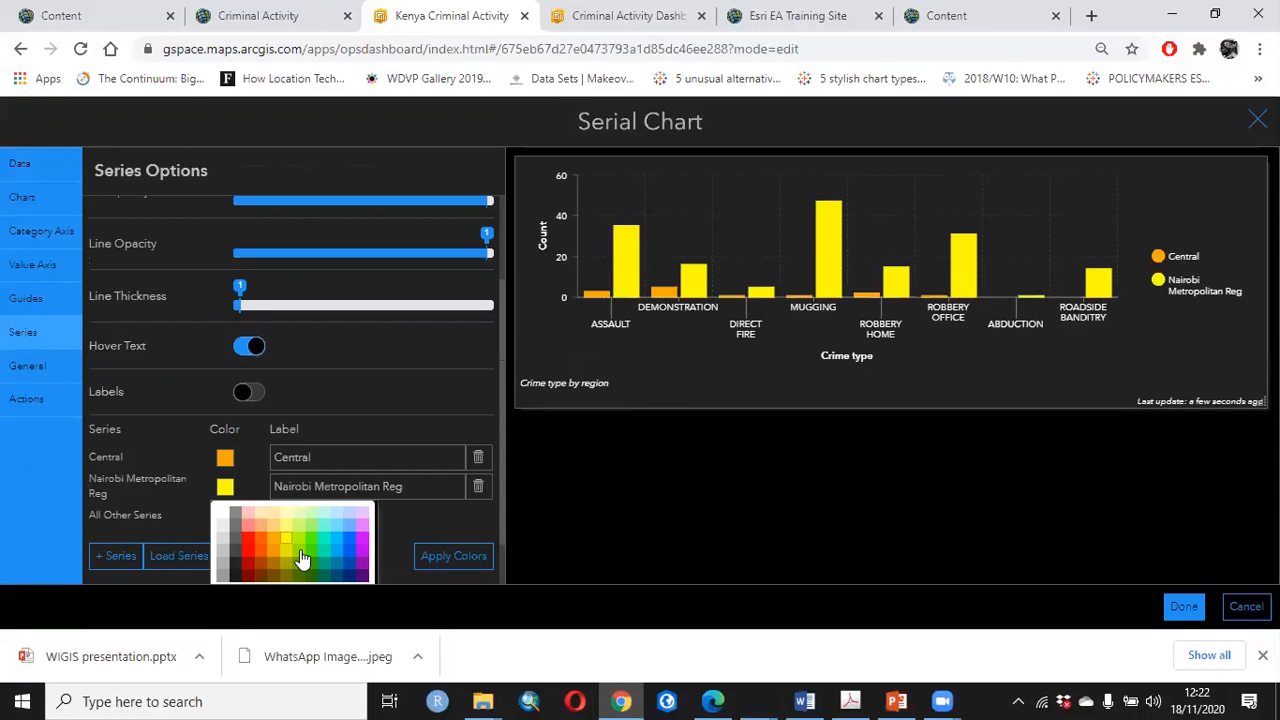
left_click(302, 558)
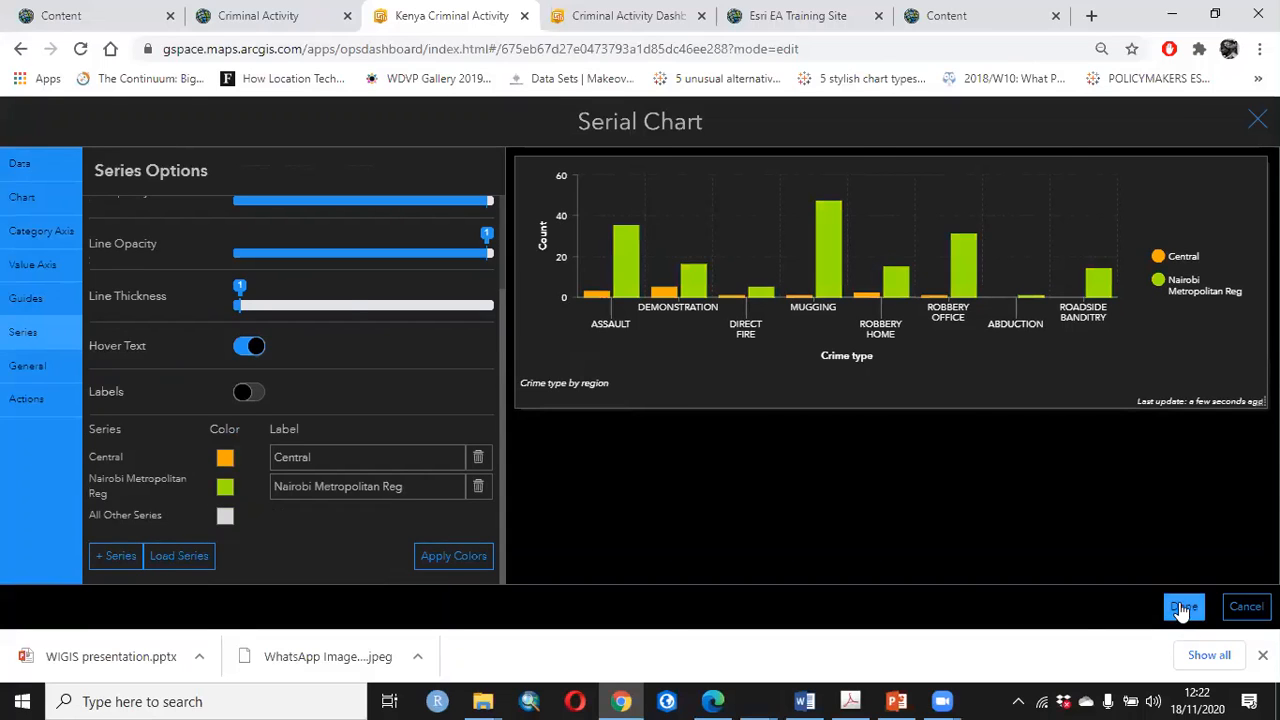
left_click(1176, 608)
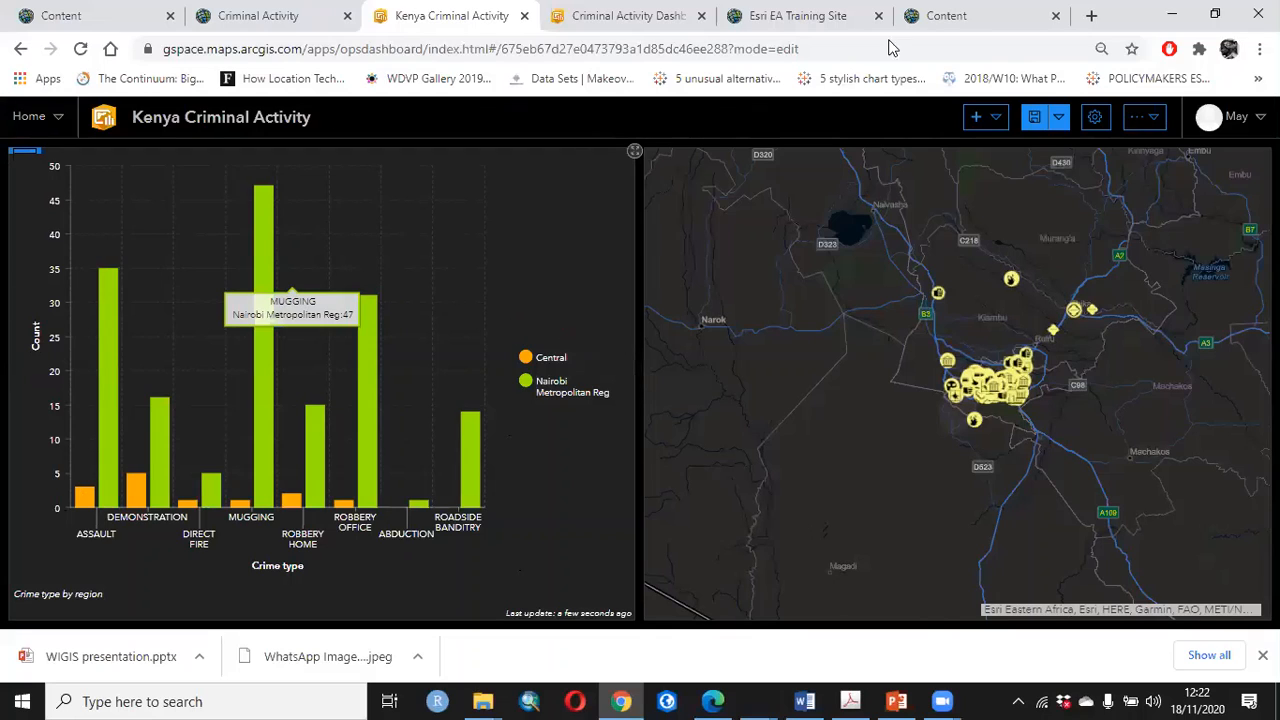
left_click_drag(640, 160, 569, 143)
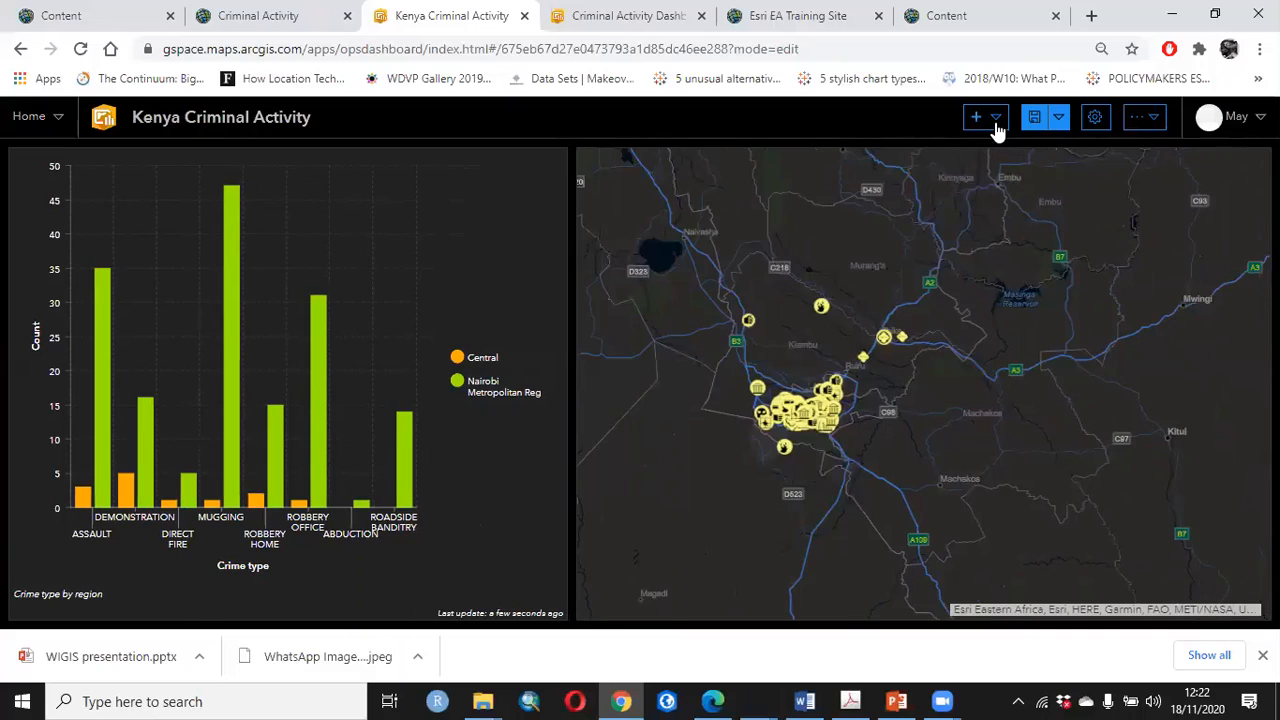
Add a second serial chart from the Nairobi_and_Kiambu_Crime_Data layer, with DAY as category field and Line as series type
left_click(996, 128)
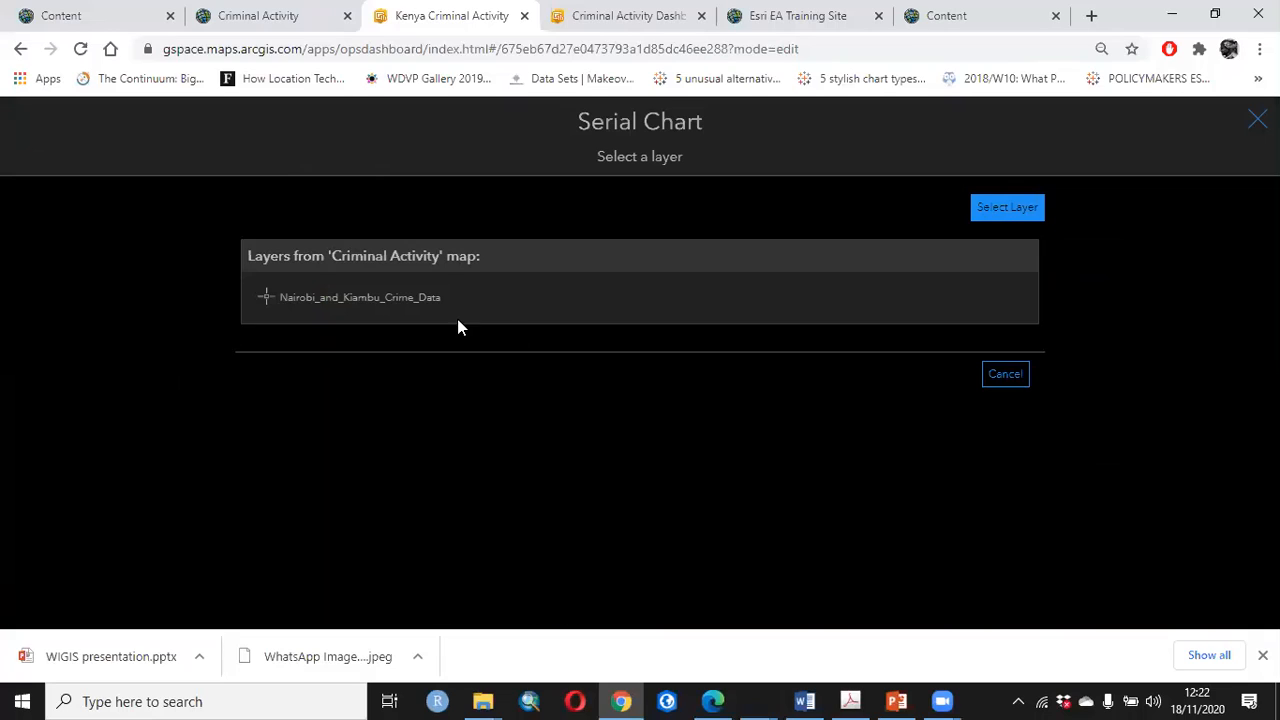
left_click(423, 303)
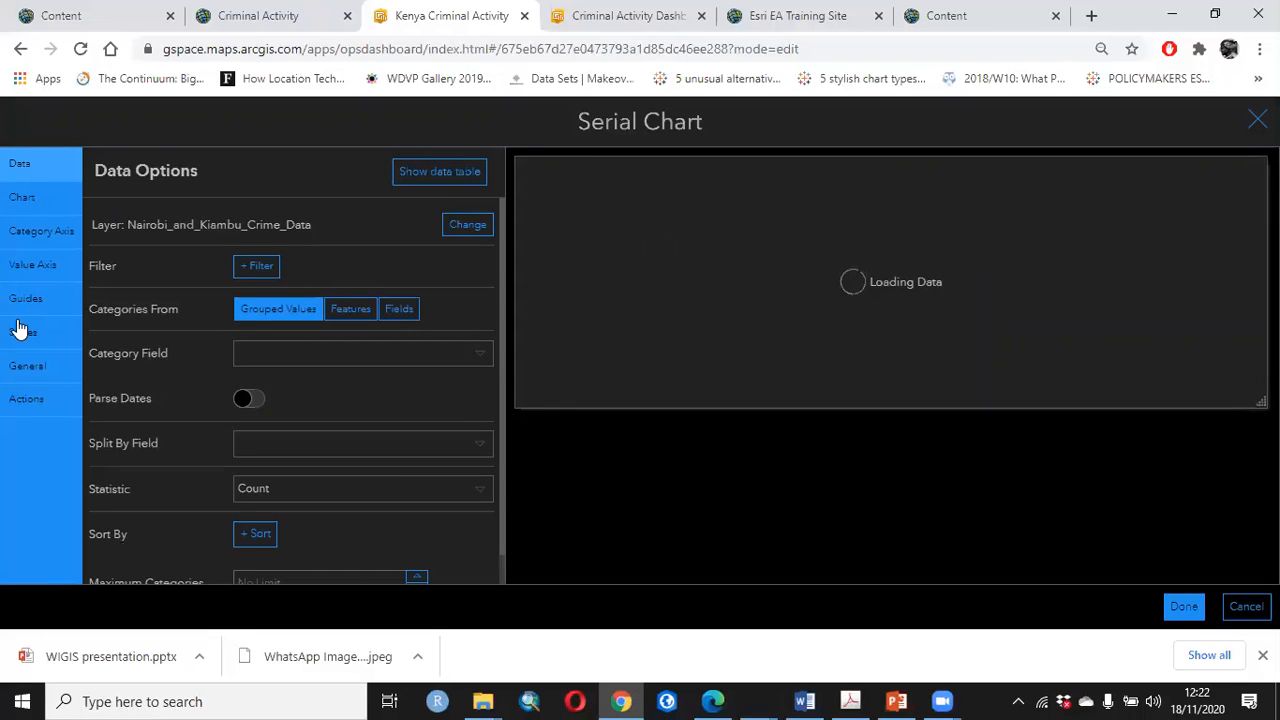
left_click(362, 357)
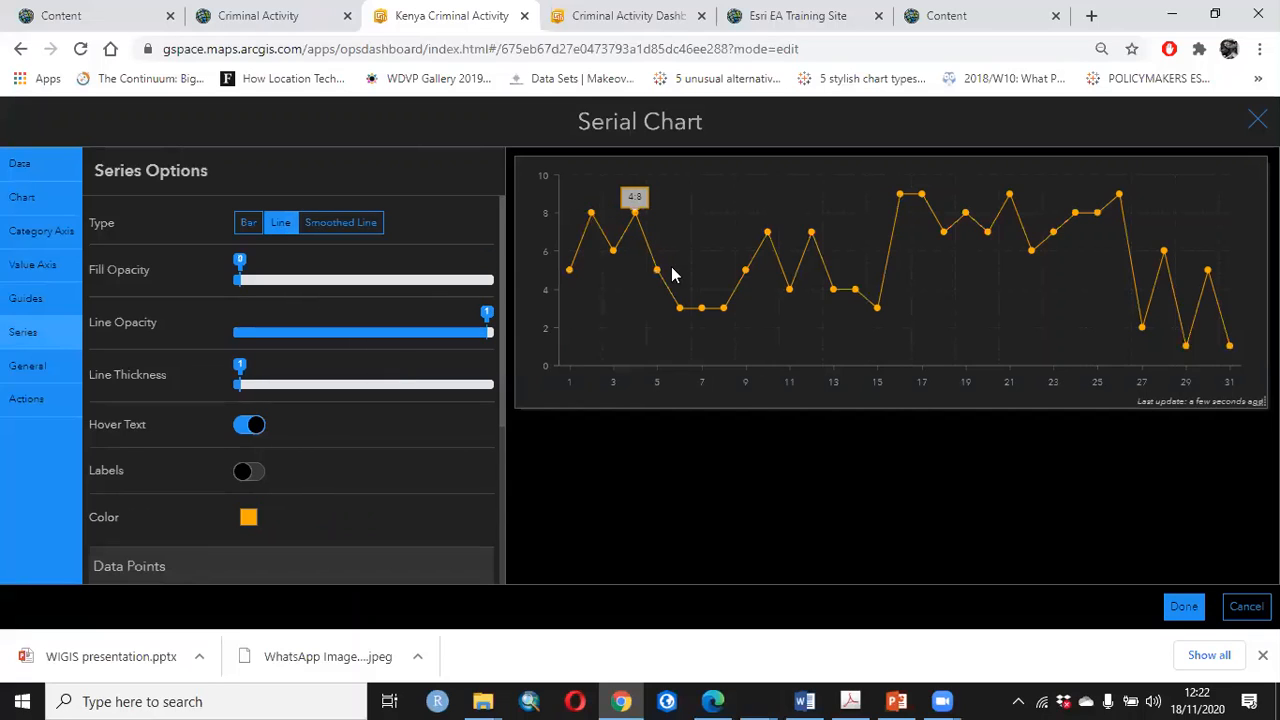
Try MONTH as the new chart's category field and switch back to DAY
left_click(24, 194)
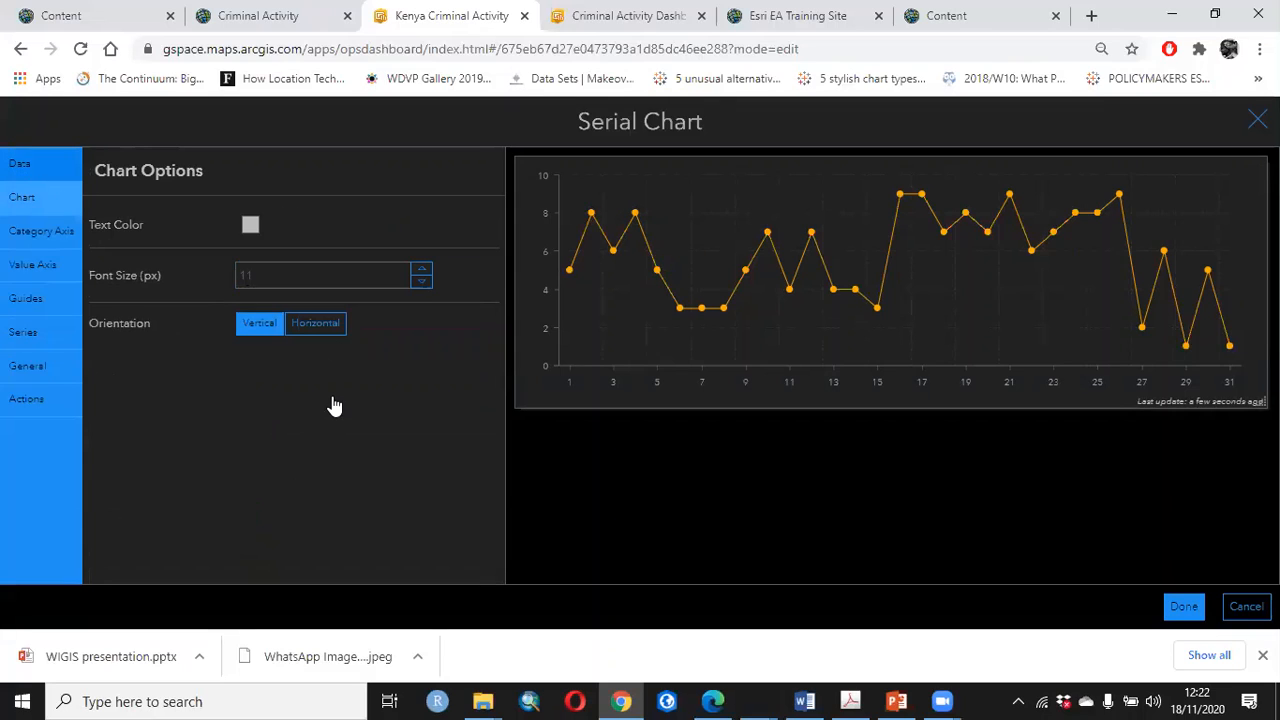
left_click(19, 163)
left_click(329, 353)
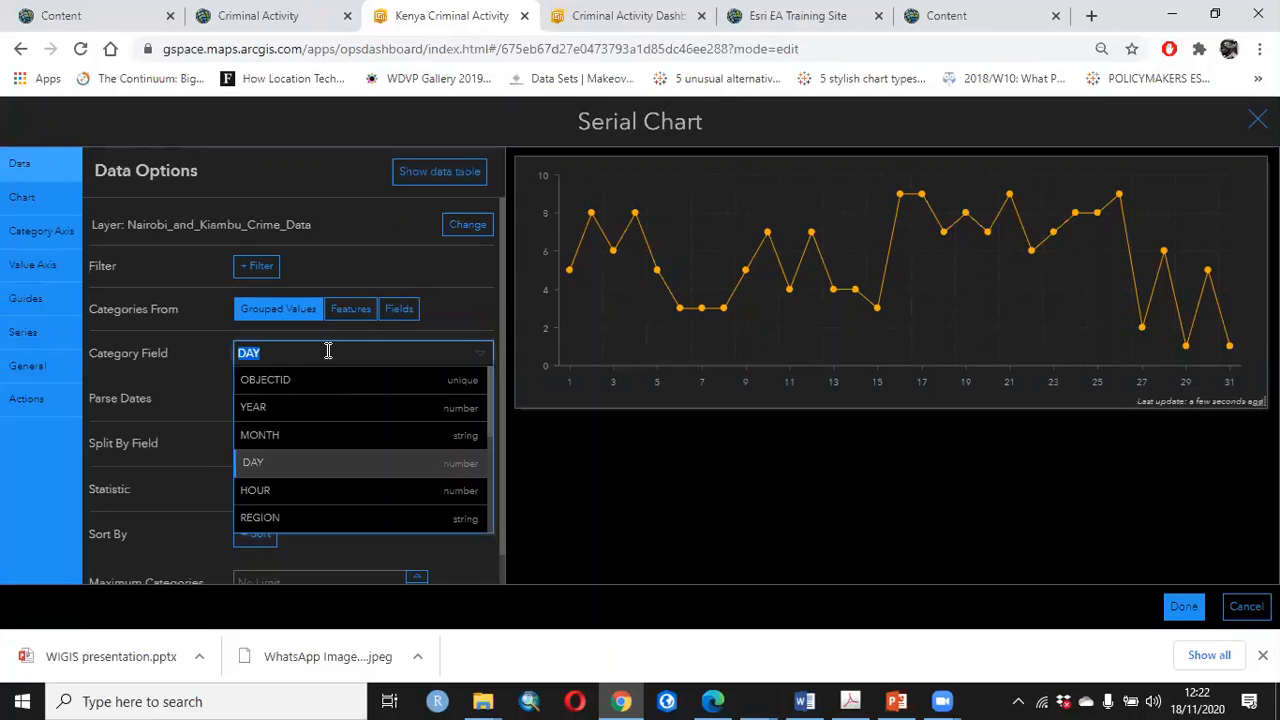
left_click(262, 435)
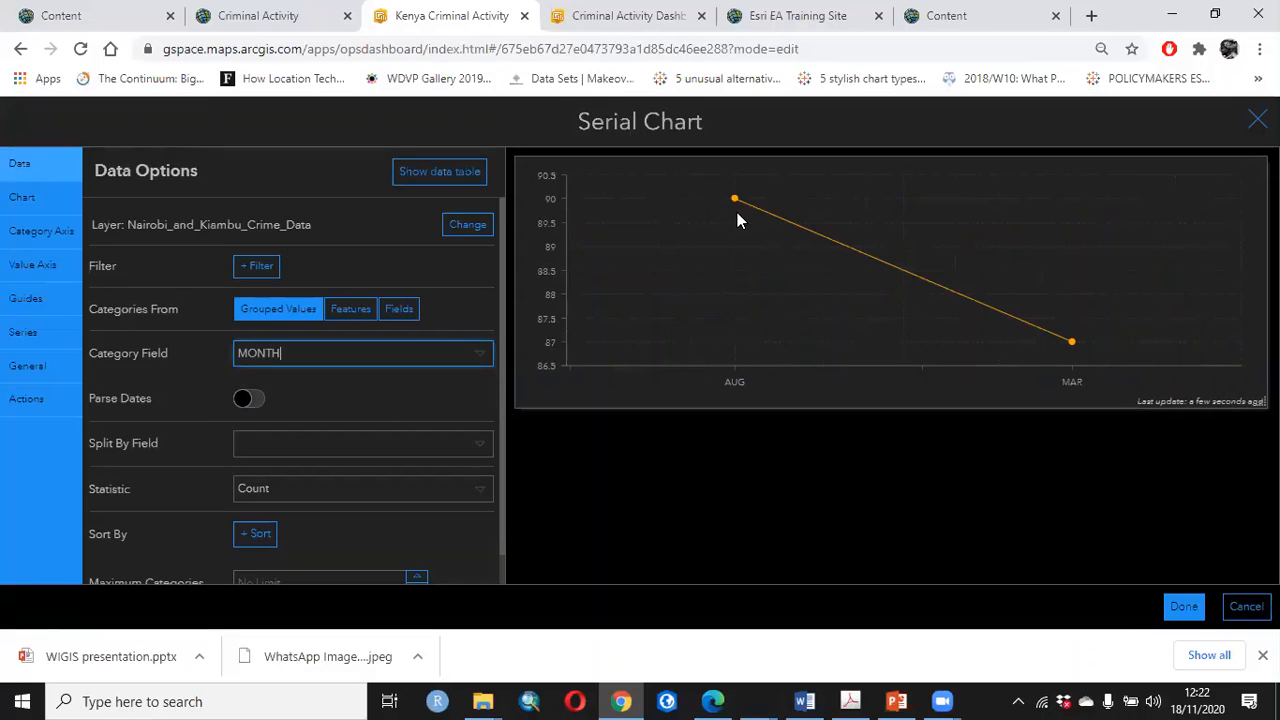
left_click(462, 358)
left_click(249, 397)
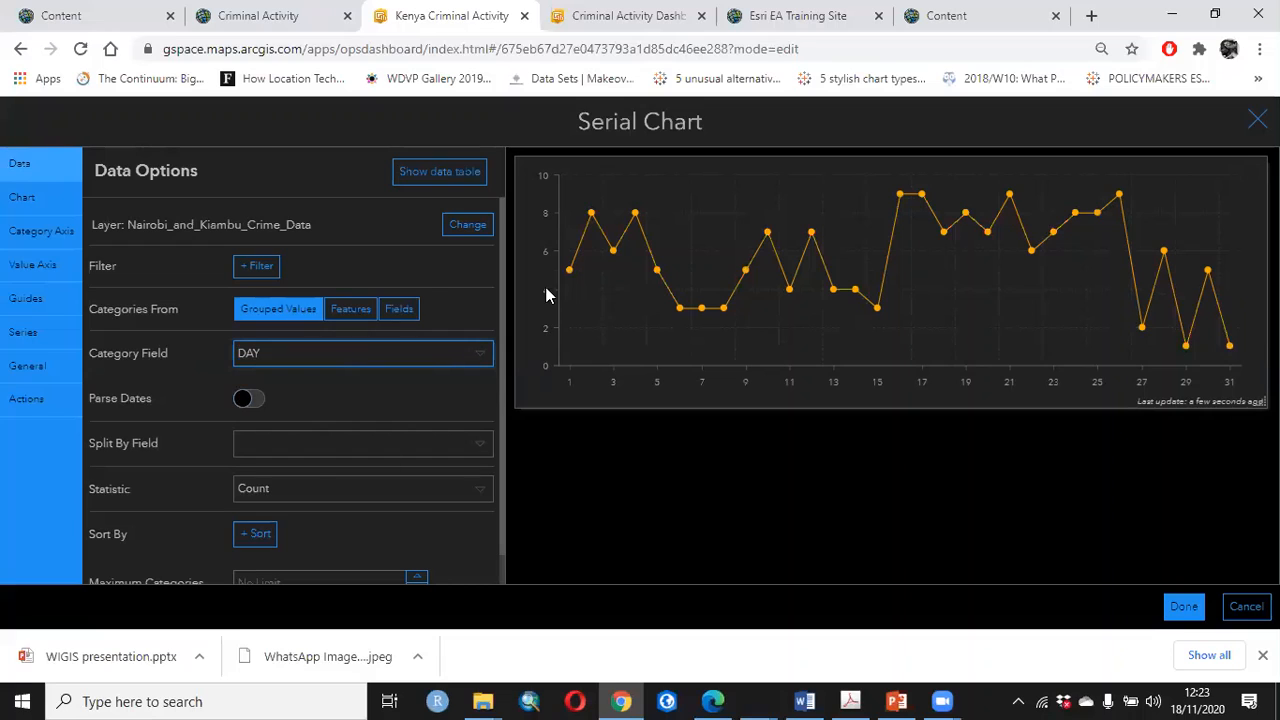
Split the daily line chart by the MONTH field and change its series type to Smoothed Line
left_click(408, 450)
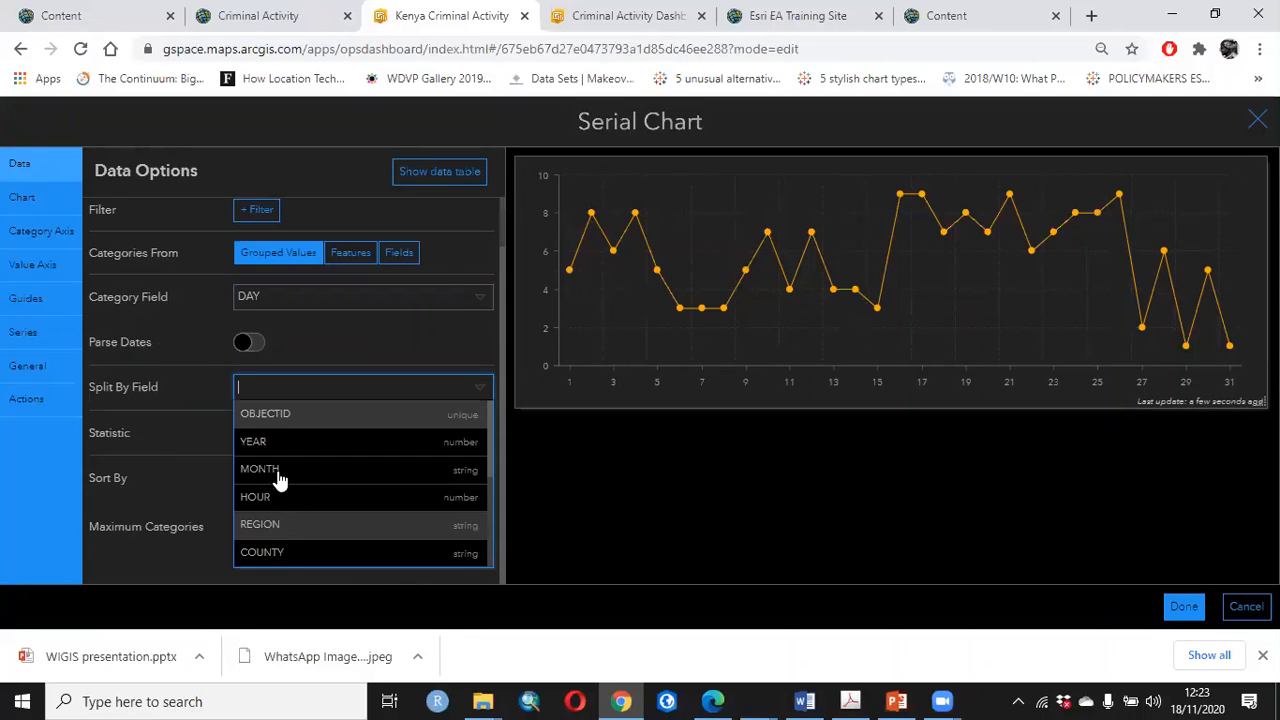
left_click(278, 478)
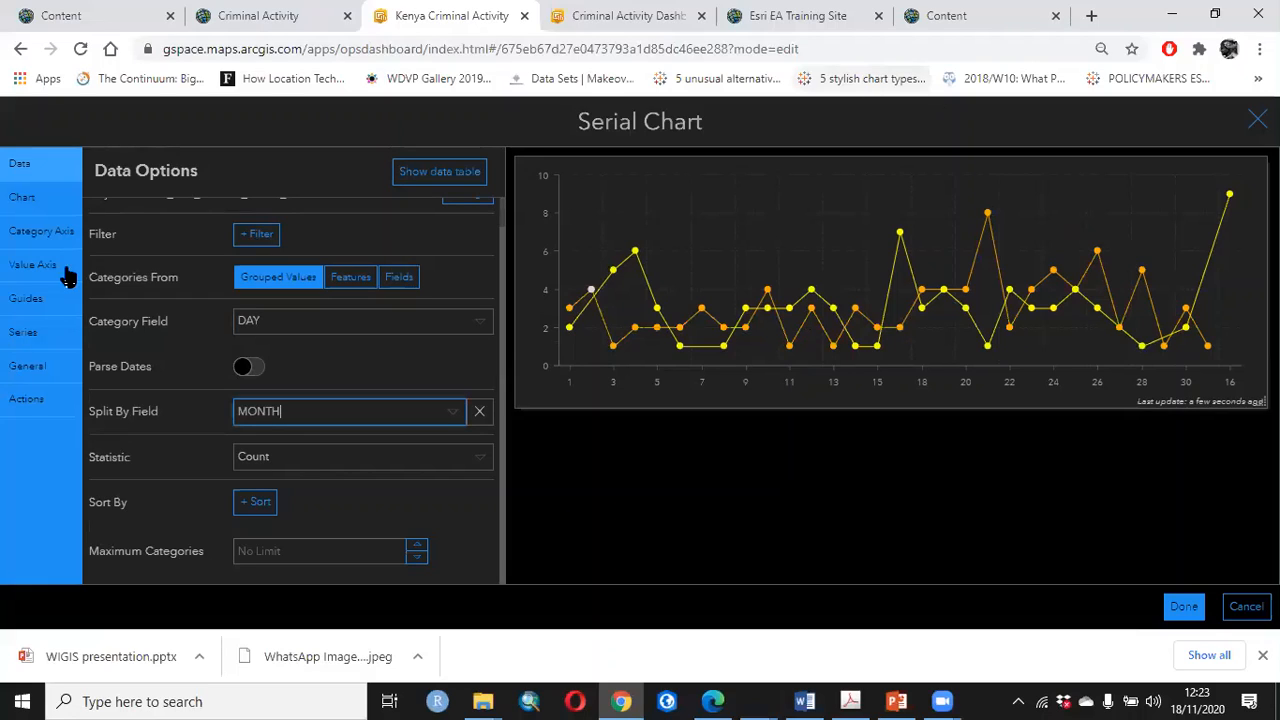
left_click(38, 332)
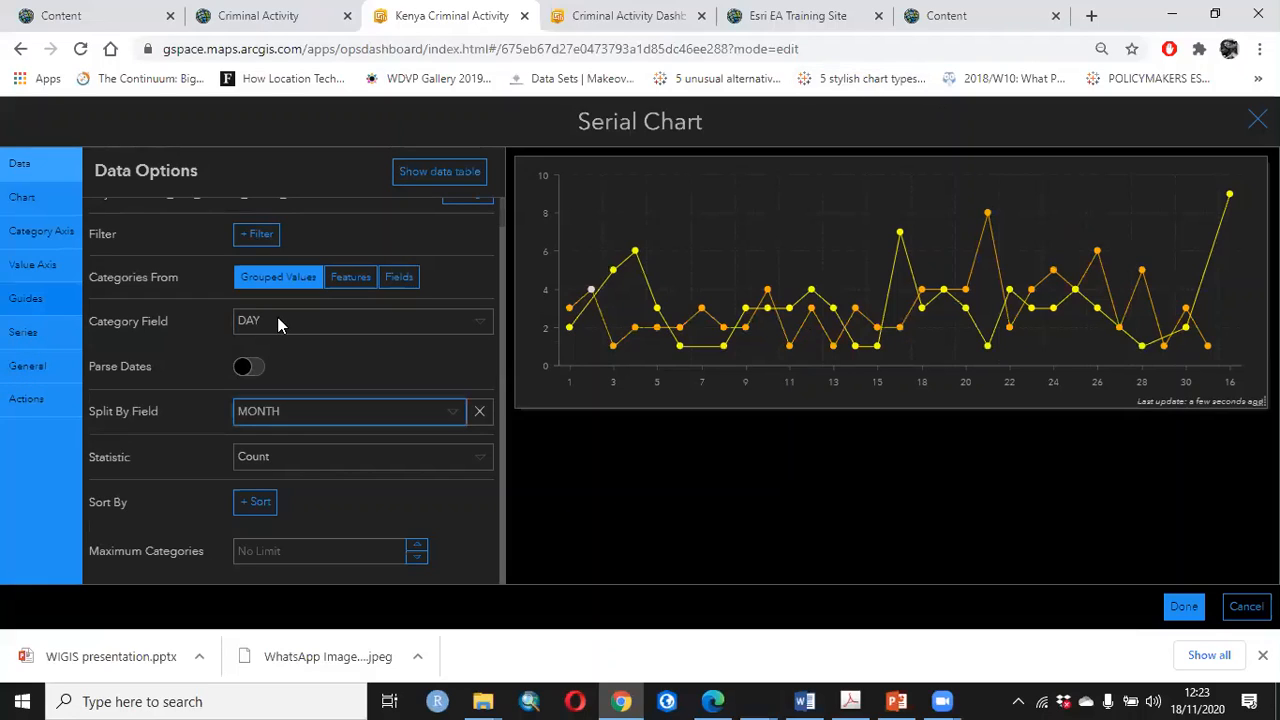
left_click(340, 266)
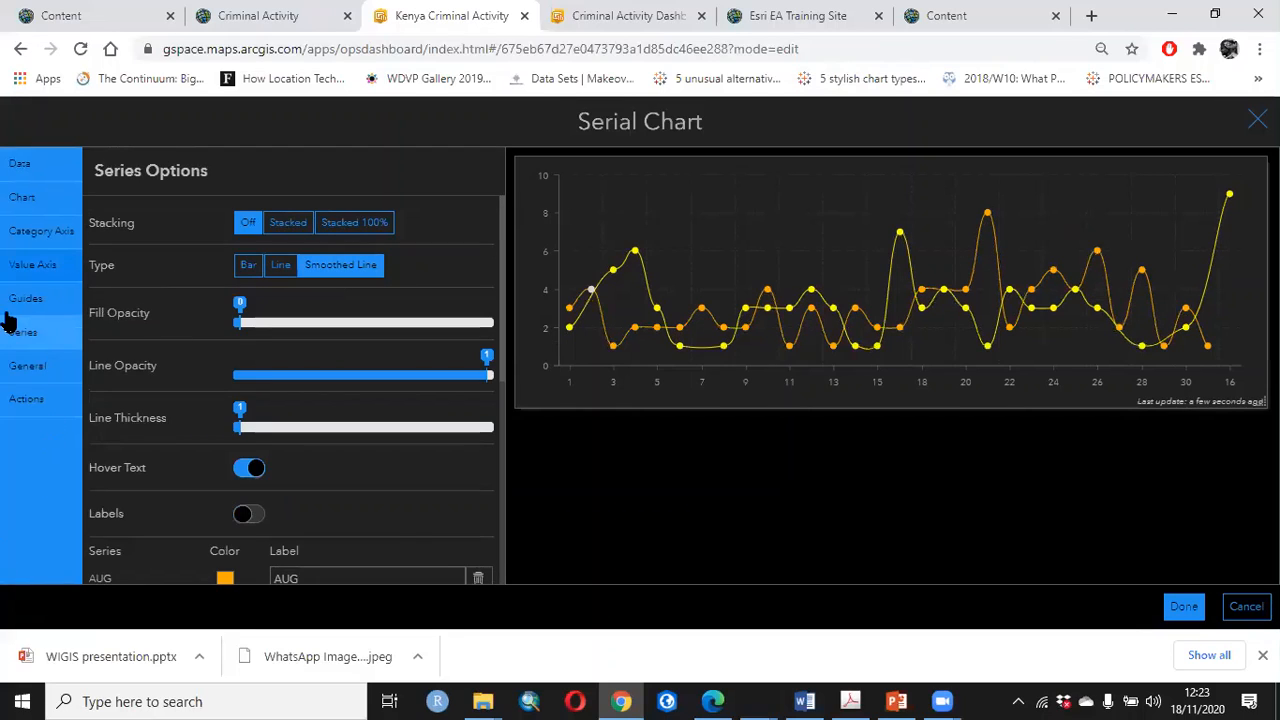
Title the chart's category axis "Time series"
left_click(38, 236)
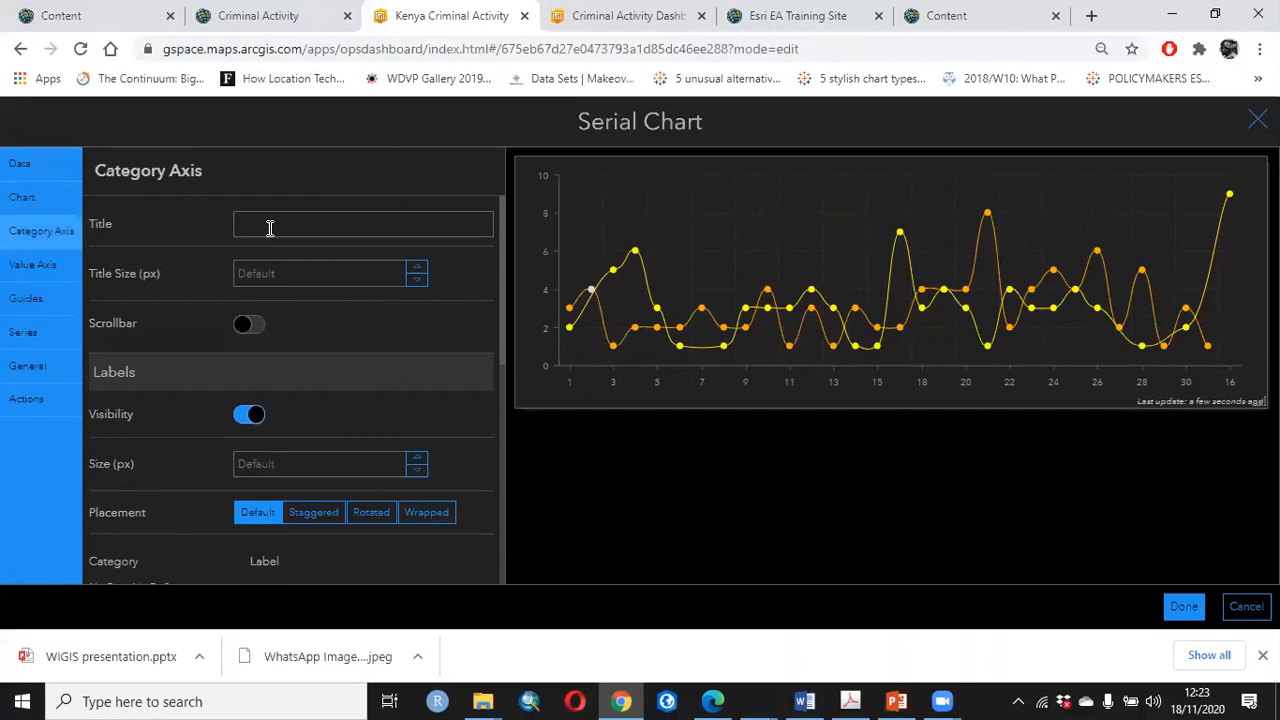
left_click(272, 228)
type("Ti")
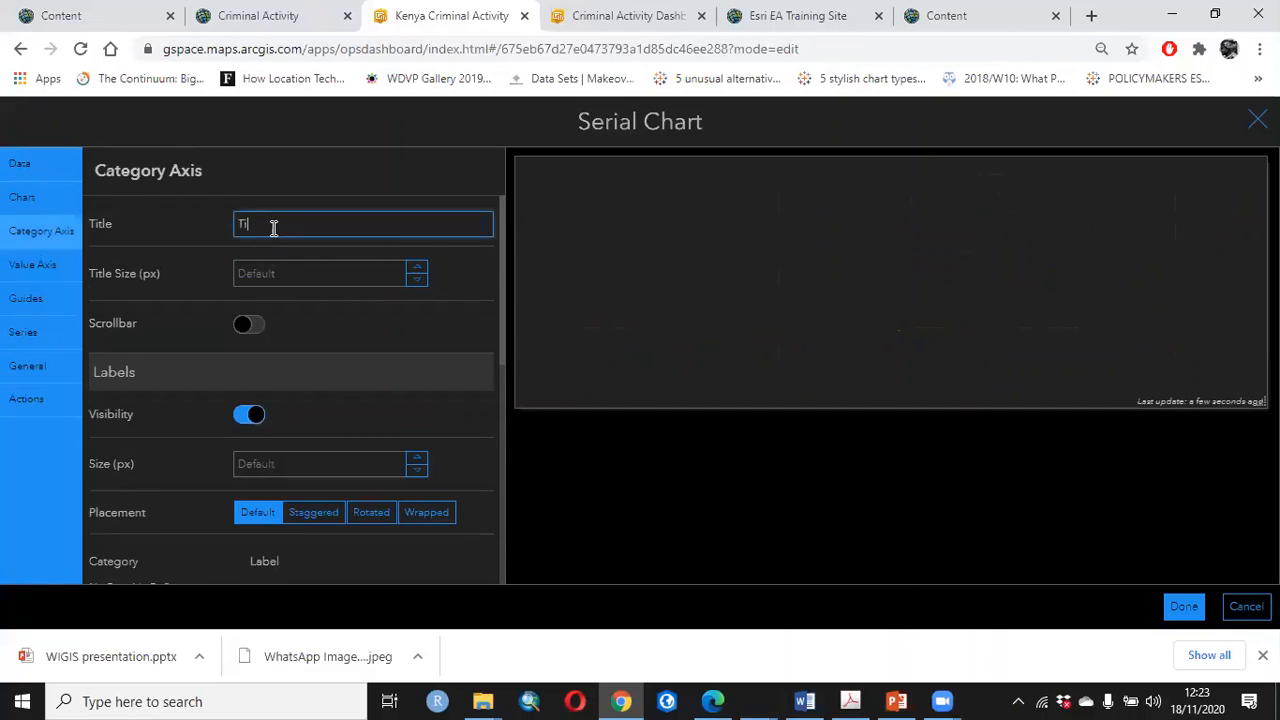
type("me series")
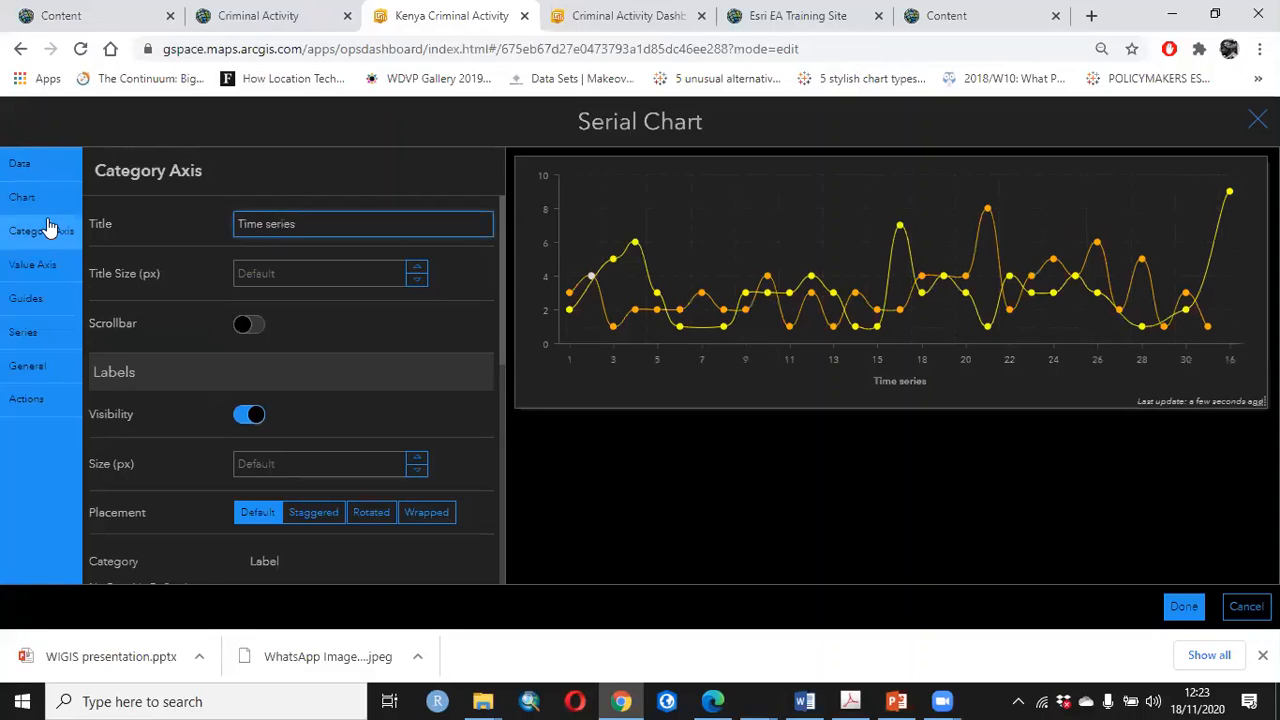
Title the chart's value axis "Time series"
left_click(33, 270)
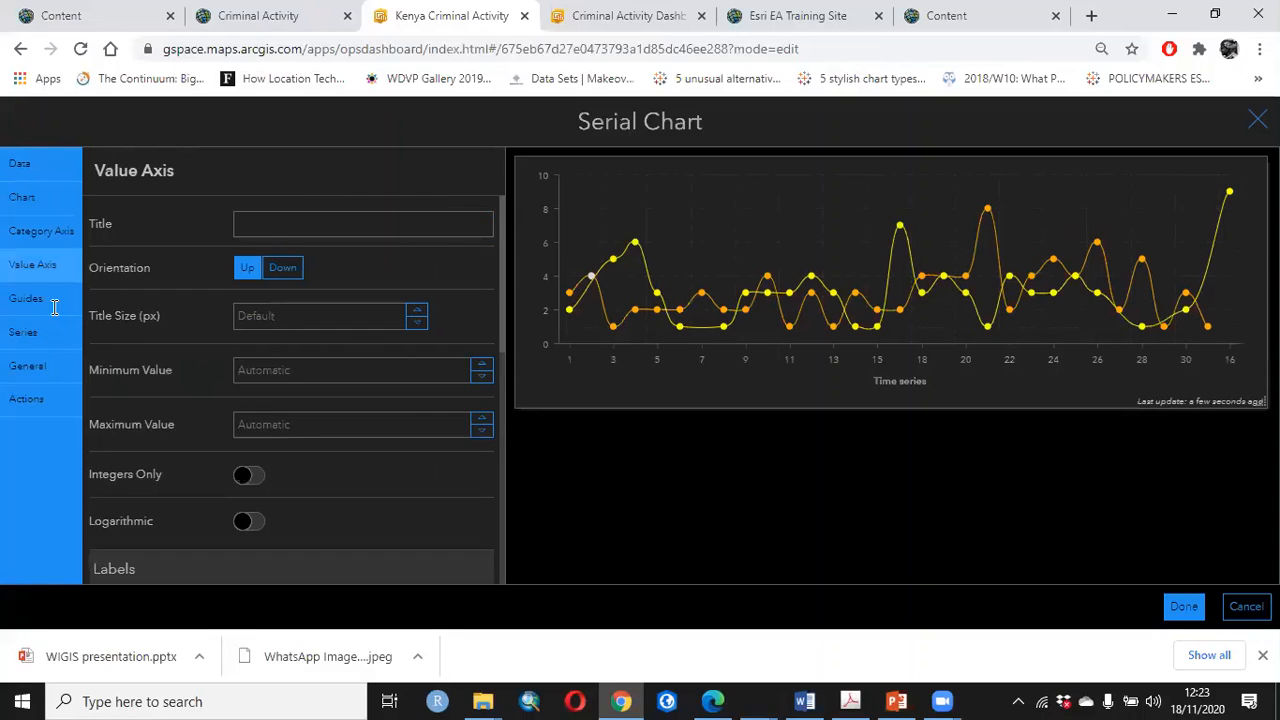
left_click(269, 228)
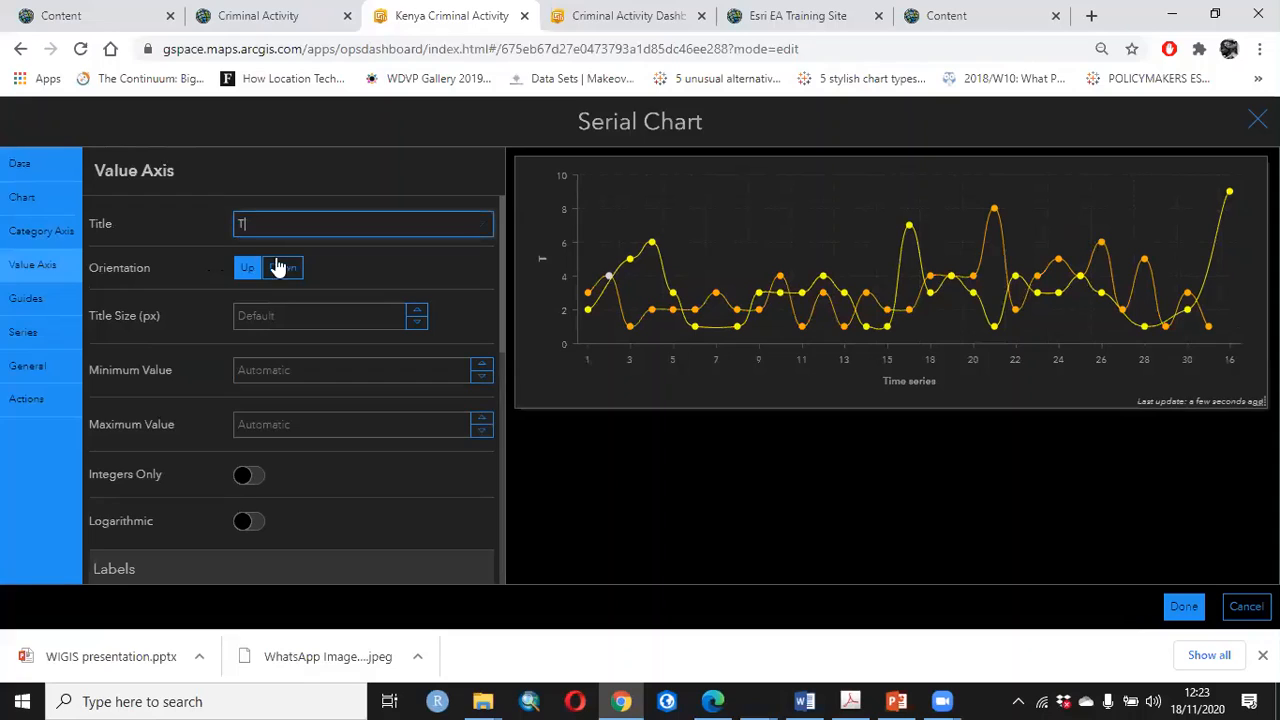
key("BackSpace")
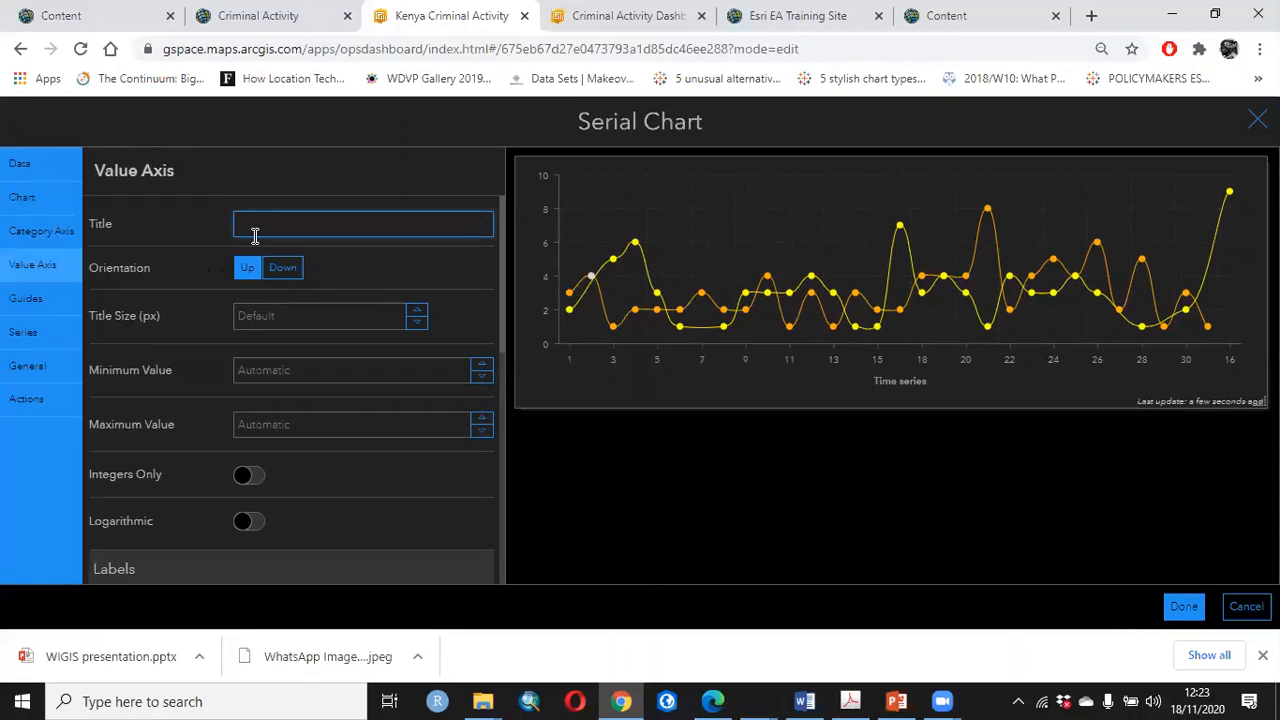
type("Tite series")
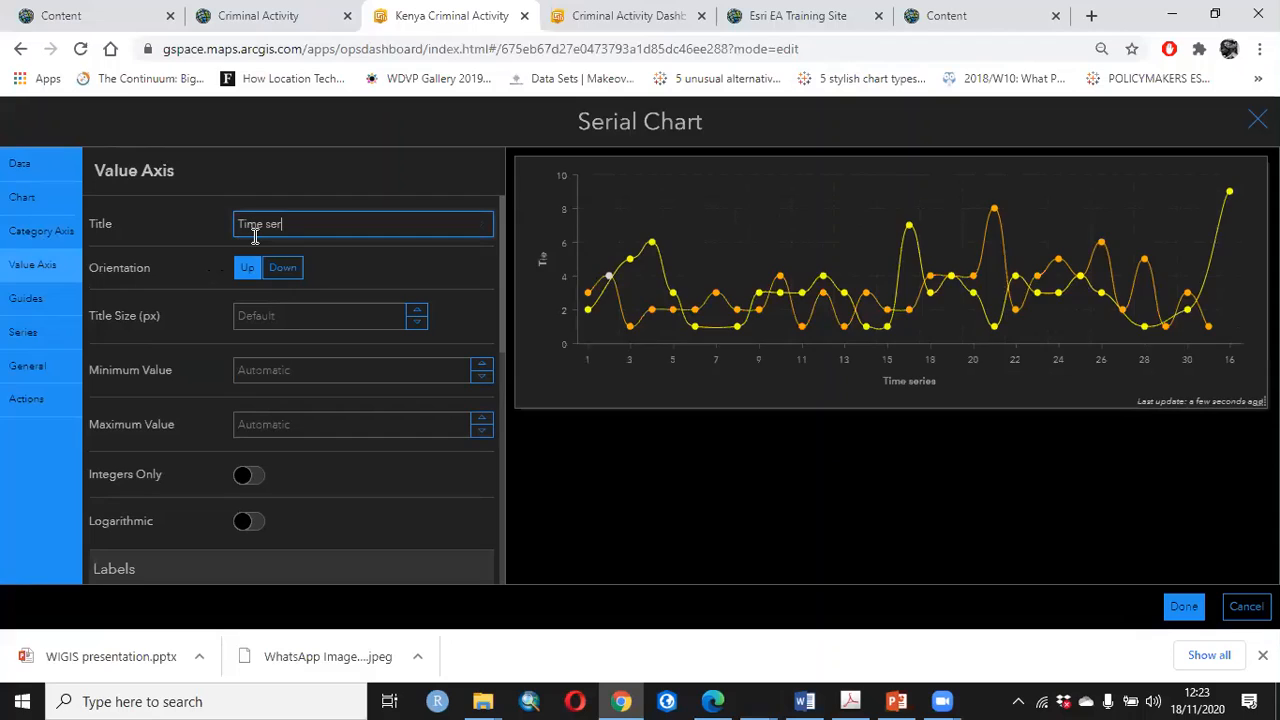
Set the second serial chart's general text color to white (#ffffff)
left_click(25, 324)
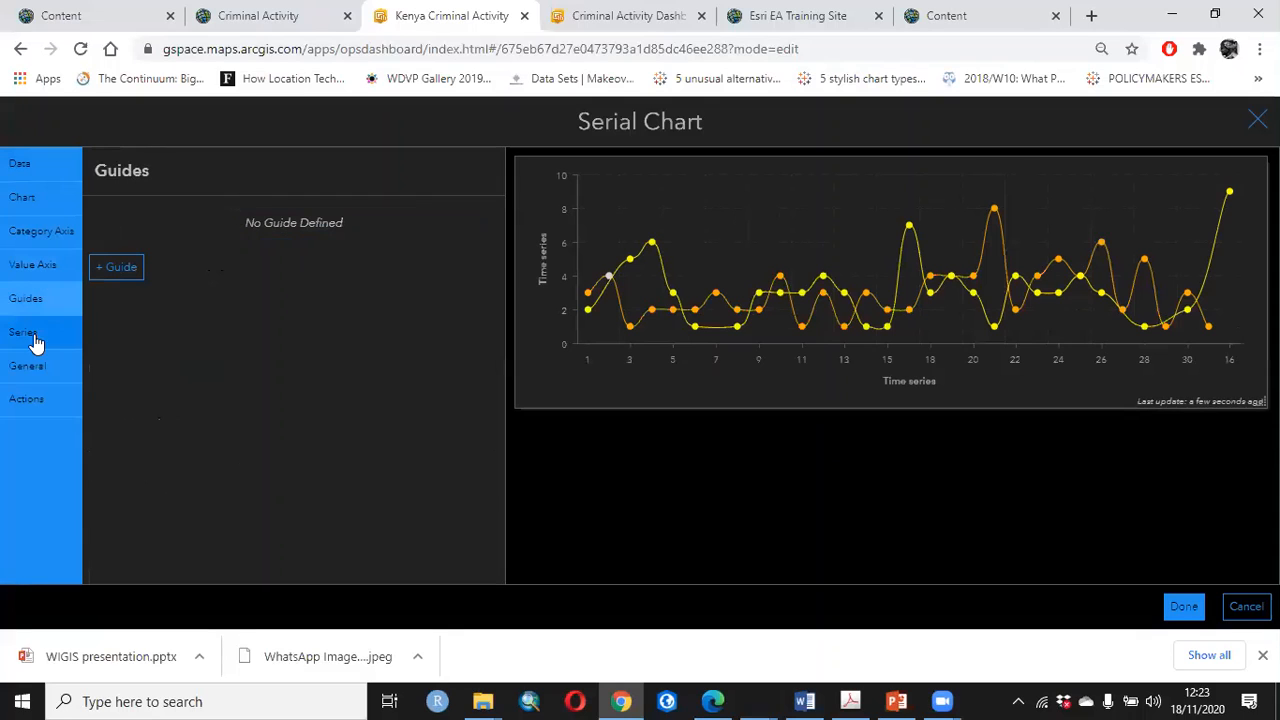
left_click(29, 370)
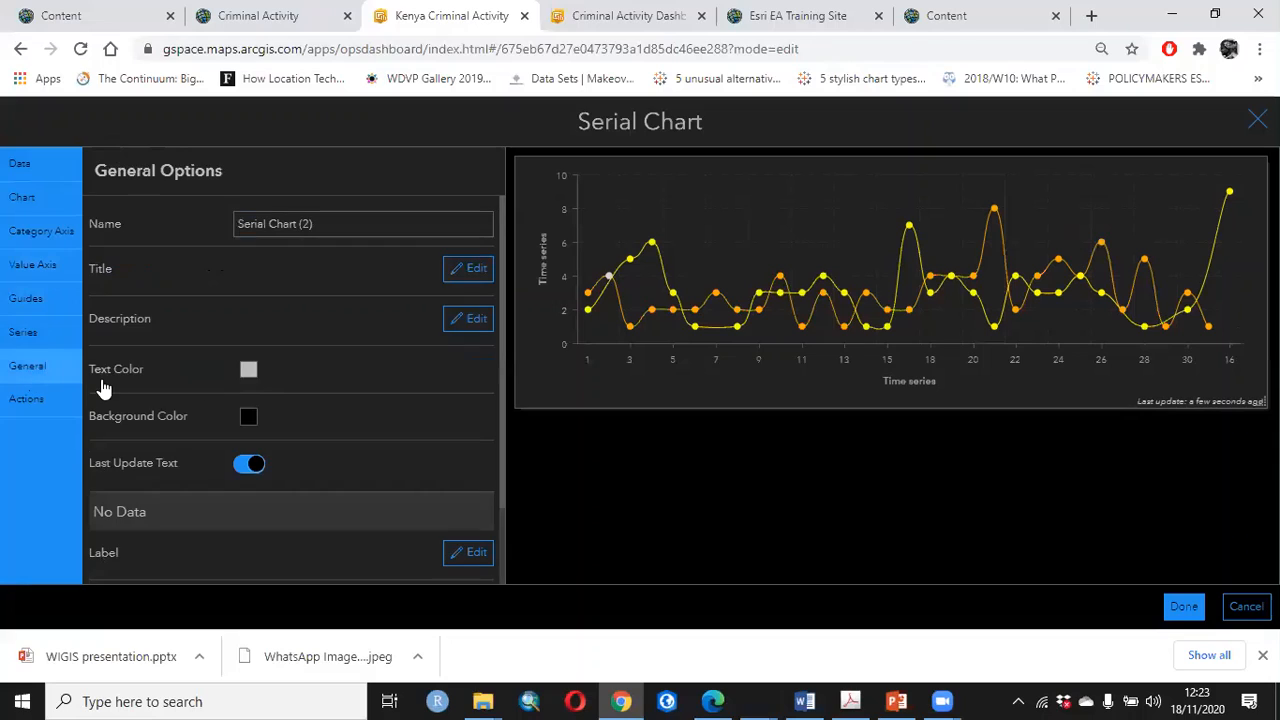
left_click(247, 410)
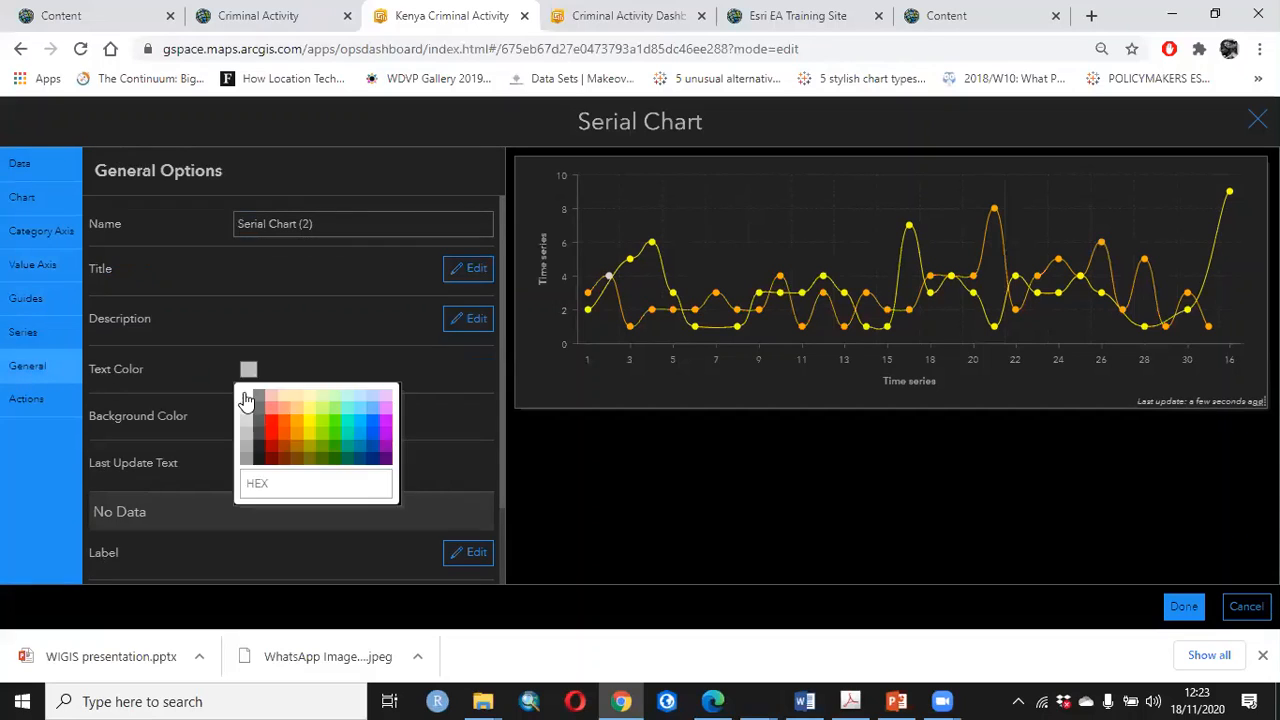
left_click(366, 274)
Add the description "Criminal Activity Pattern" to the second serial chart
left_click(466, 318)
type("Crimi")
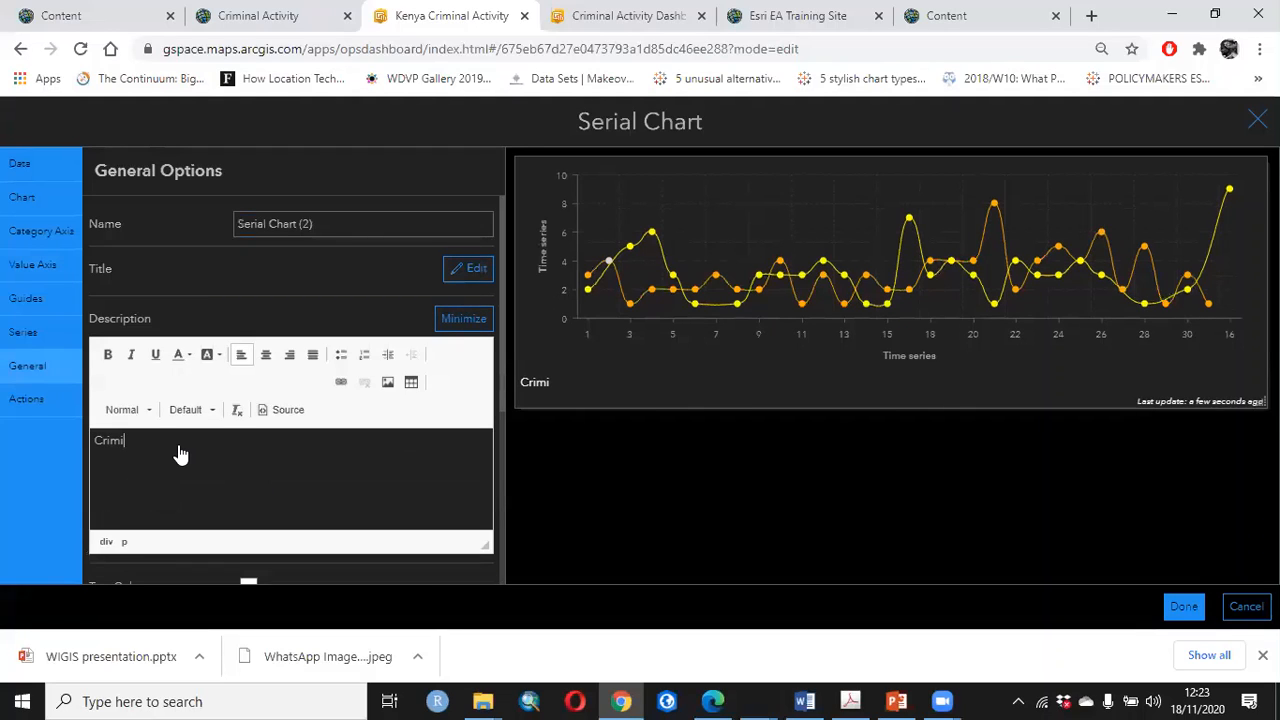
type("nal Activity Pattern")
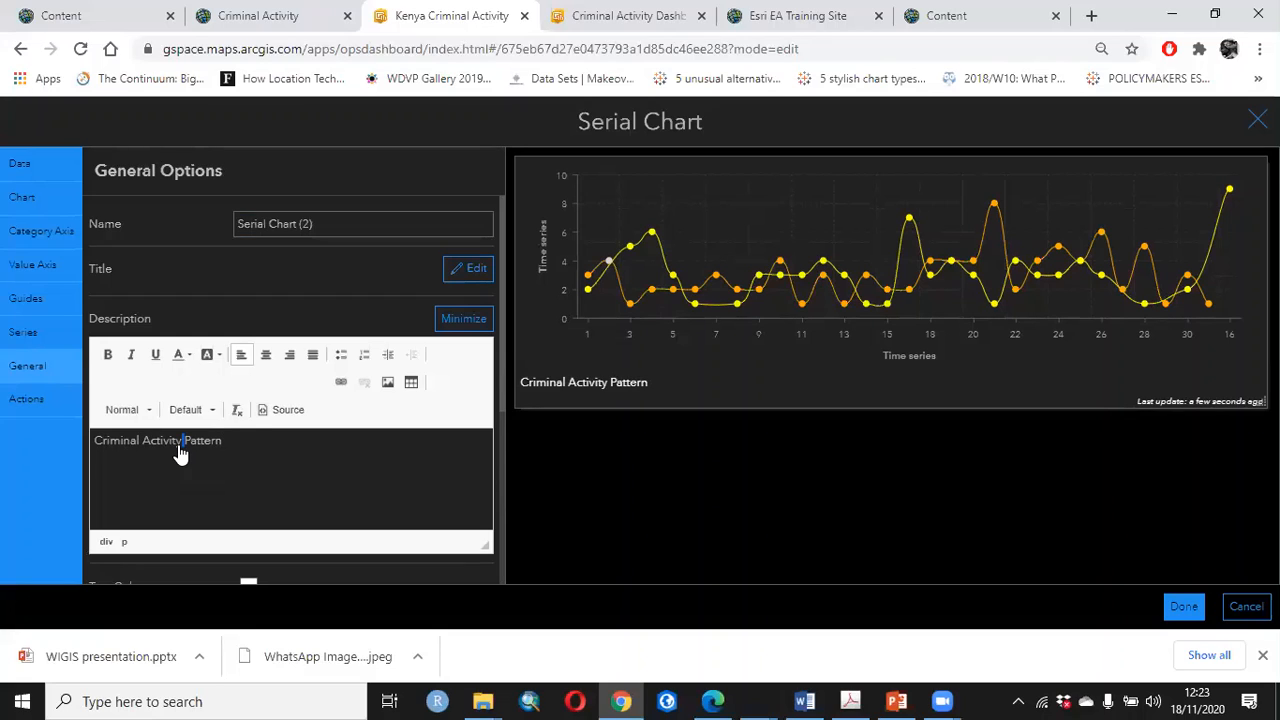
Format the whole "Criminal Activity Pattern" description in italics with a font size of 11
key("ctrl+a")
scroll(257, 390, "down", 2)
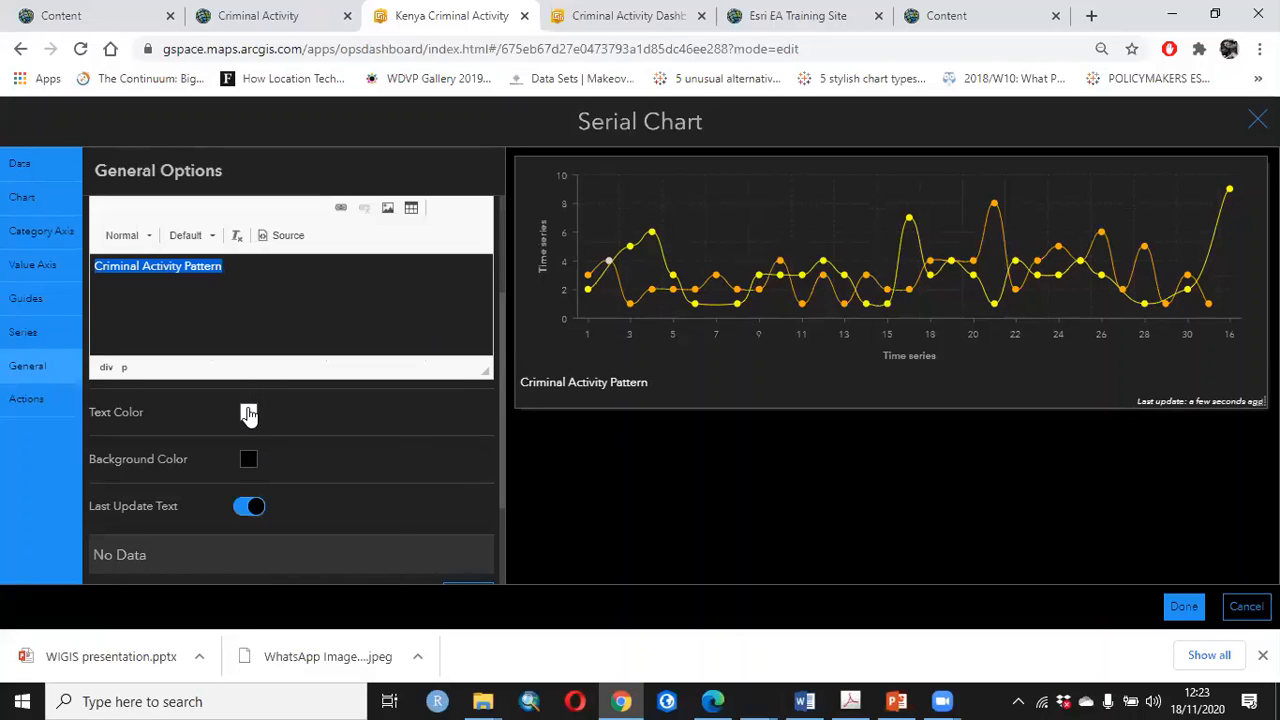
left_click(249, 410)
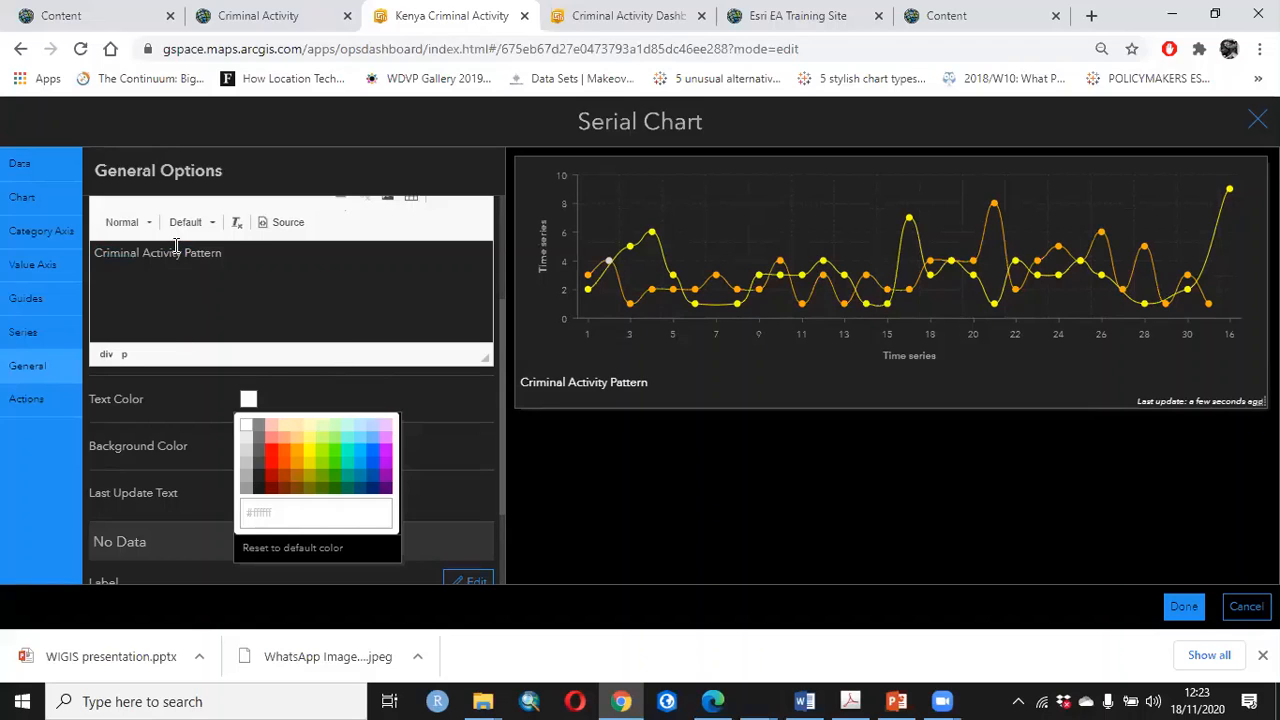
scroll(199, 305, "up", 1)
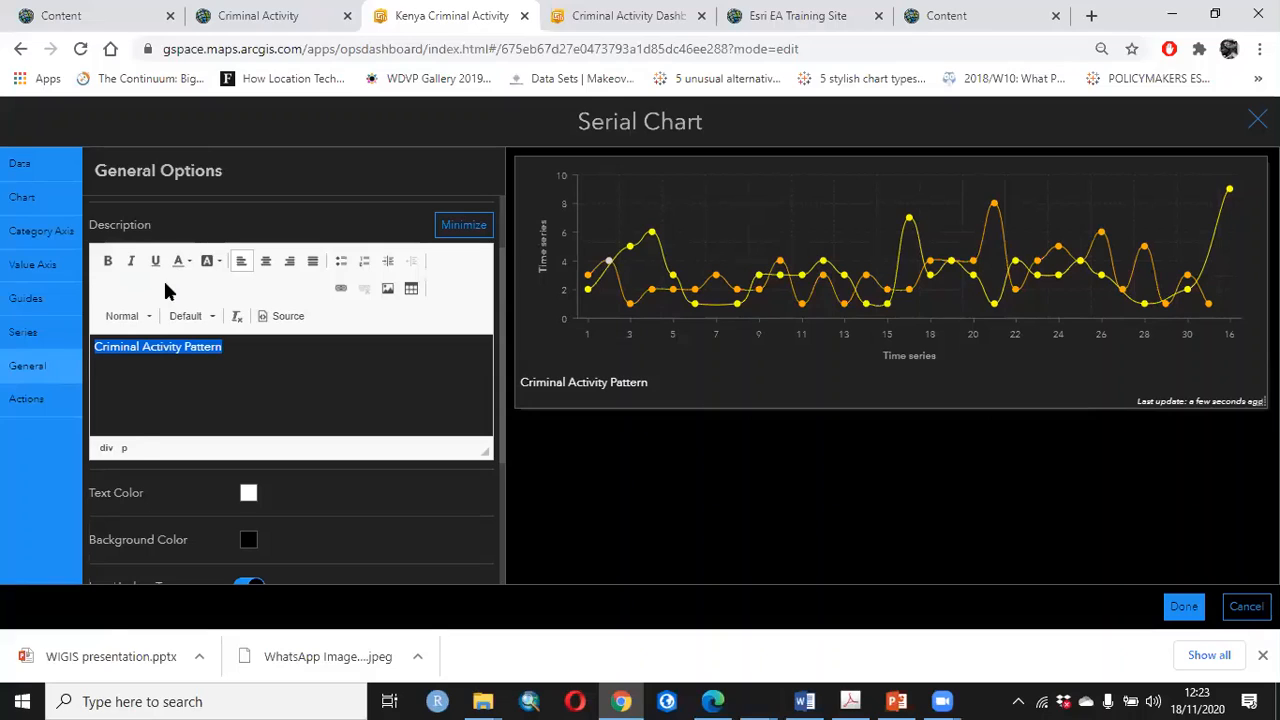
key("ctrl+i")
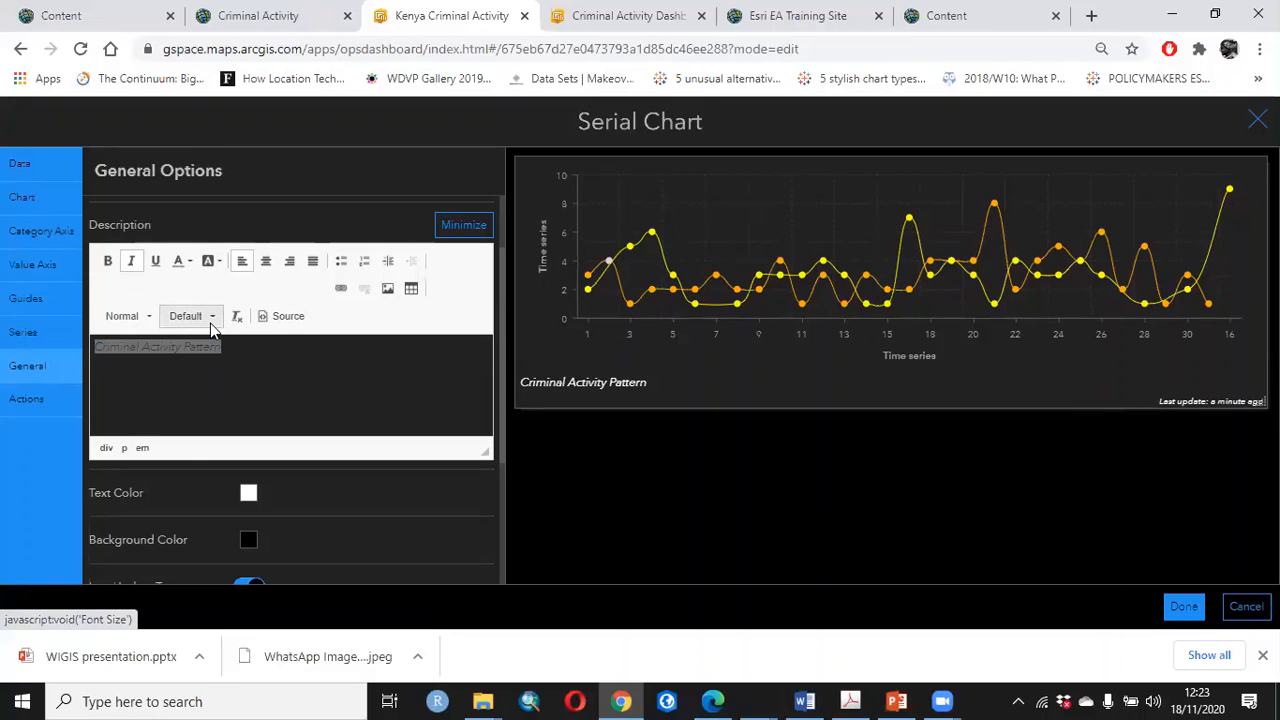
left_click(211, 318)
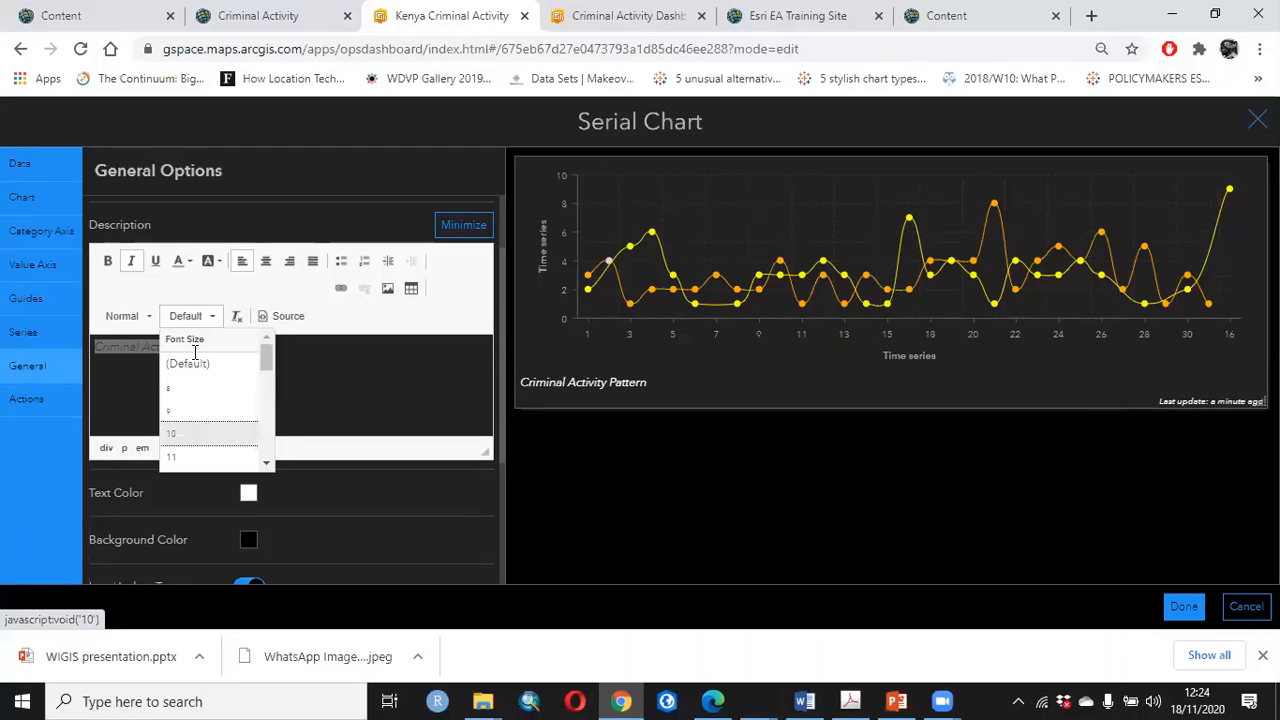
left_click(193, 434)
left_click(190, 319)
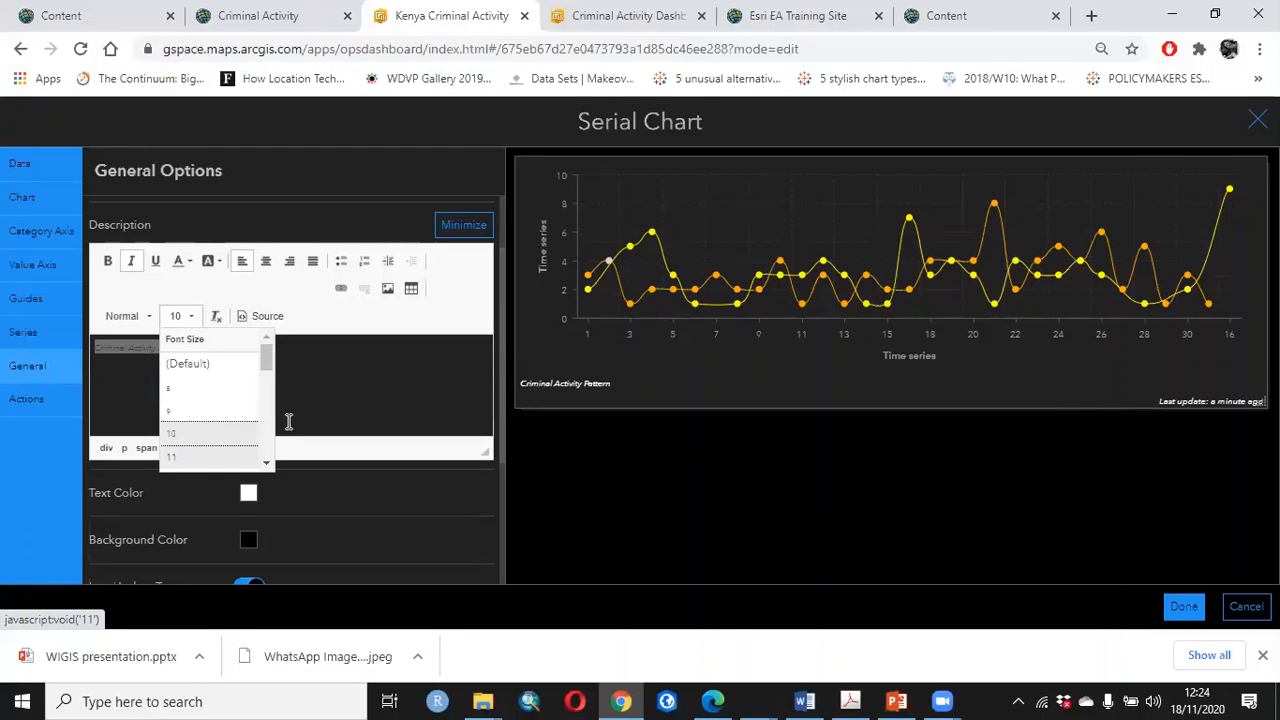
left_click(220, 447)
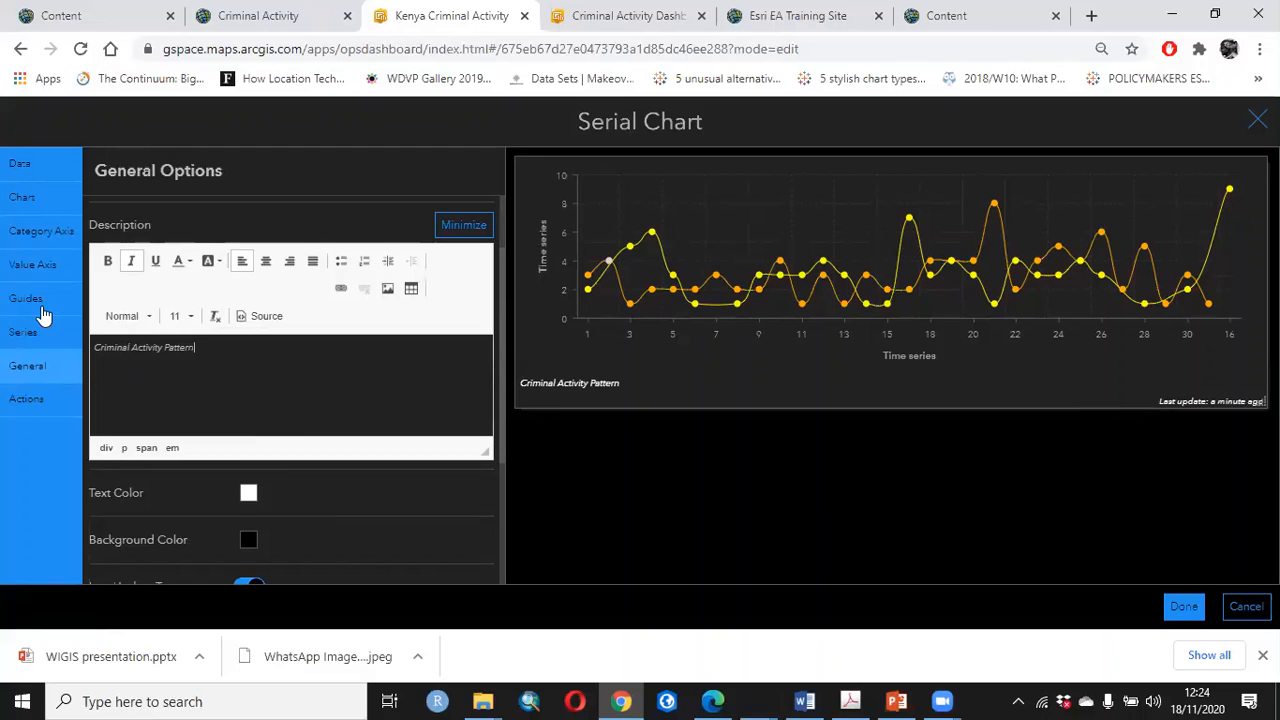
Review the serial chart's action, series, guide and value axis settings, including the value axis color
left_click(22, 400)
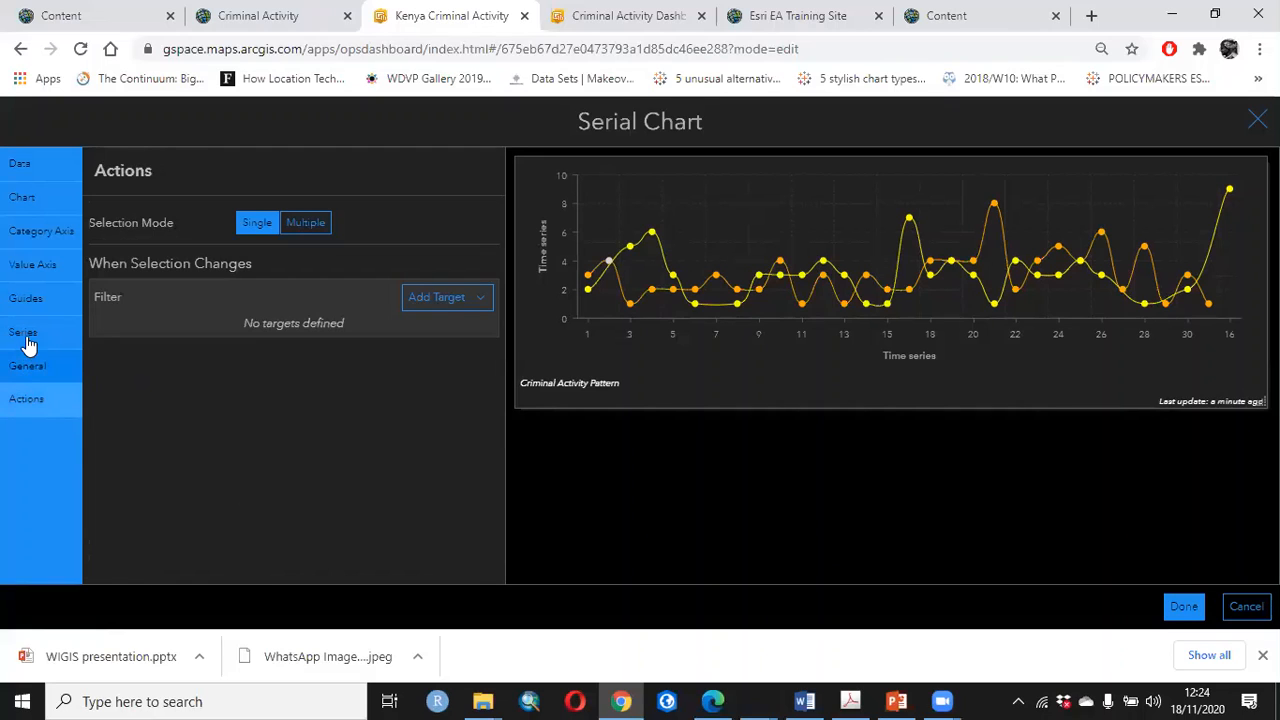
left_click(24, 333)
scroll(313, 350, "down", 3)
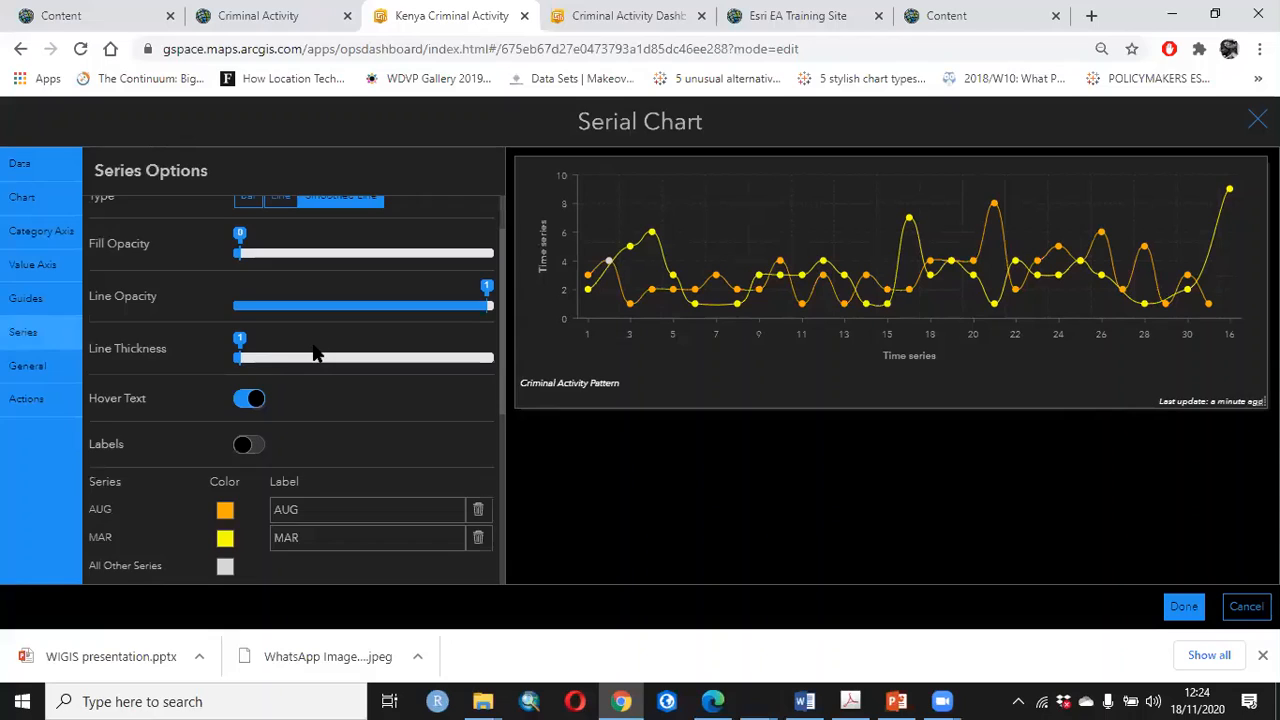
left_click(26, 298)
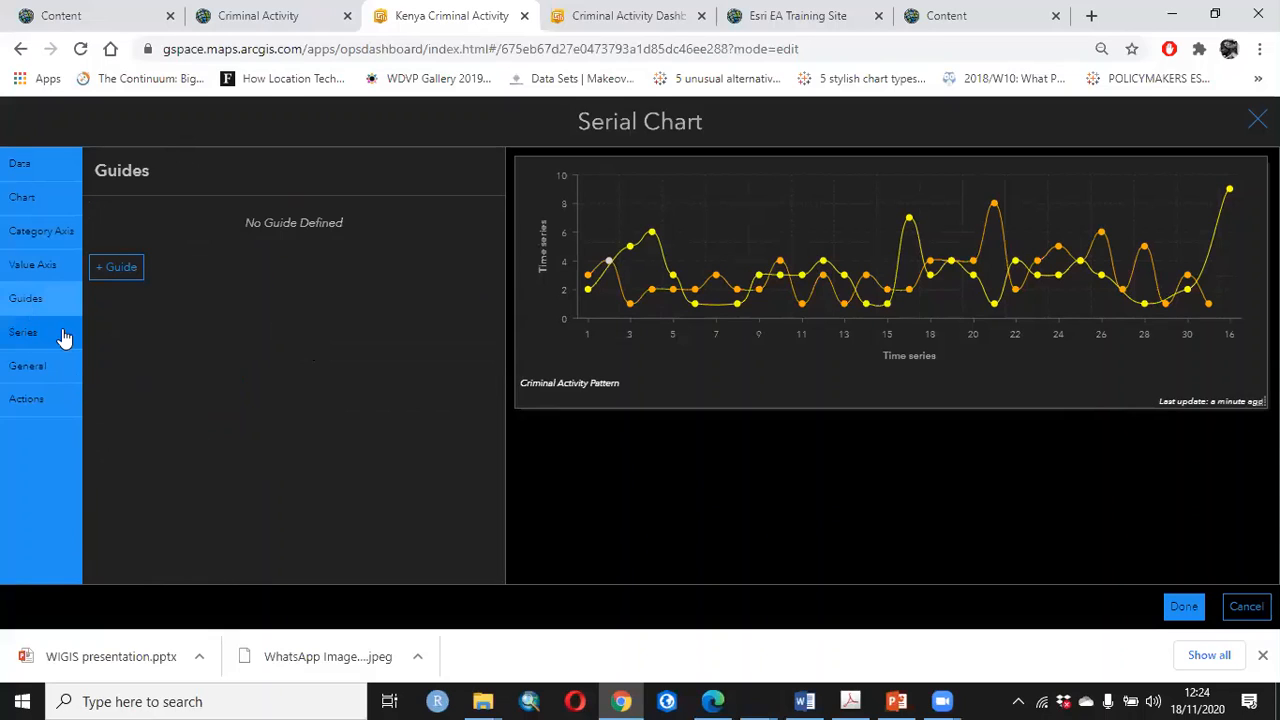
left_click(32, 265)
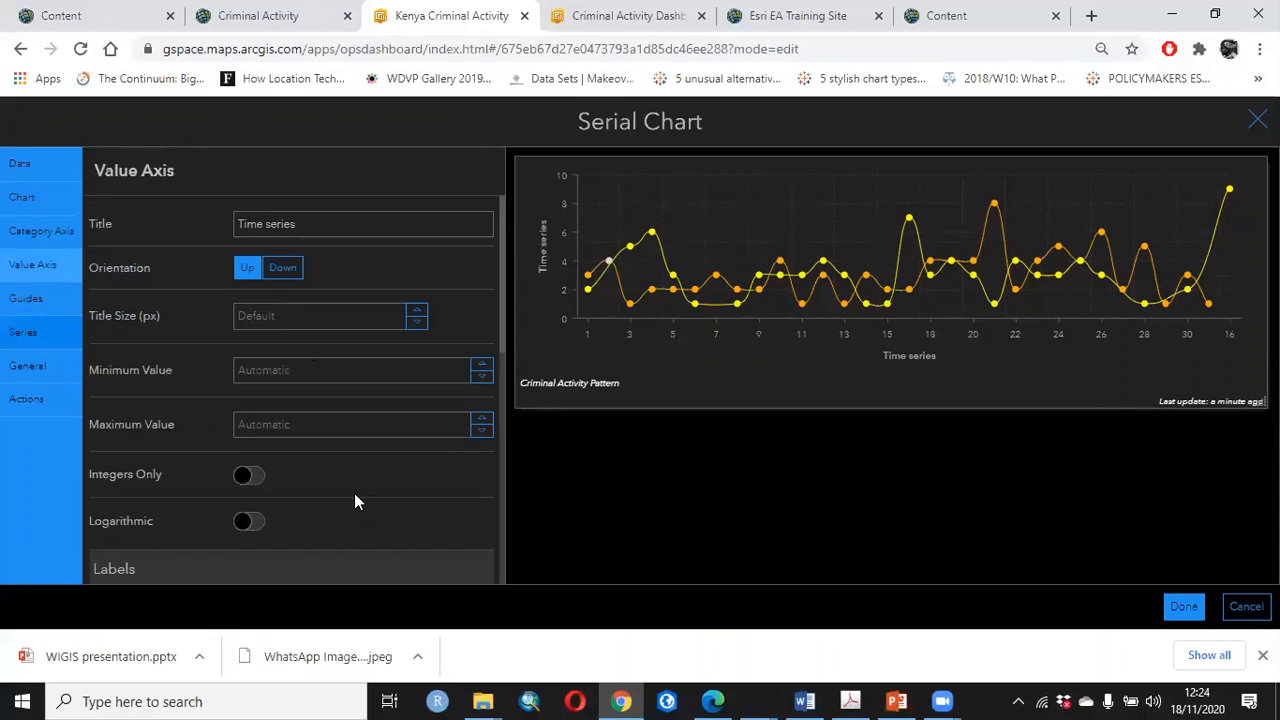
scroll(354, 493, "down", 4)
scroll(351, 458, "down", 3)
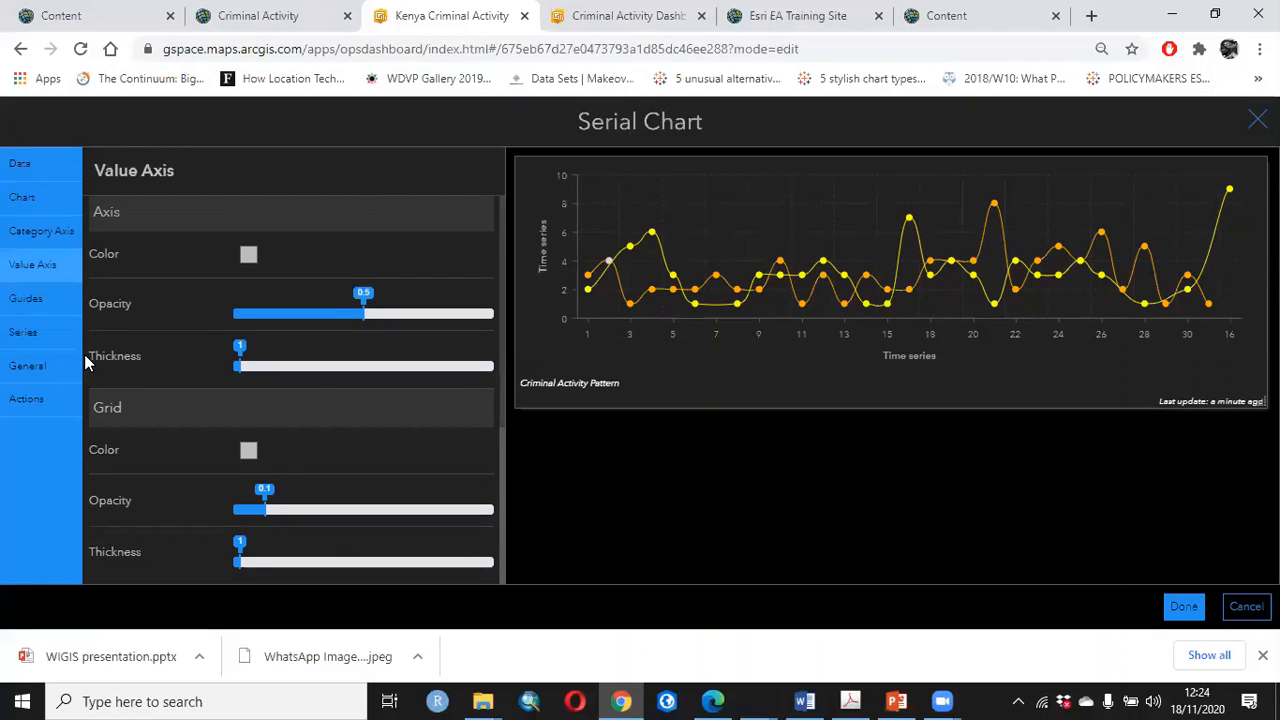
left_click(248, 254)
Set the category axis label placement of the serial chart to Staggered
left_click(30, 233)
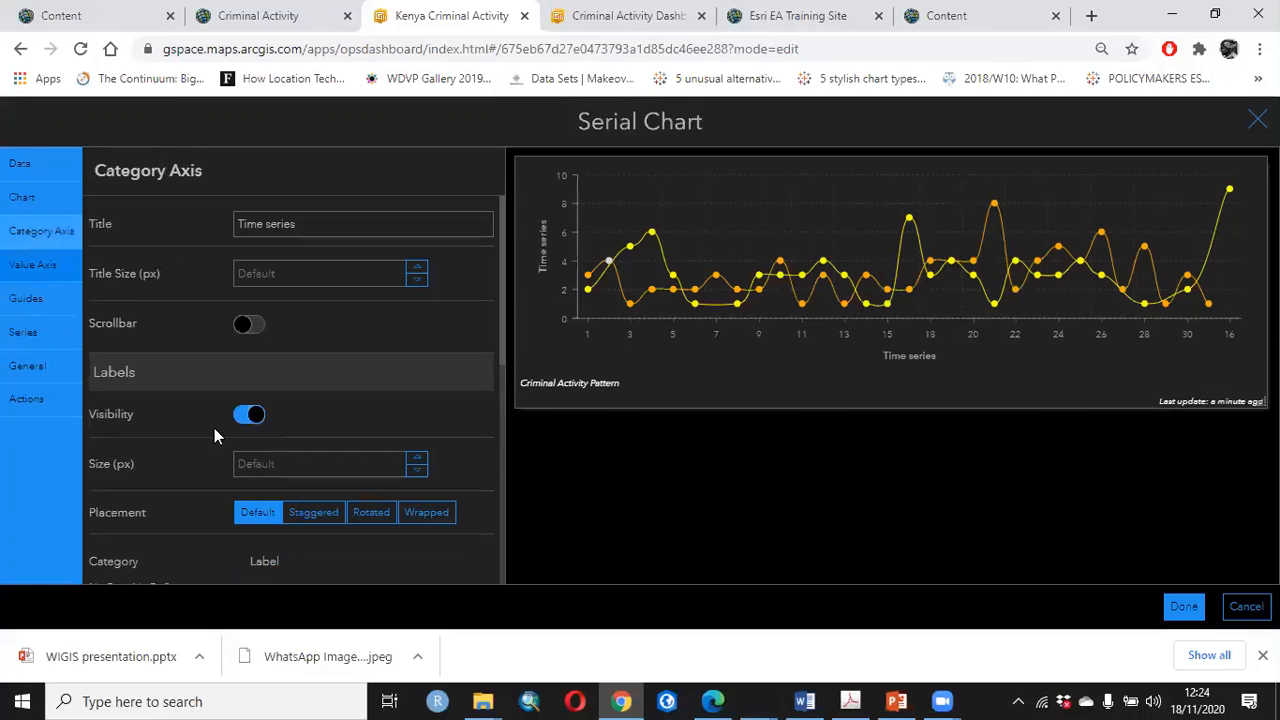
scroll(313, 506, "down", 2)
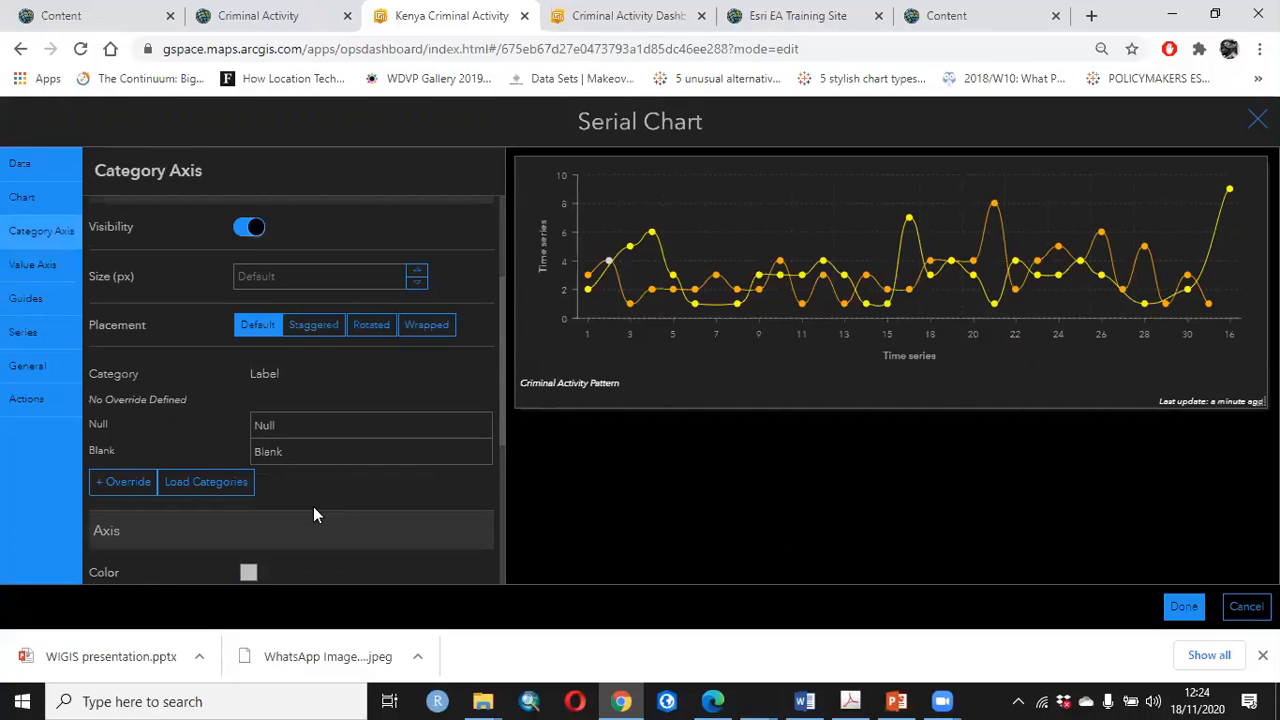
left_click(311, 326)
left_click(371, 335)
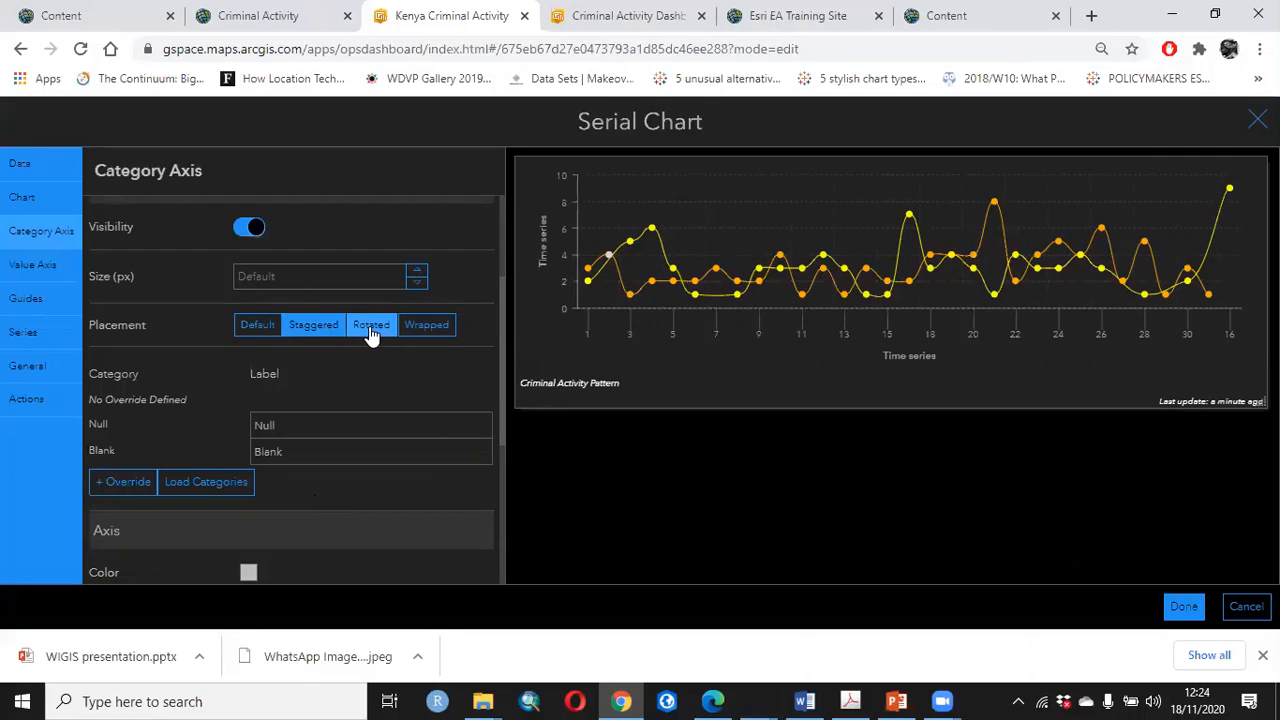
left_click(315, 331)
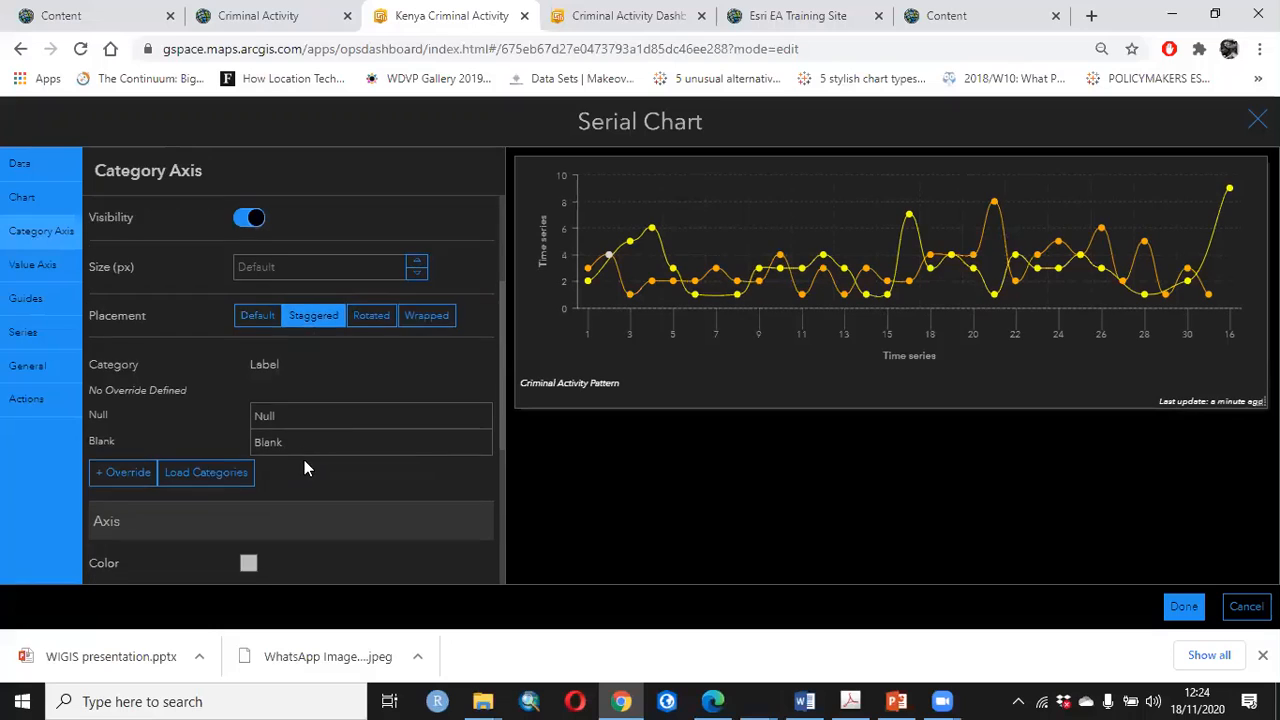
scroll(304, 460, "down", 3)
left_click(250, 257)
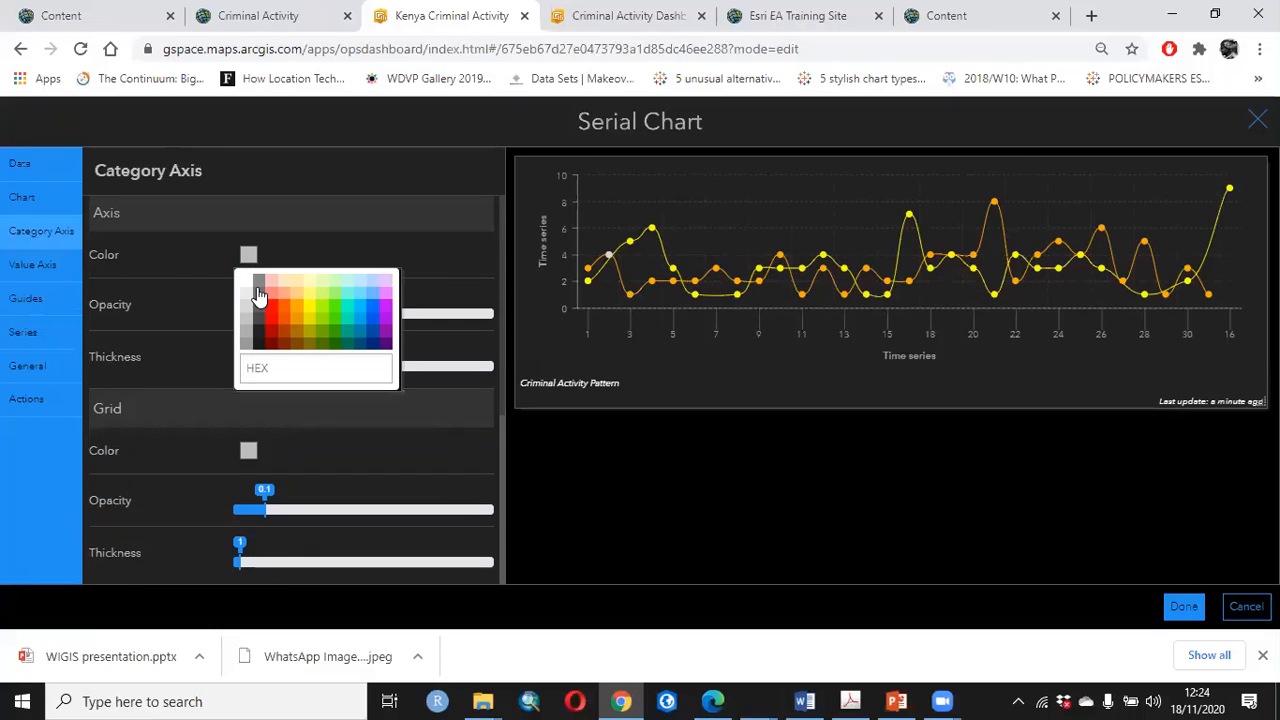
Set the serial chart's legend placement to Side
left_click(36, 193)
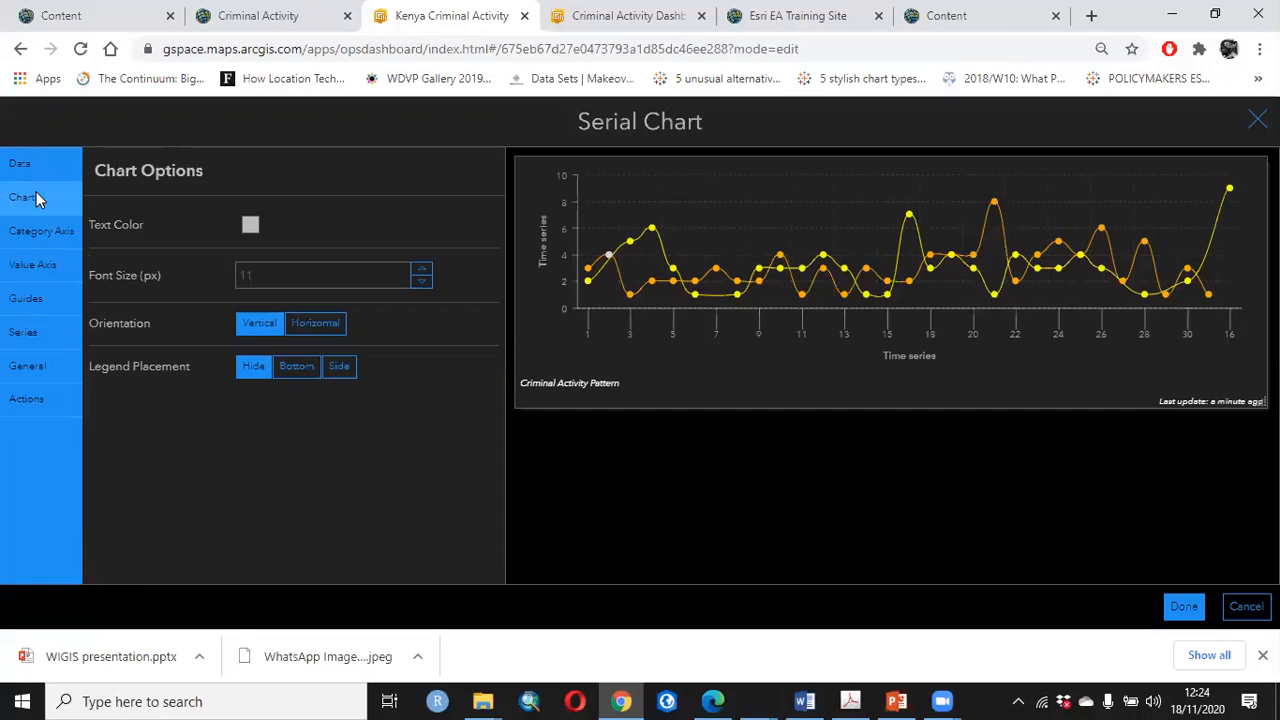
left_click(338, 368)
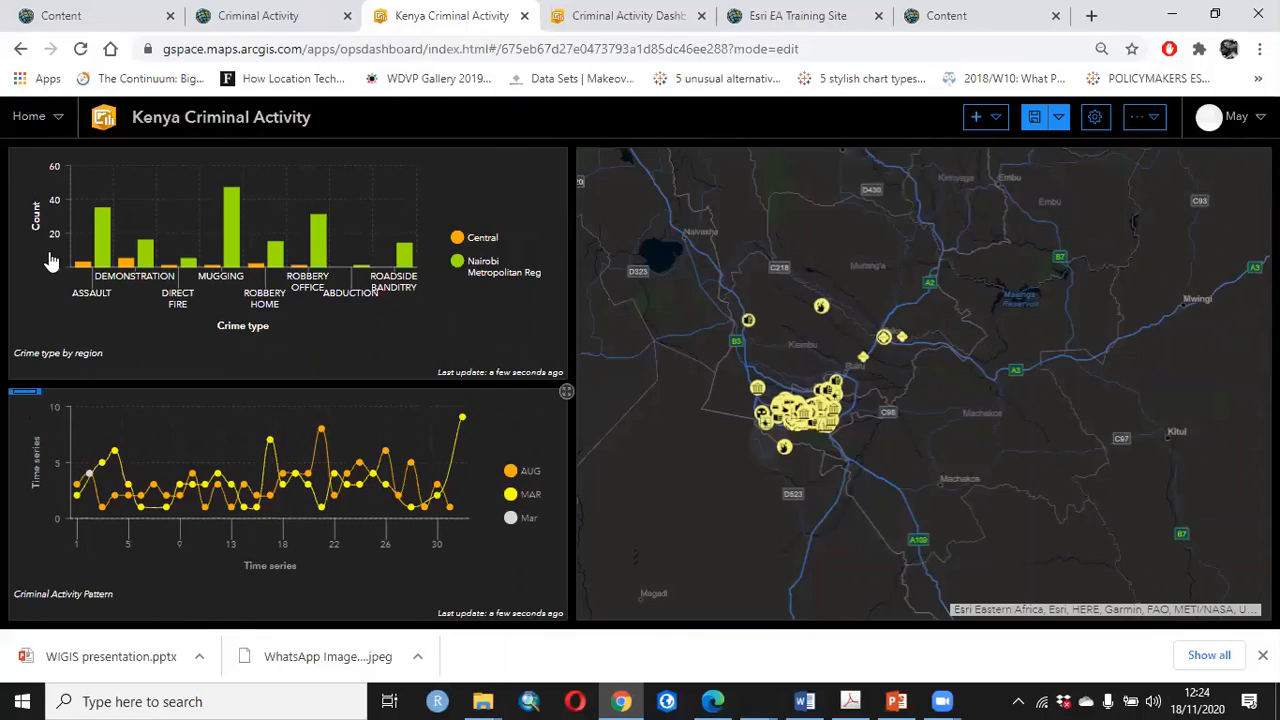
Recolor the MAR series green in the Criminal Activity Pattern chart and save the dashboard
left_click(20, 424)
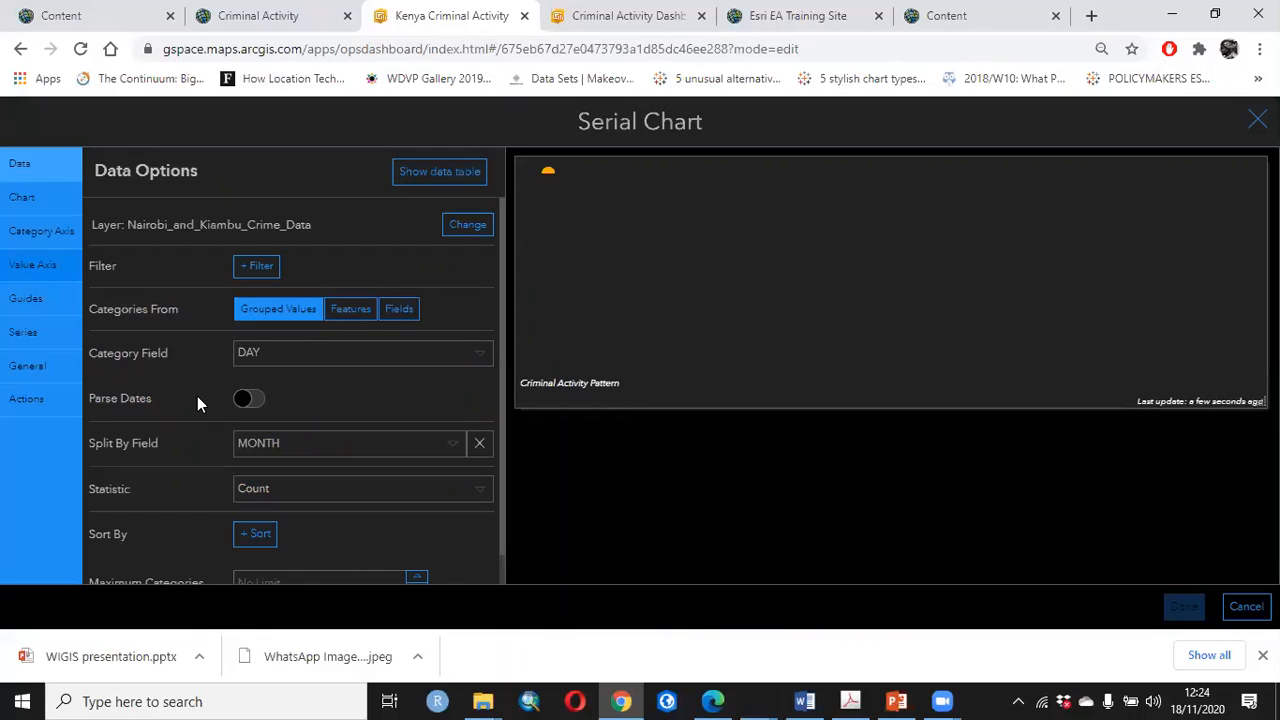
left_click(50, 268)
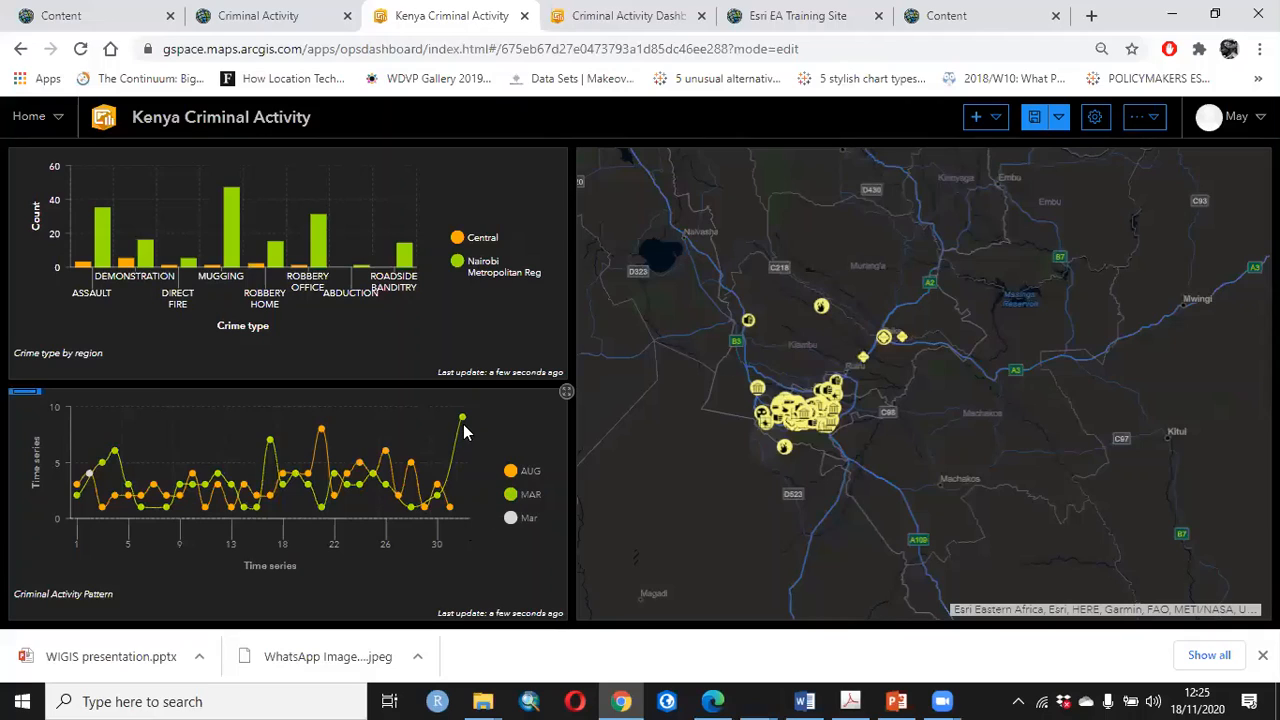
mouse_move(462, 424)
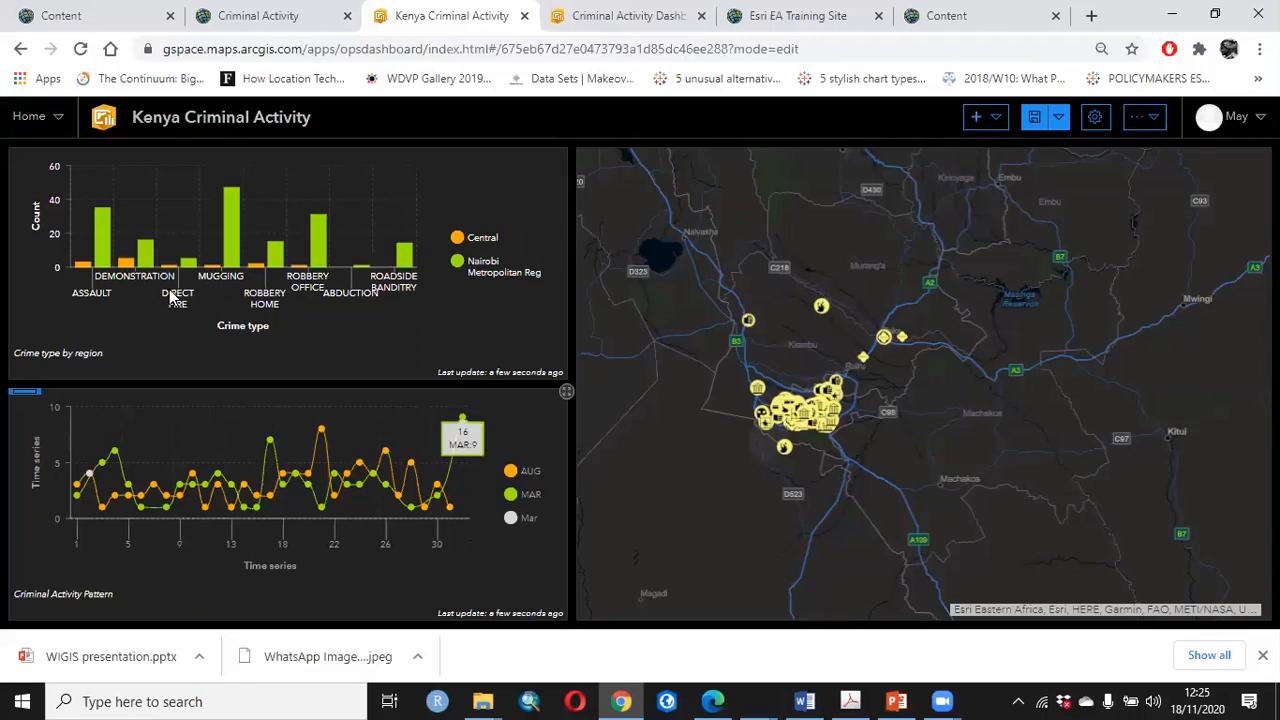
left_click(1036, 120)
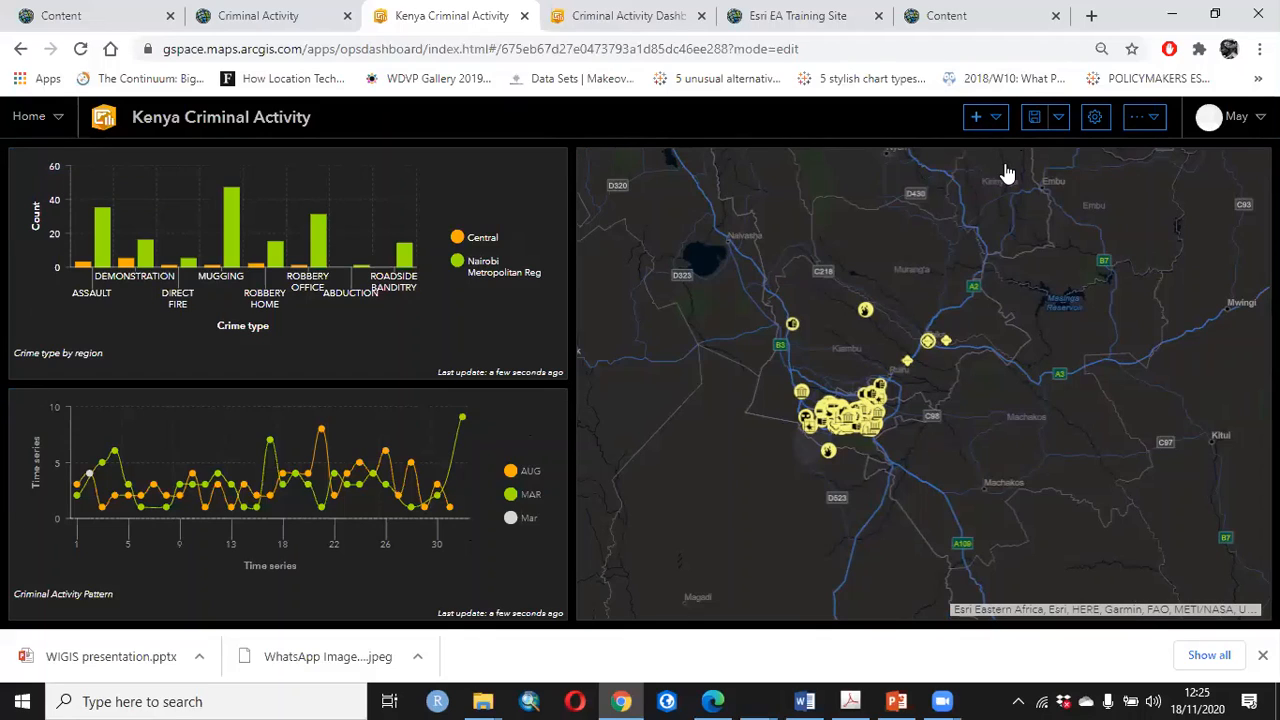
Add a header to the dashboard above the charts and map
left_click(984, 117)
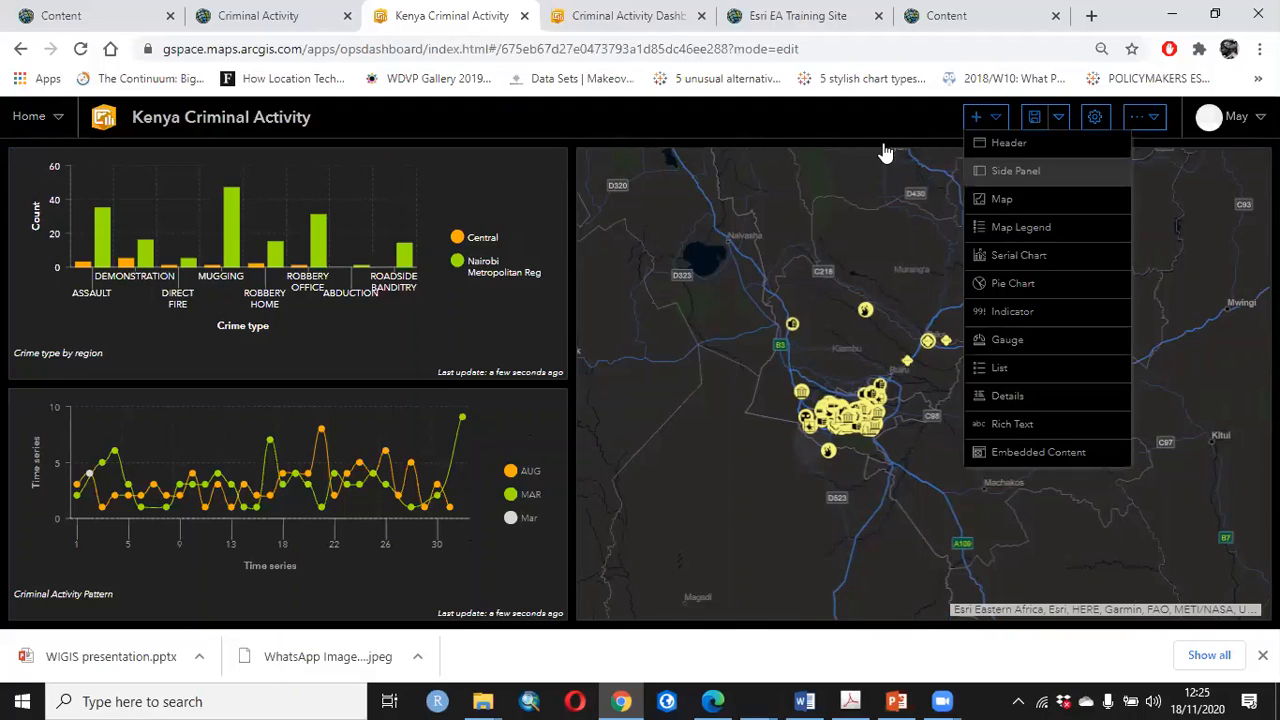
left_click(1008, 143)
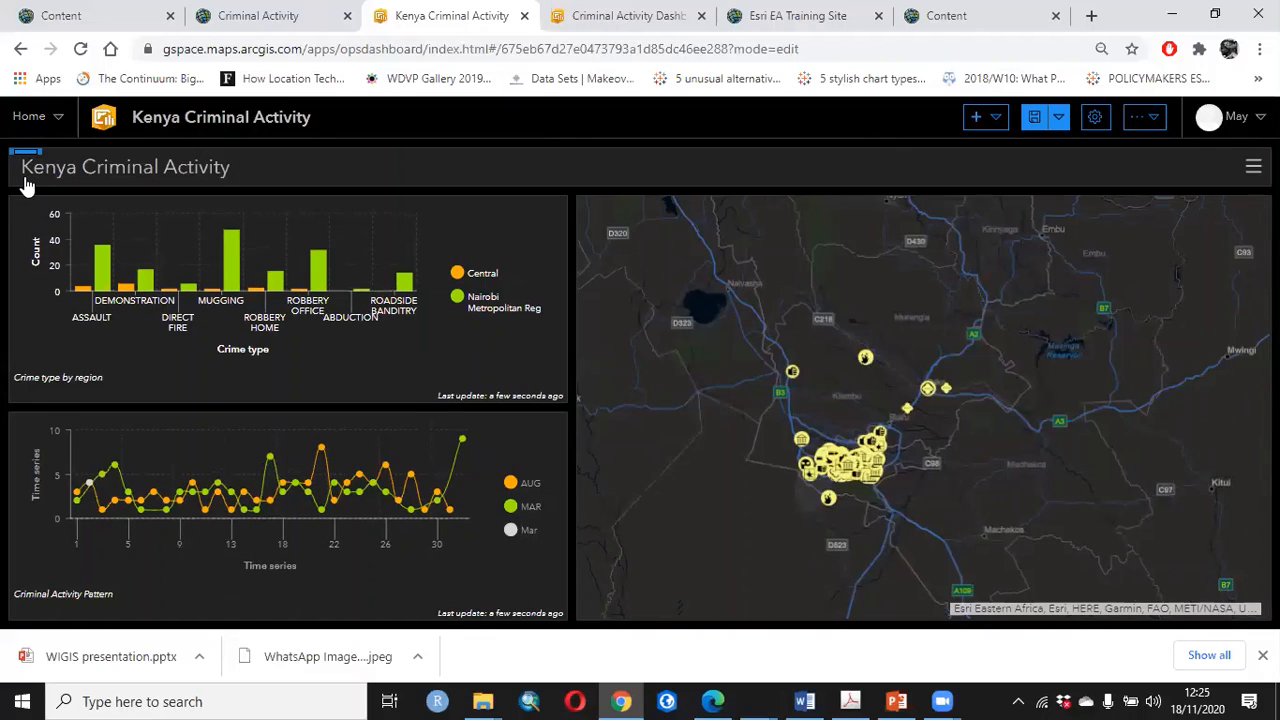
mouse_move(26, 186)
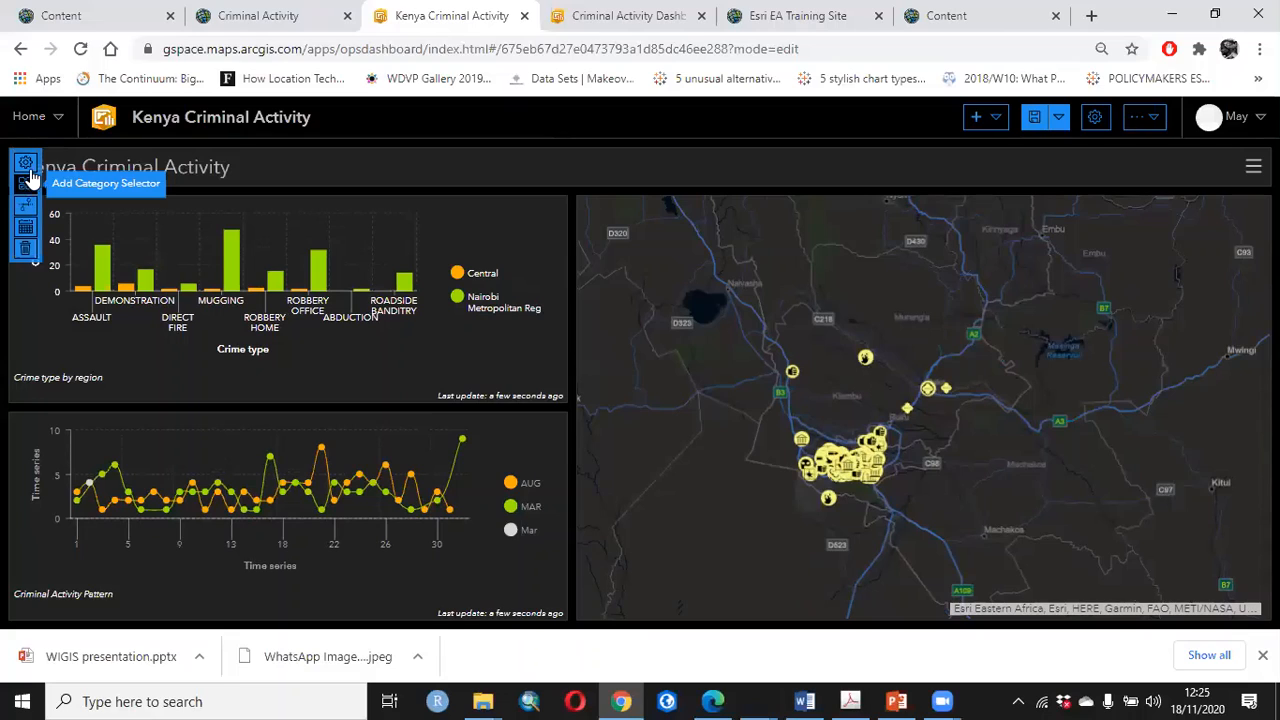
left_click(1002, 122)
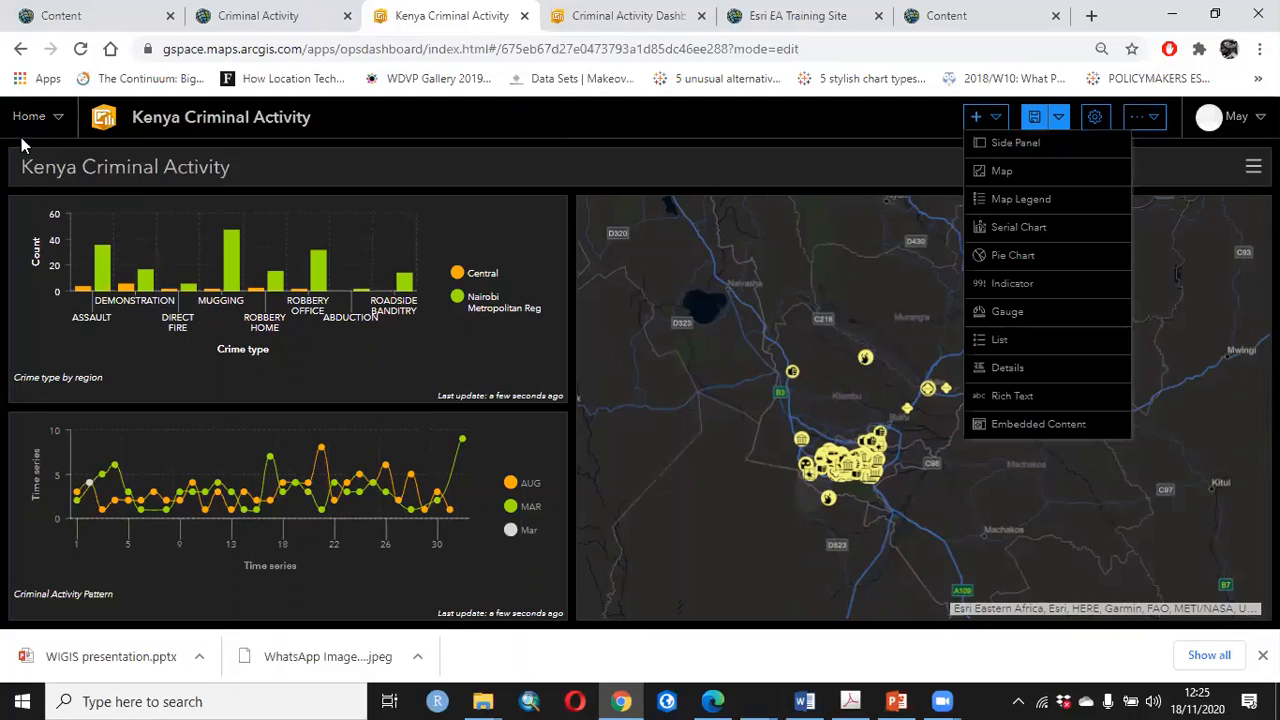
left_click(33, 159)
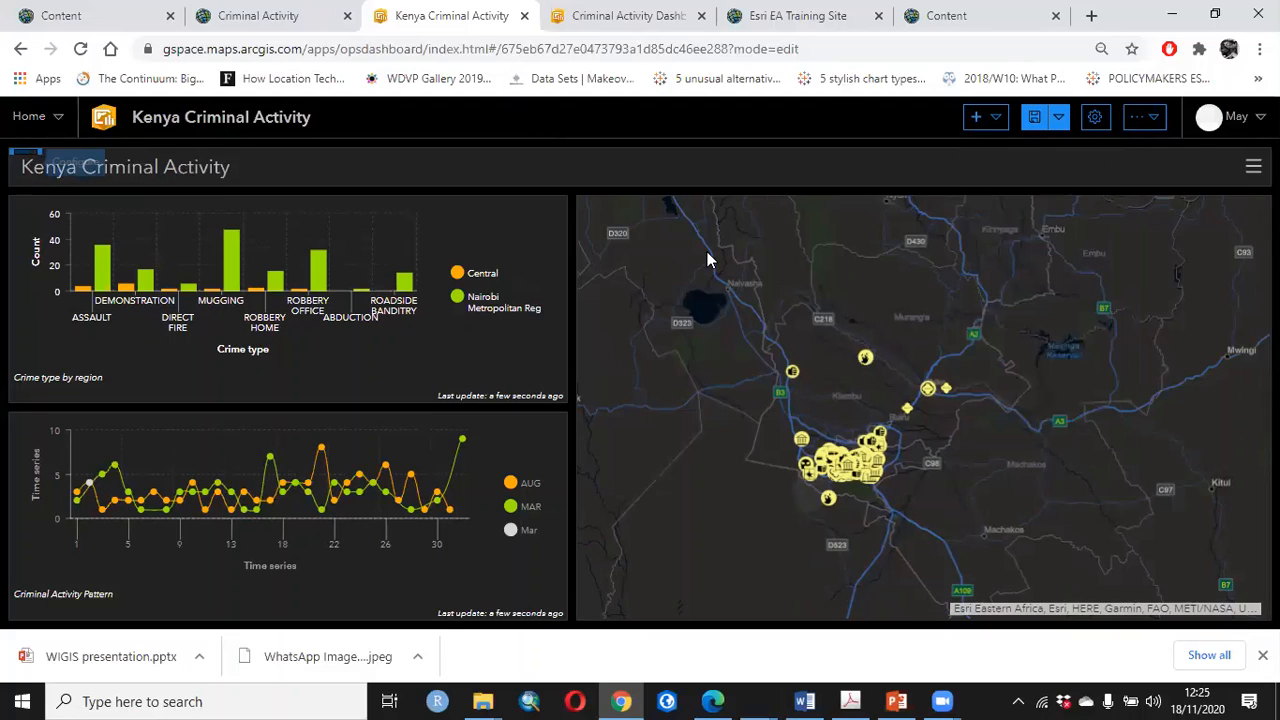
Add a category selector to the header, using grouped values of the REGION field from the Nairobi_and_Kiambu_Crime_Data layer
mouse_move(14, 162)
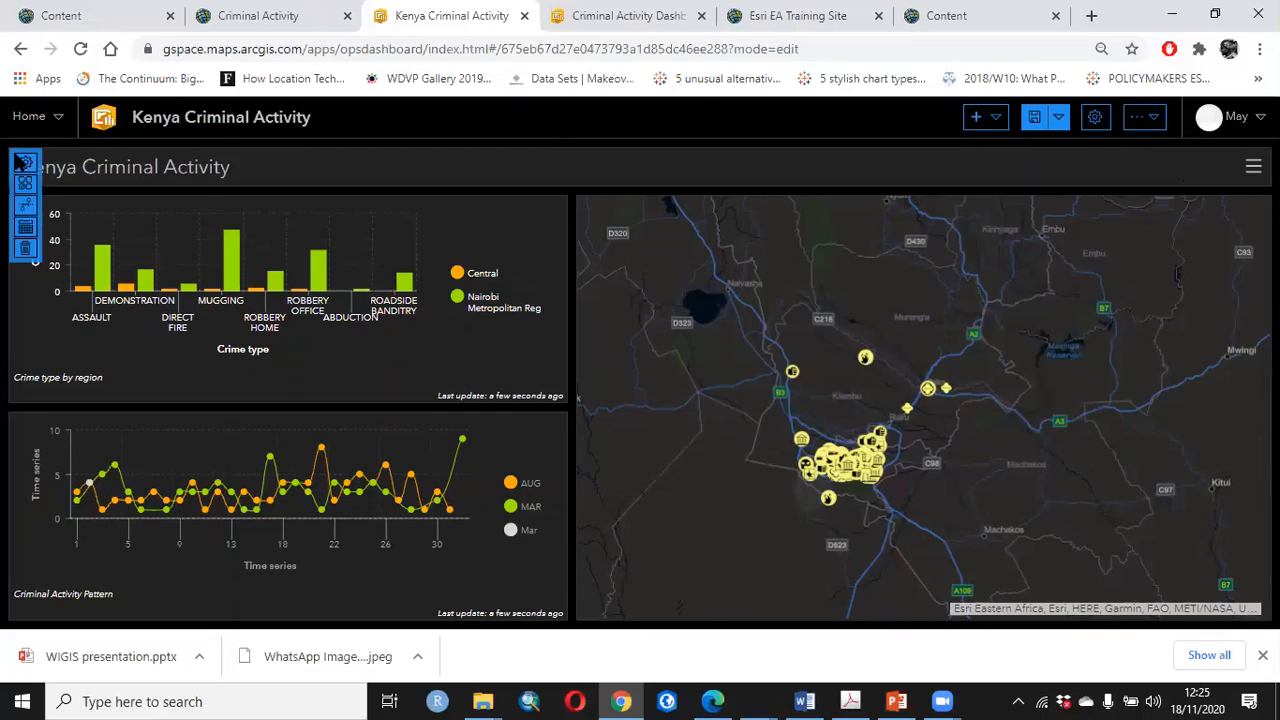
left_click(22, 184)
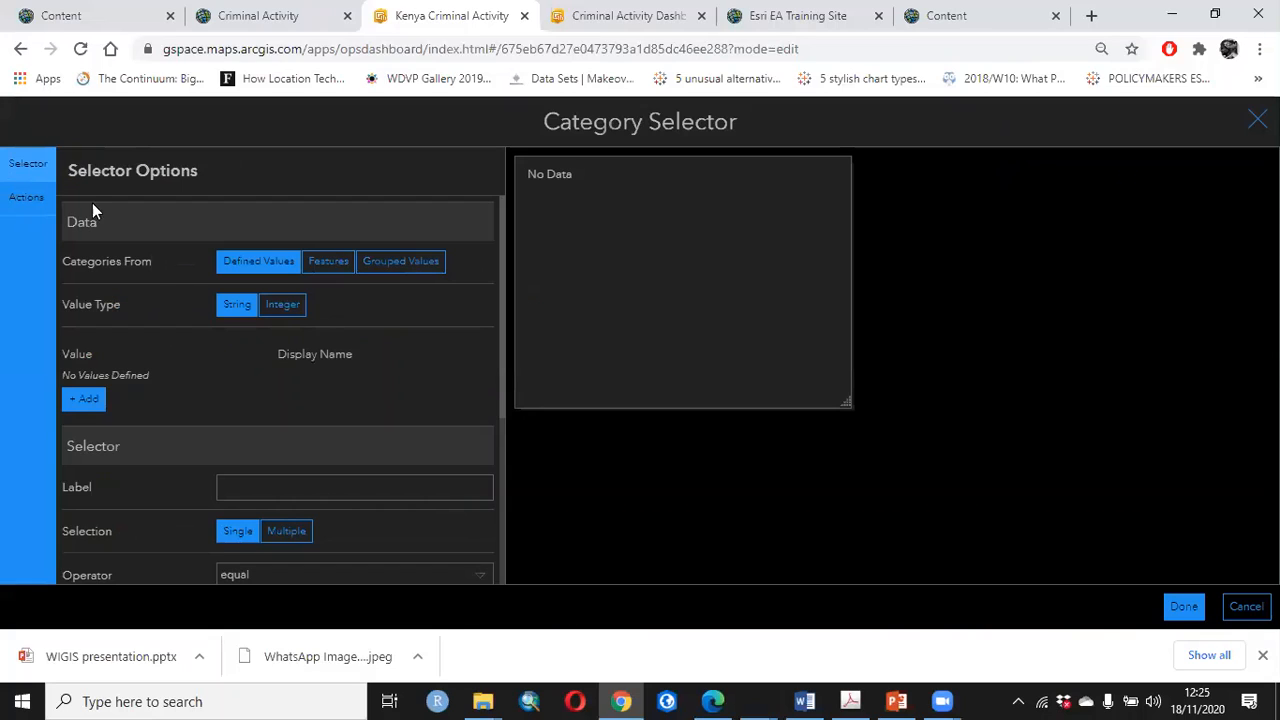
left_click(395, 263)
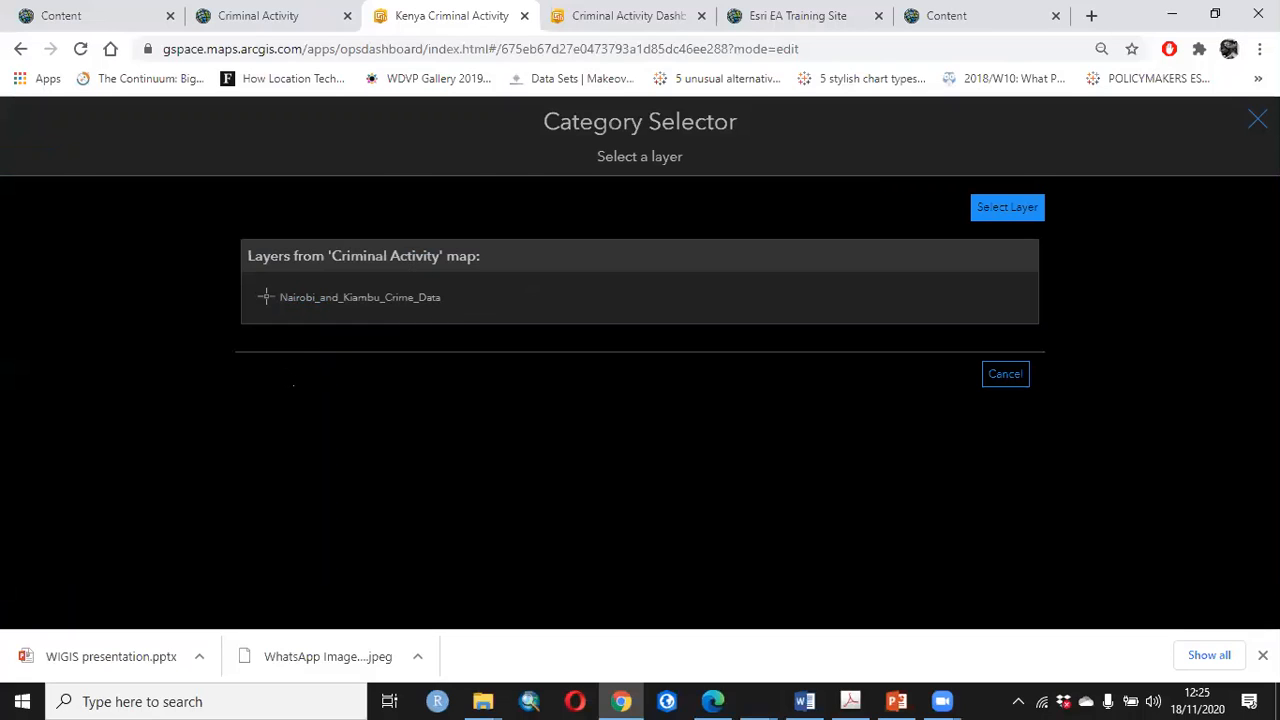
left_click(420, 300)
left_click(296, 389)
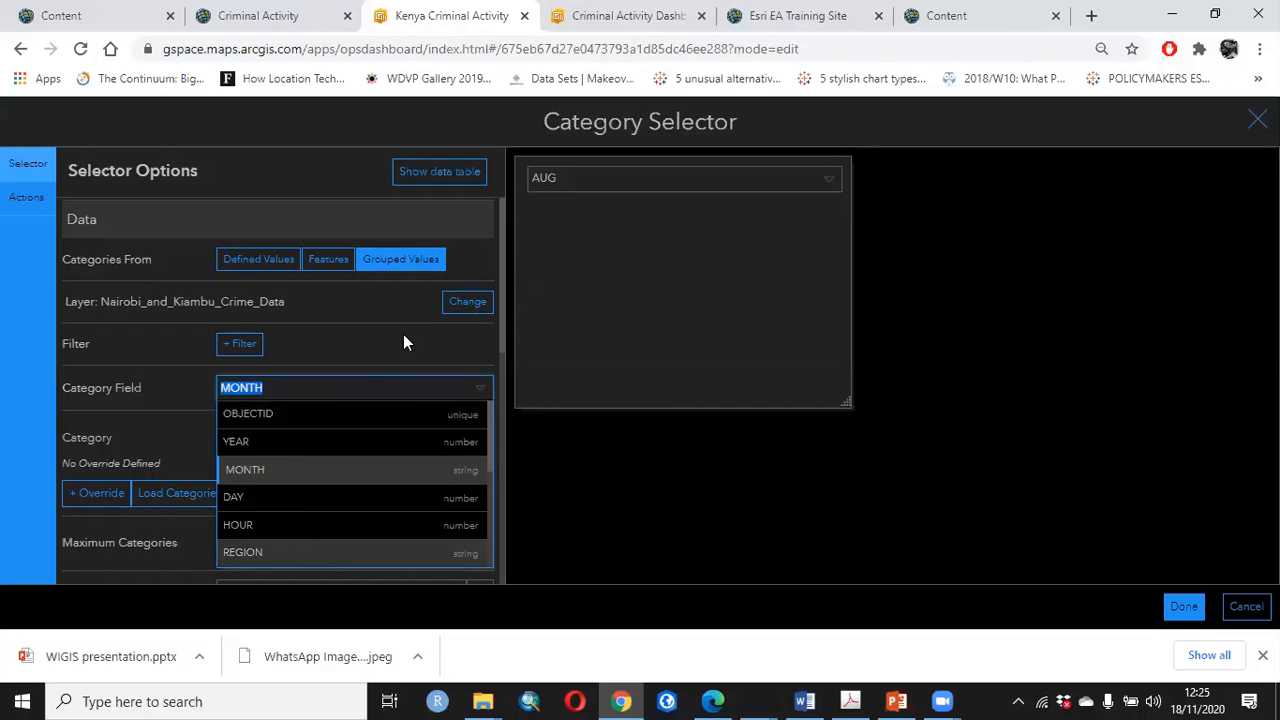
left_click(345, 553)
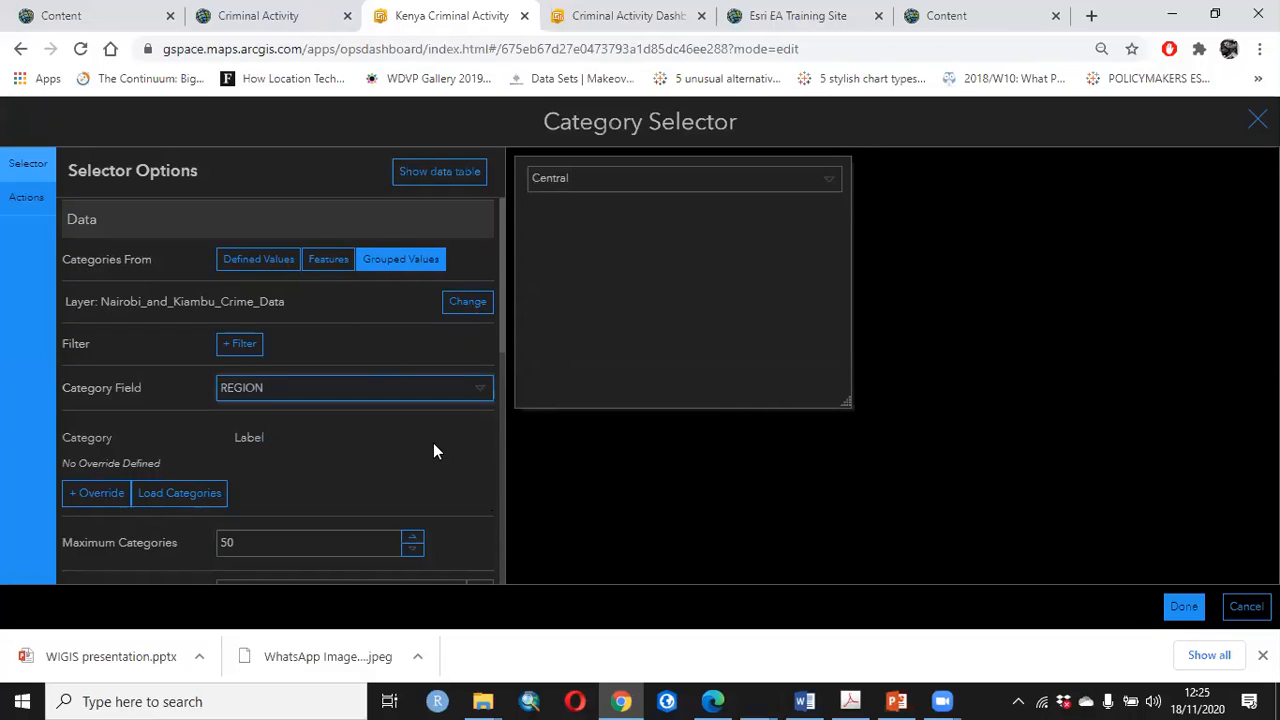
scroll(433, 451, "down", 1)
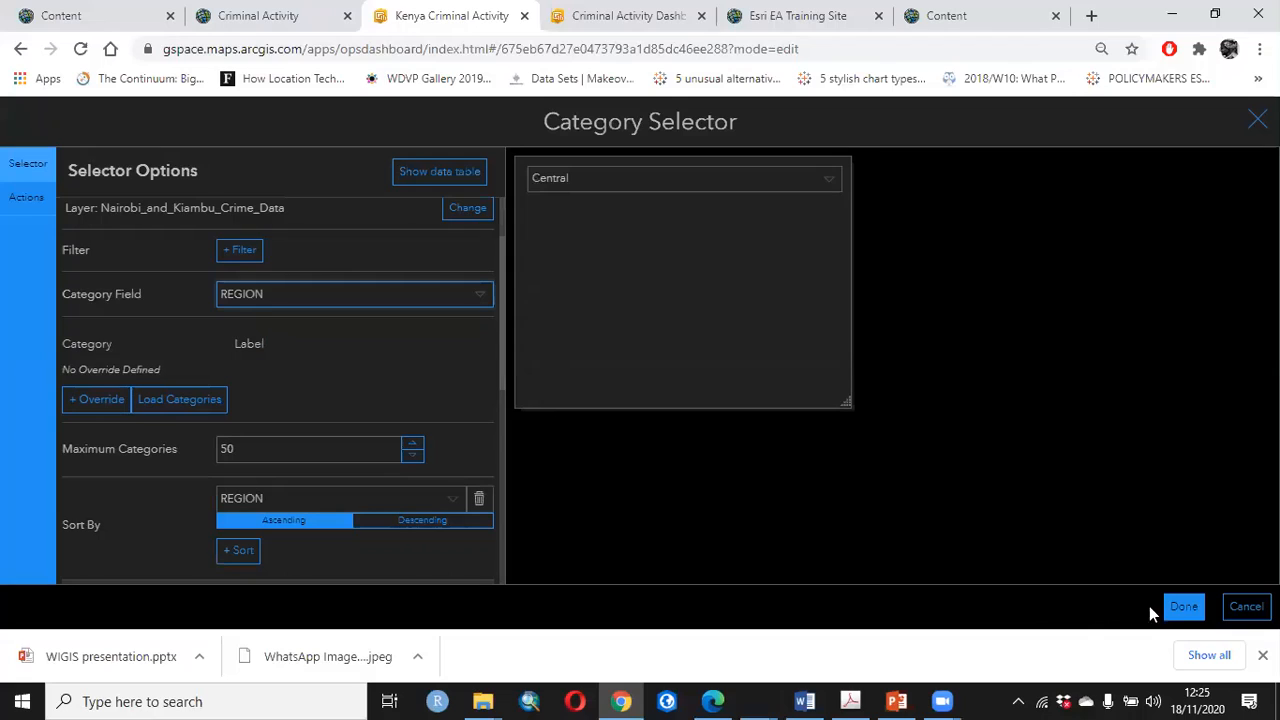
Add Serial Chart (1) as a filter target for when the category selector's selection changes
left_click(26, 198)
left_click(454, 254)
left_click(335, 336)
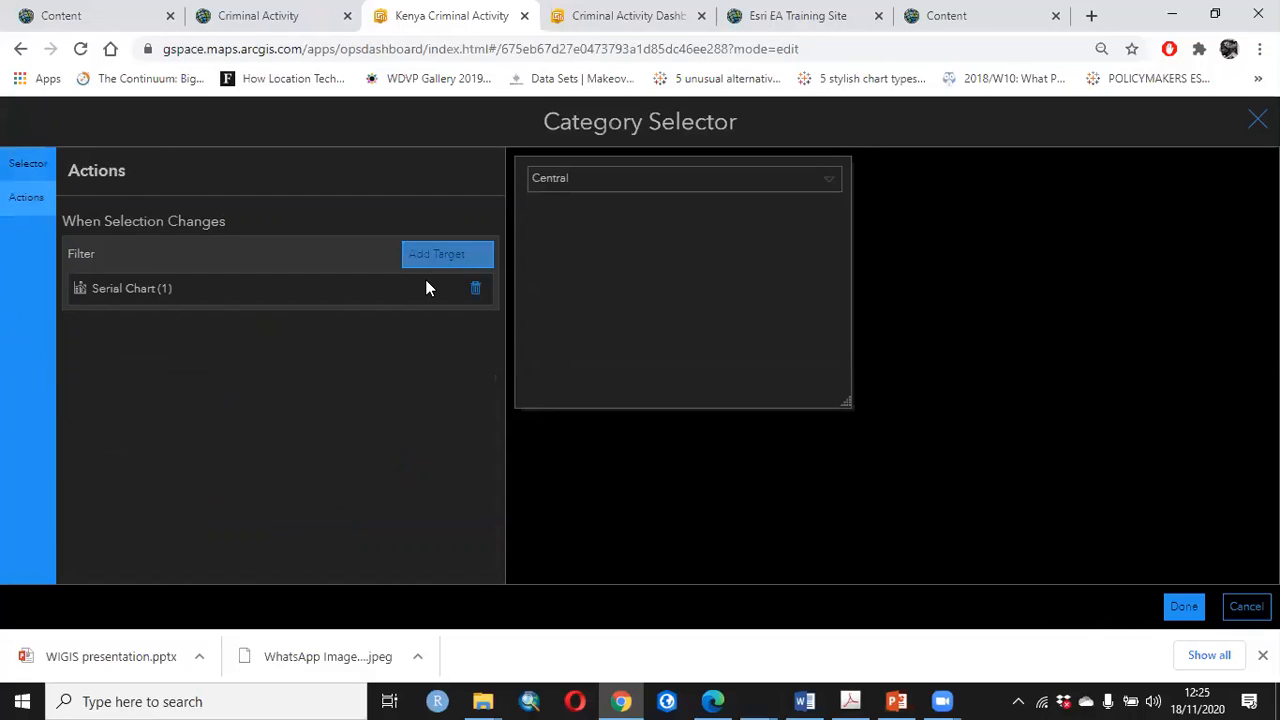
Add the second serial chart as another filter target of the category selector, apply the selector and save the dashboard
left_click(437, 254)
left_click(335, 364)
left_click(1183, 606)
left_click(1034, 117)
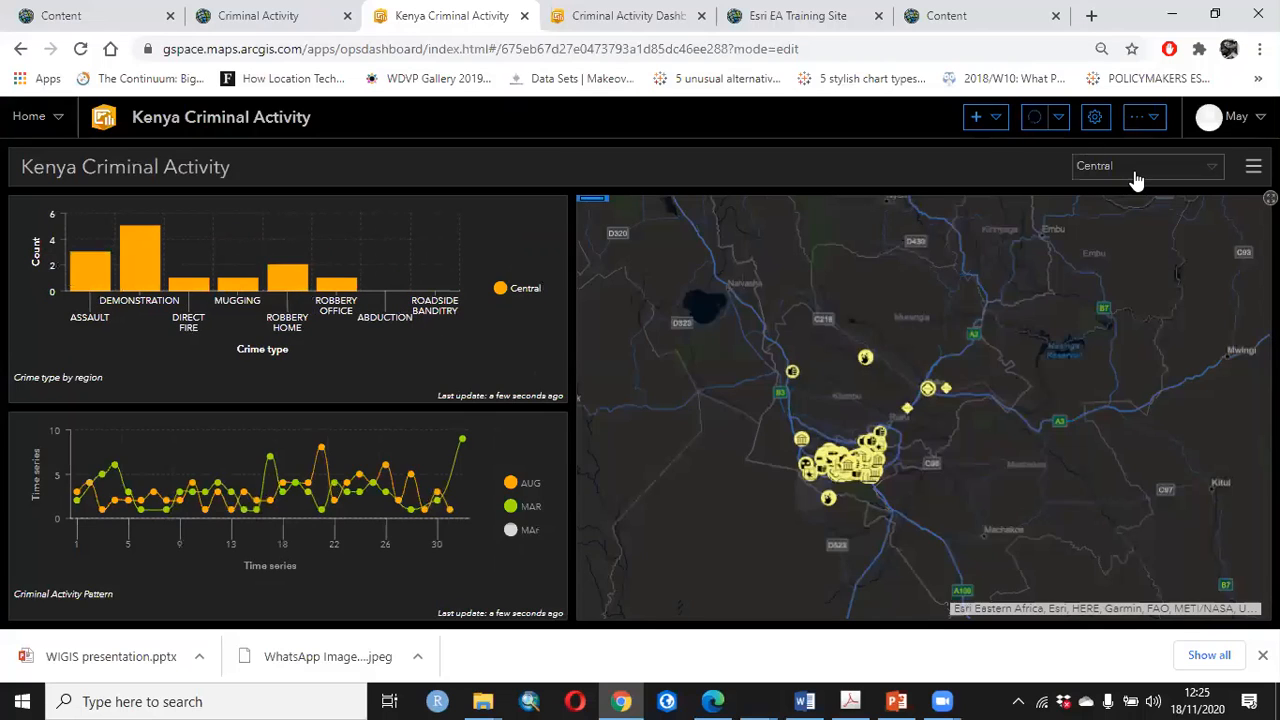
Test the header's region selector by switching to Nairobi Metropolitan Reg, to Central and back to Nairobi Metropolitan Reg, comparing both charts
left_click(1129, 169)
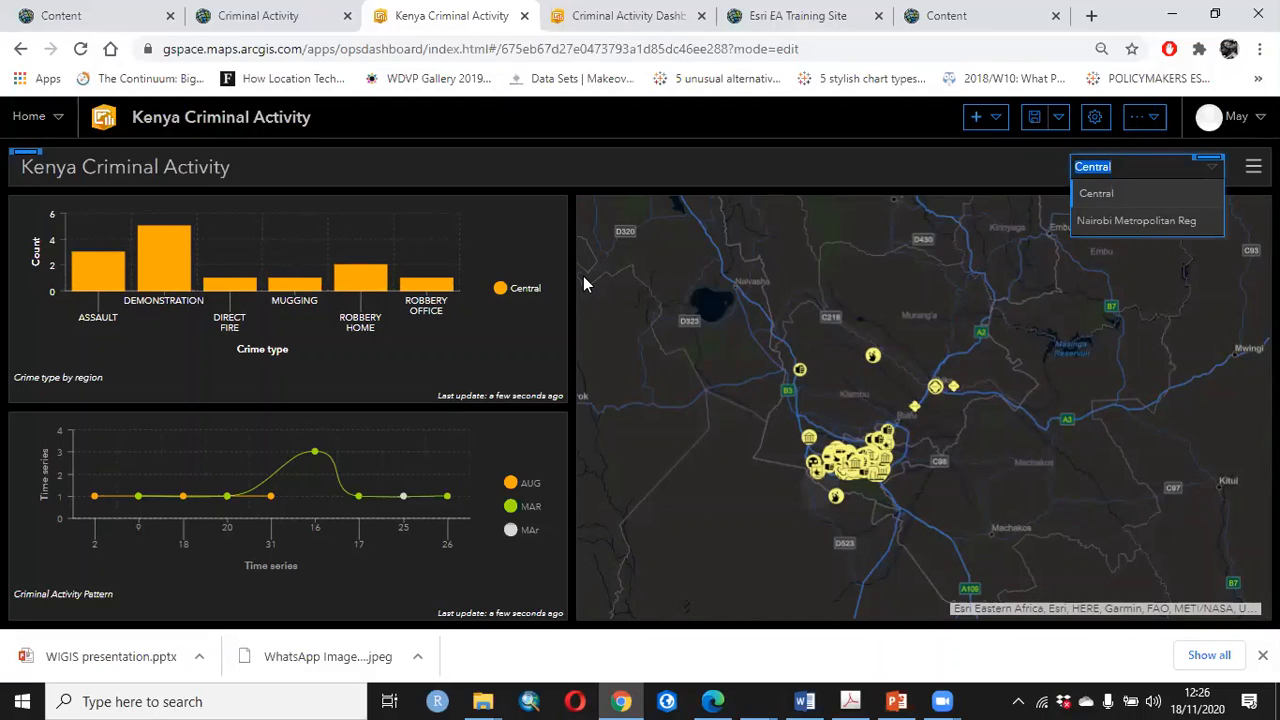
key("Down")
key("Return")
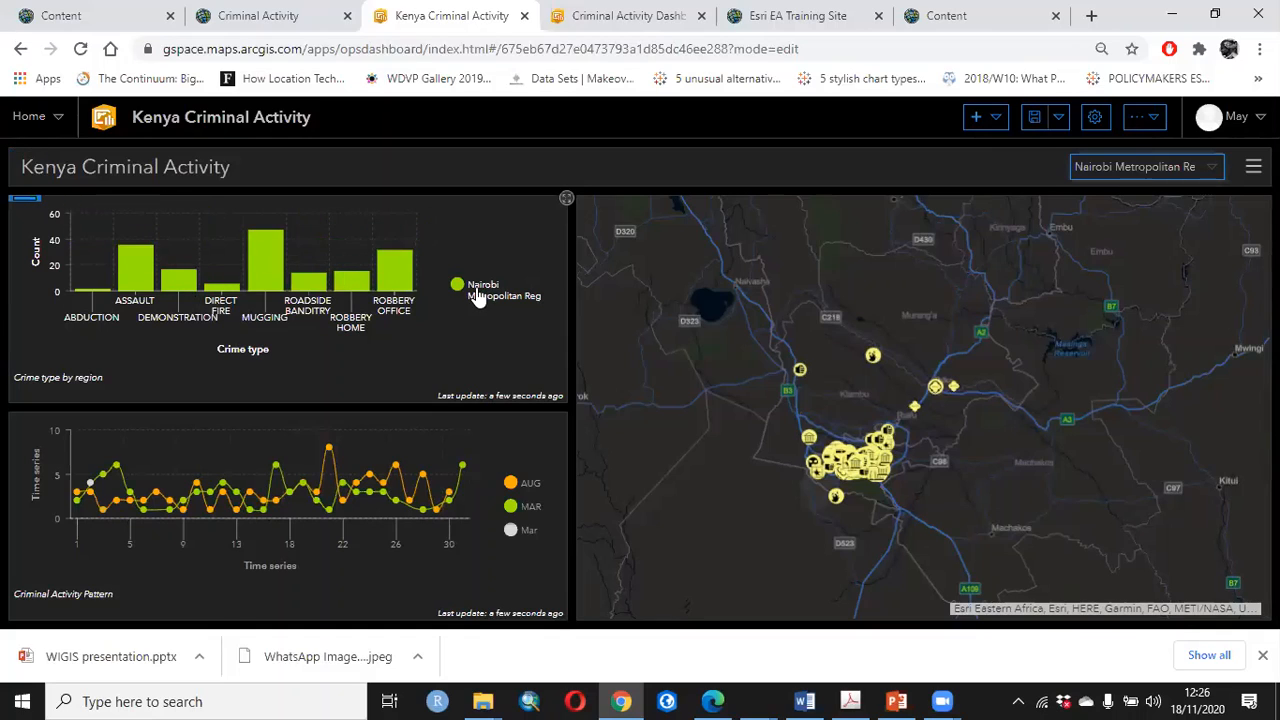
left_click(1216, 172)
left_click(1142, 222)
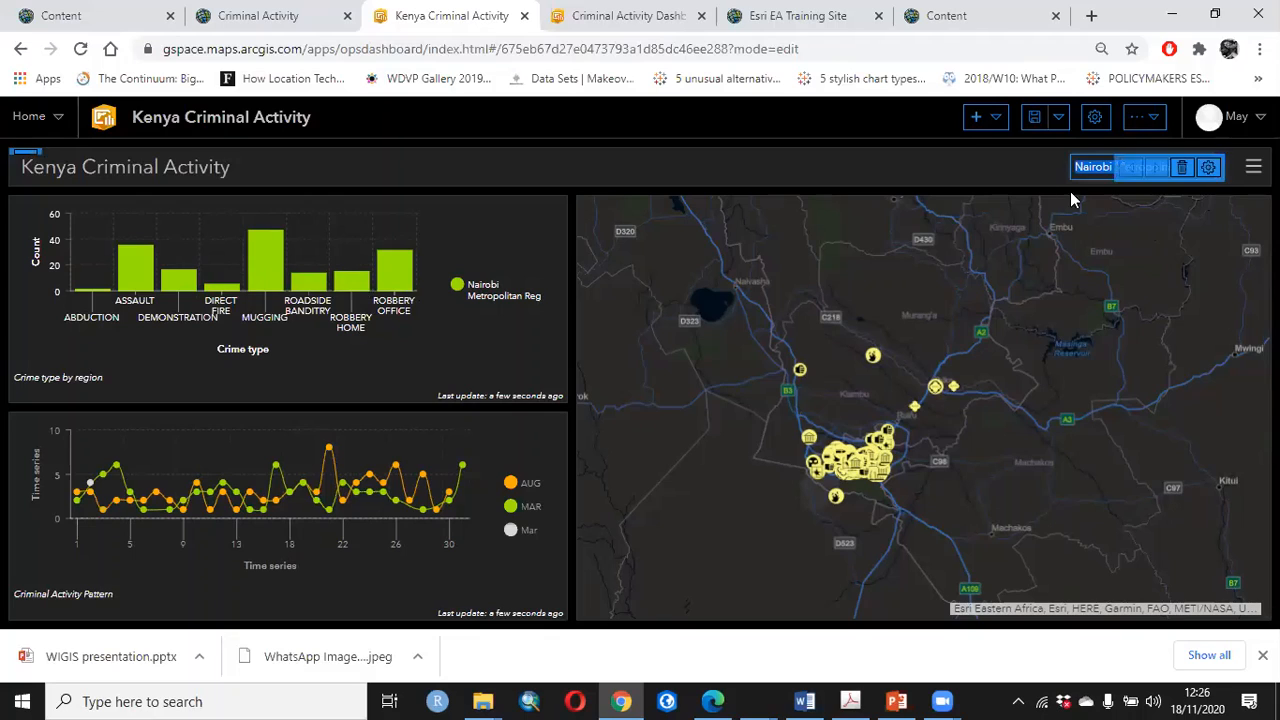
left_click(1160, 170)
left_click(1111, 198)
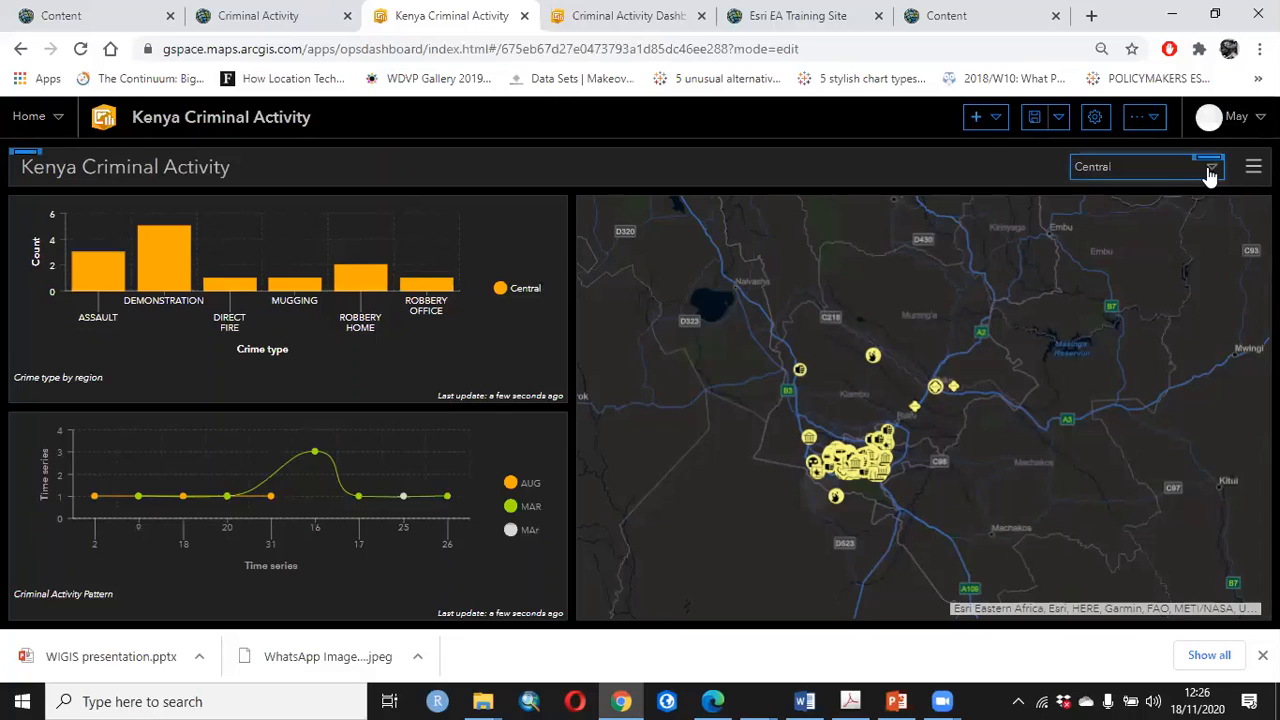
left_click(1206, 170)
left_click(1127, 221)
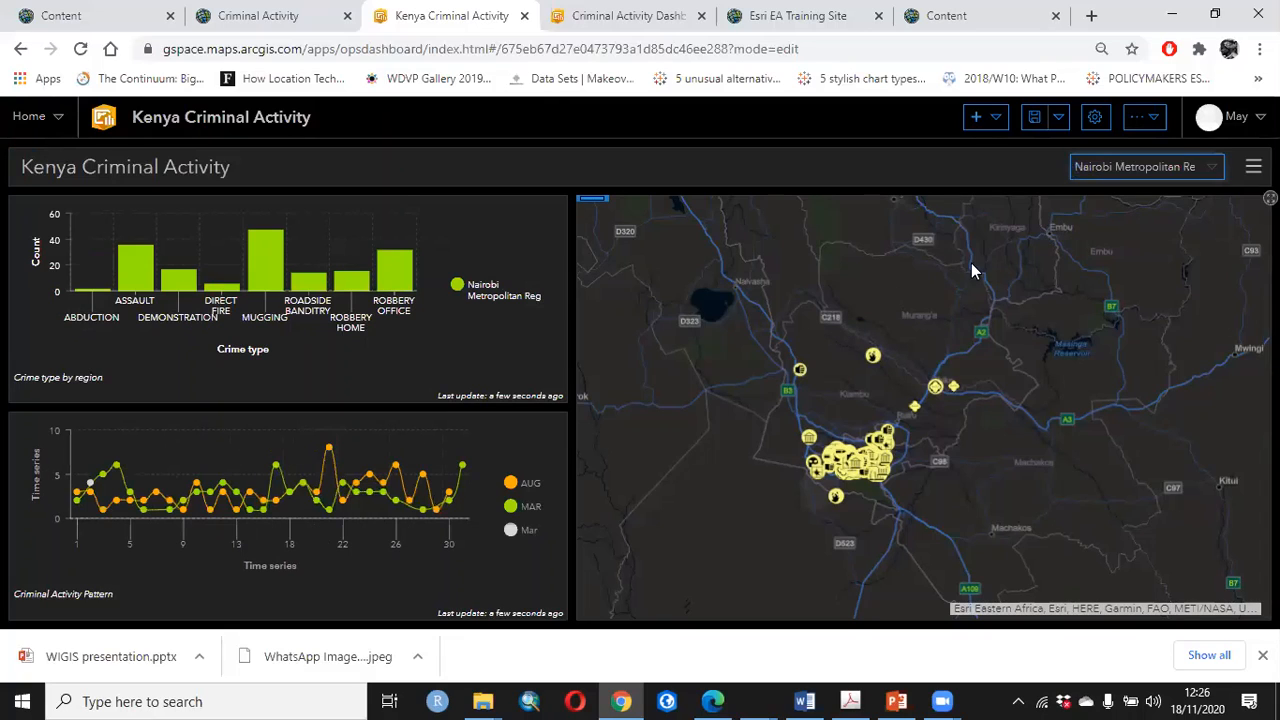
left_click(1025, 324)
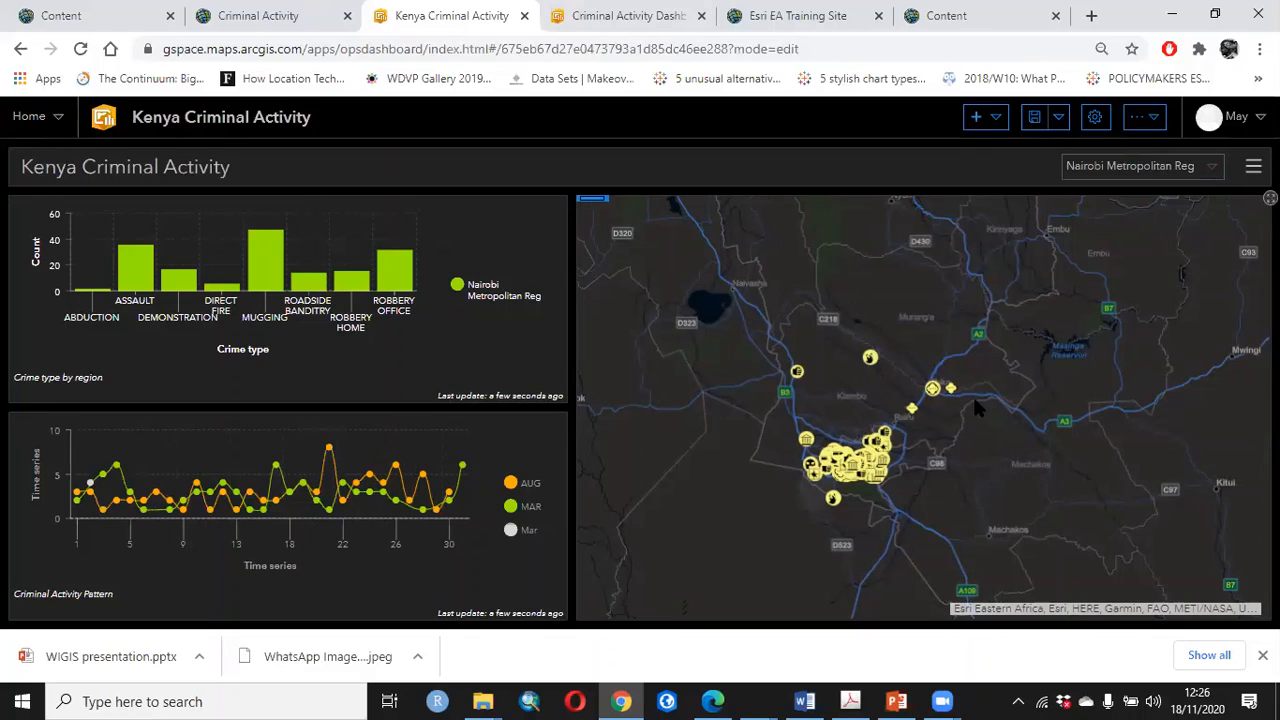
left_click_drag(972, 396, 970, 378)
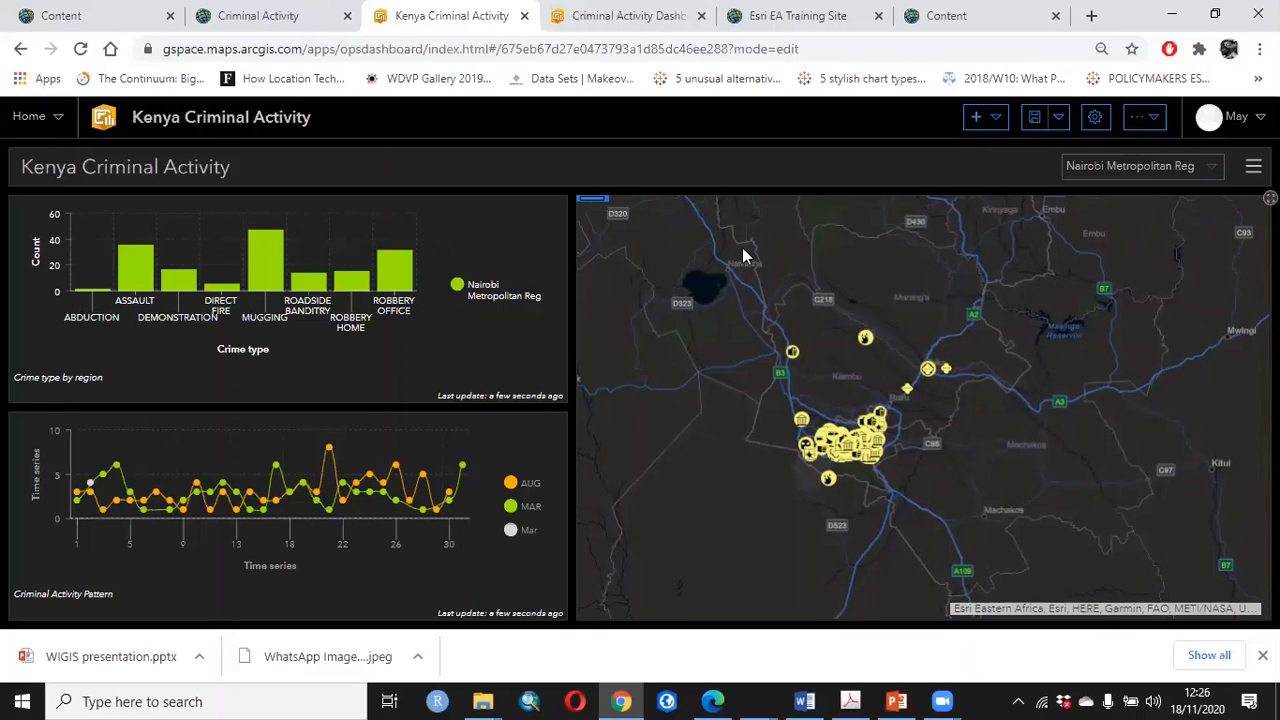